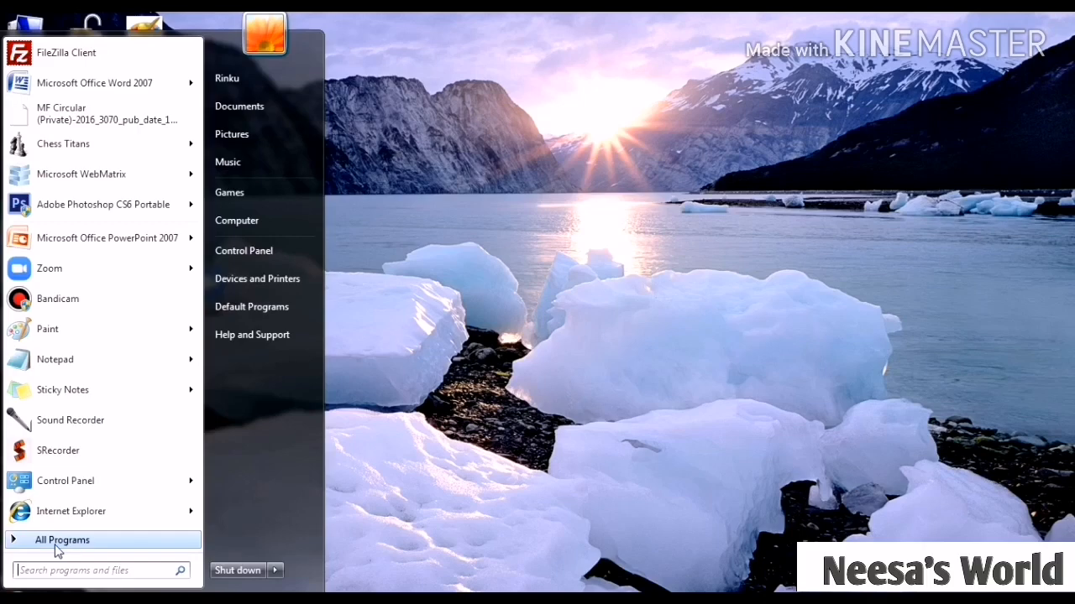
Launch Microsoft Office Word 2007 from the Microsoft Office program folder.
click(57, 546)
click(55, 544)
click(55, 544)
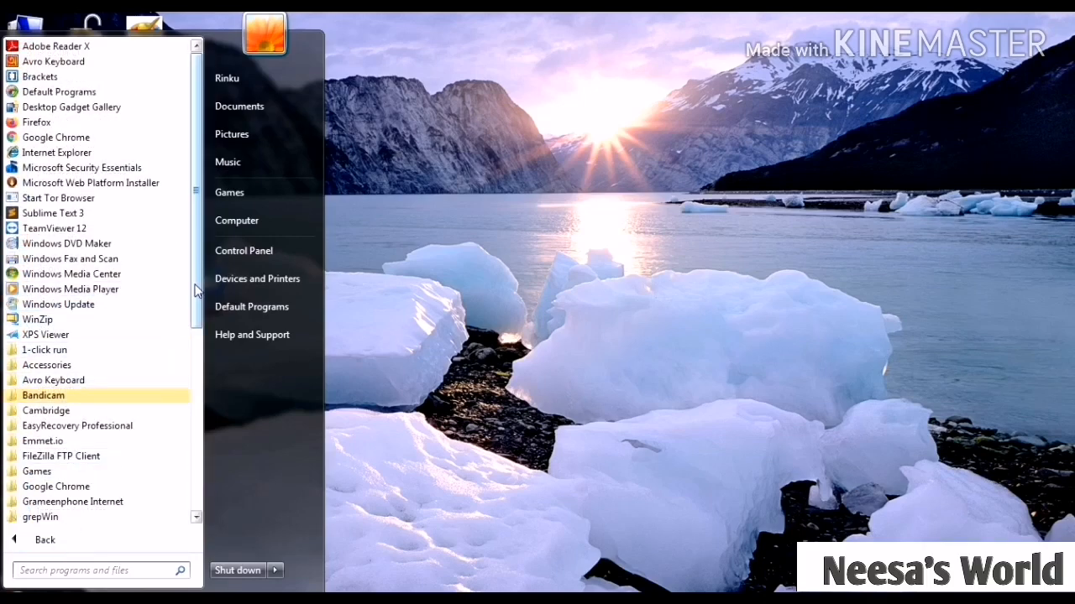
drag(194, 290, 192, 378)
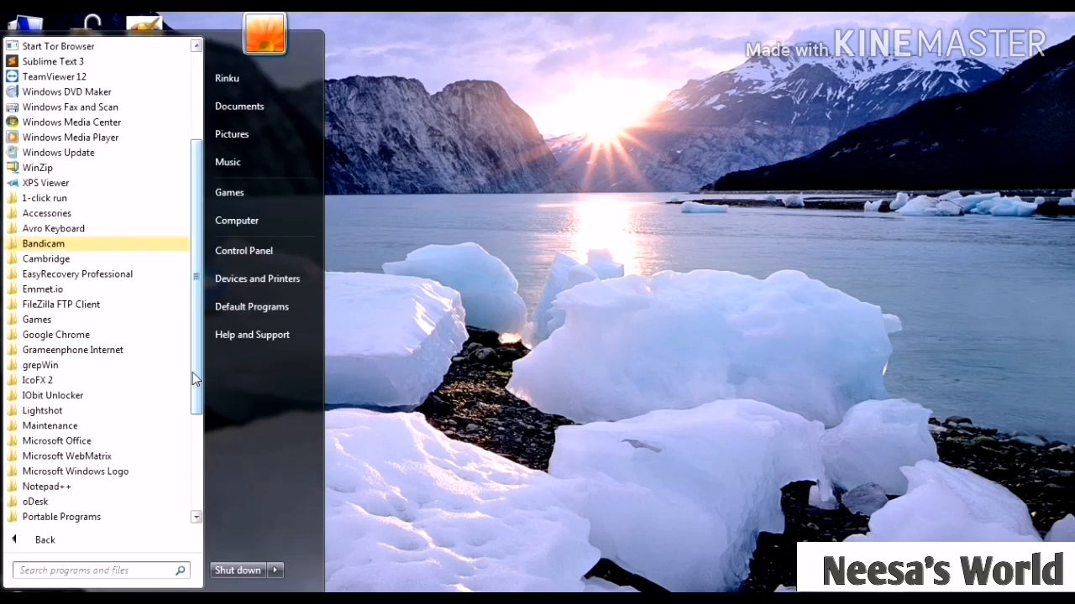
click(62, 443)
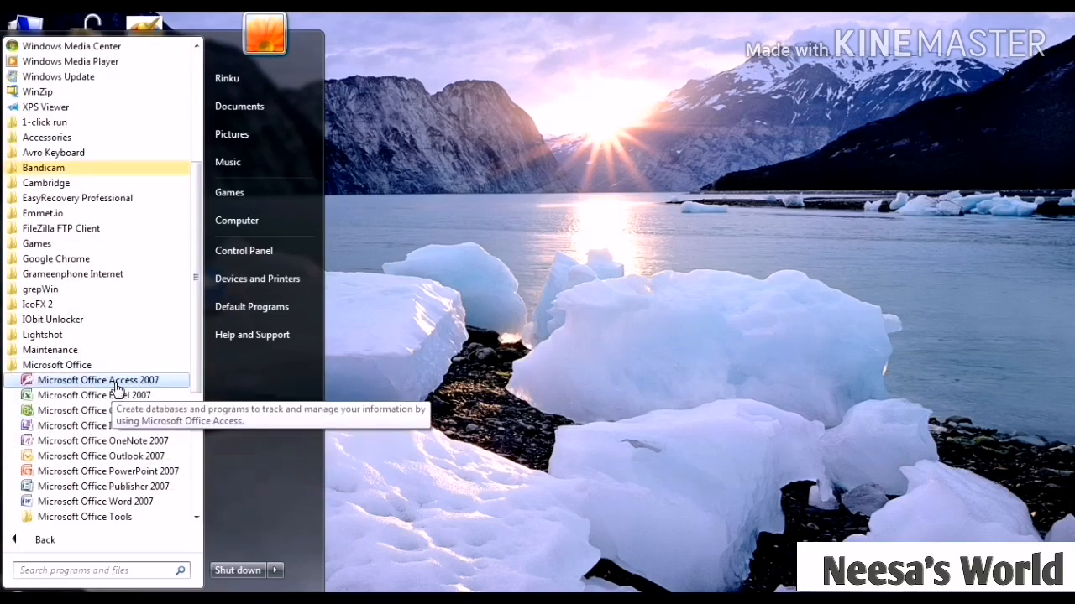
click(117, 502)
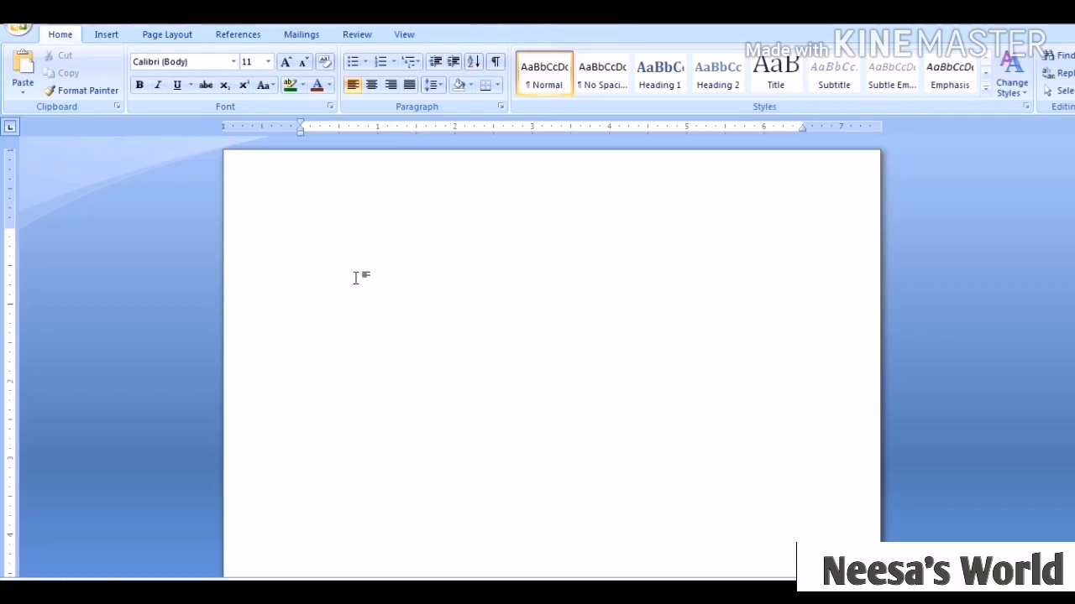
Set the font size to 14 and enter the sample line "Vgnjxgbvfjbn cvbfgjhnfgjbjbnn ggknghnjg" in the blank document.
click(268, 63)
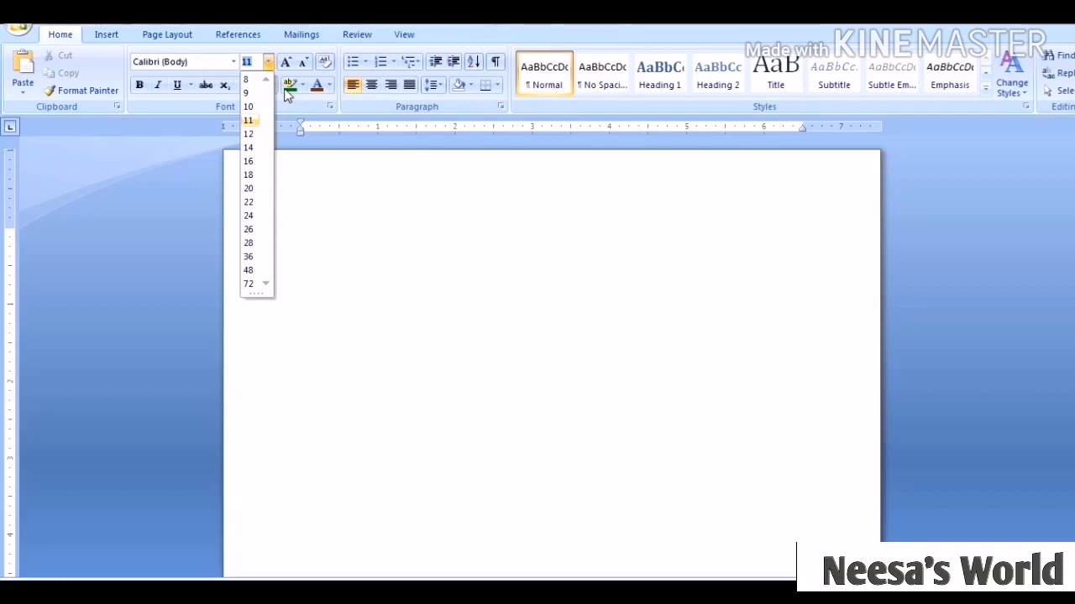
click(251, 147)
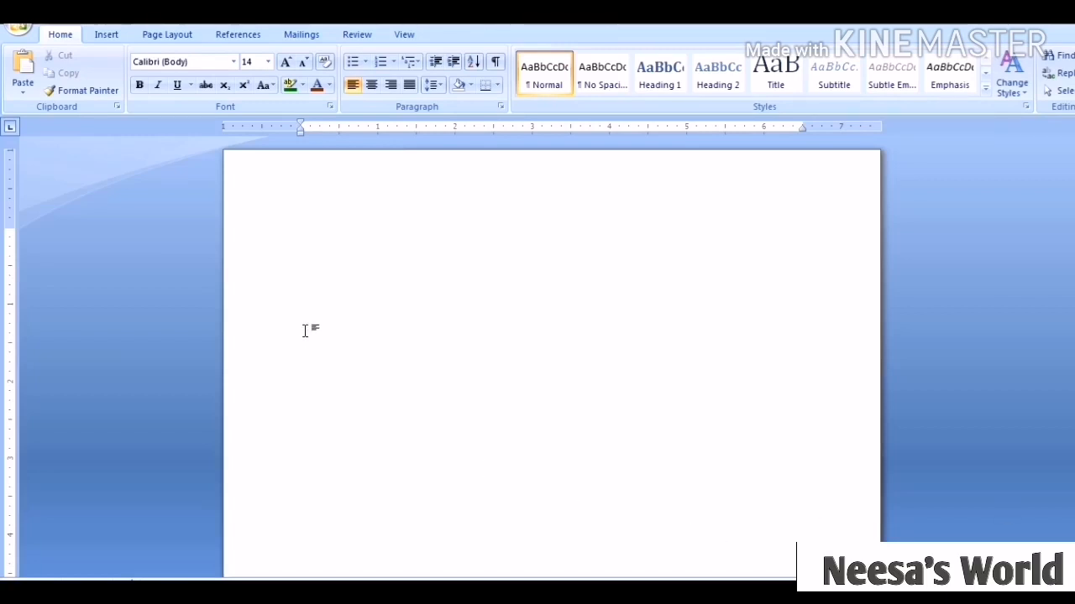
text(vgnjxgbvfjbn cvbfgjhn)
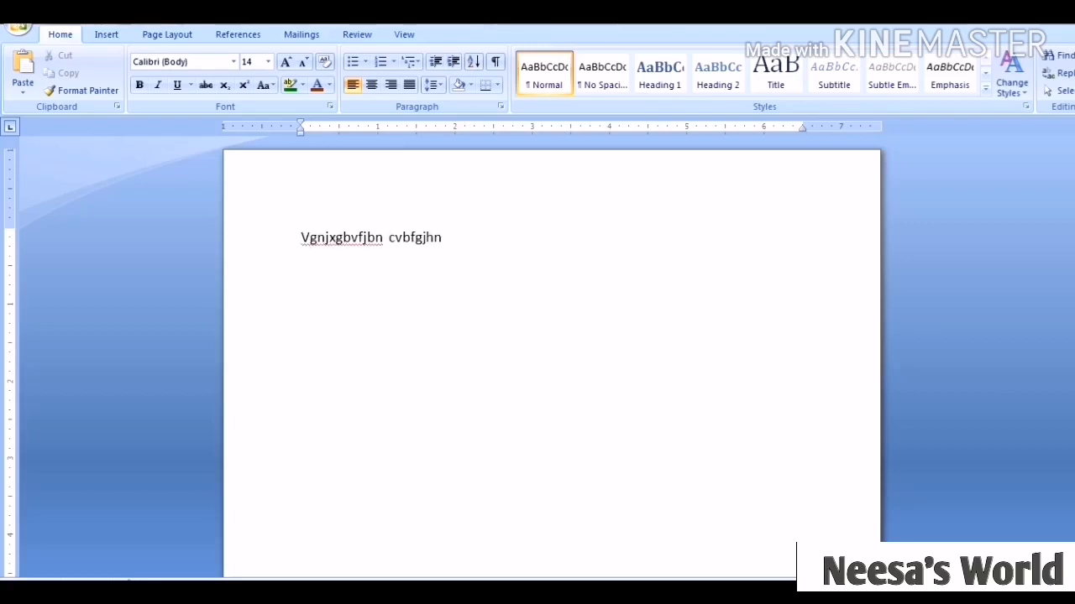
text(fgjbjbnn ggknghnjg)
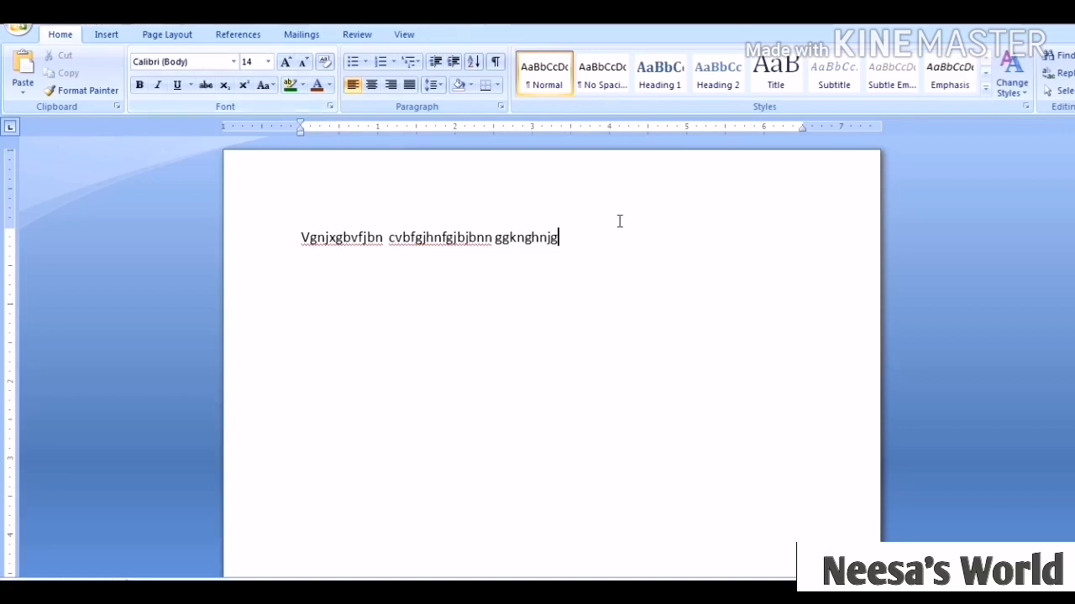
Change the whole sample line to the Old English Text MT font at size 20.
drag(597, 244, 305, 251)
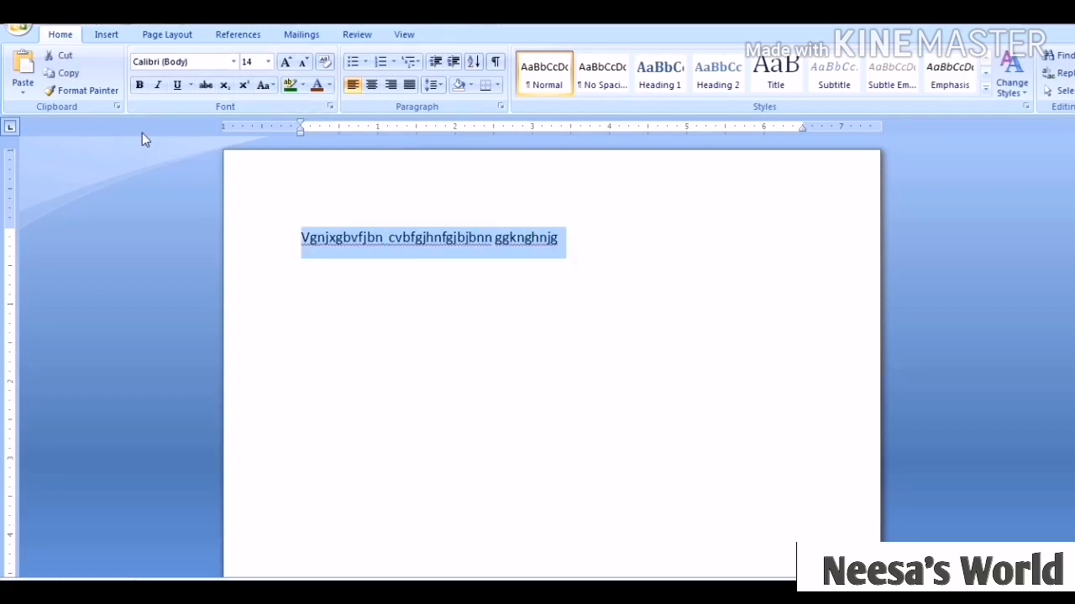
click(235, 62)
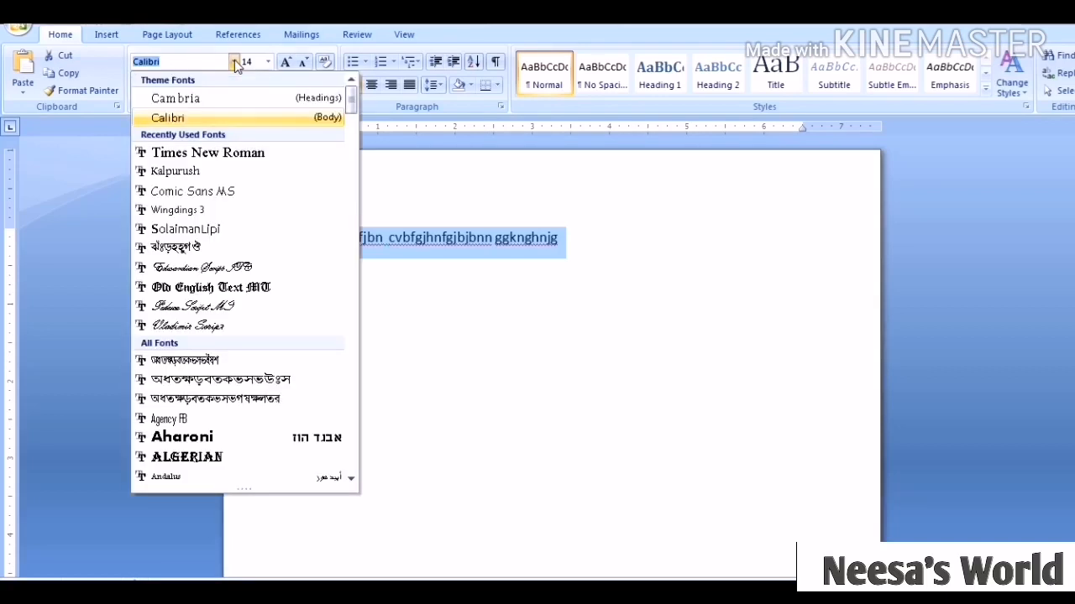
click(214, 292)
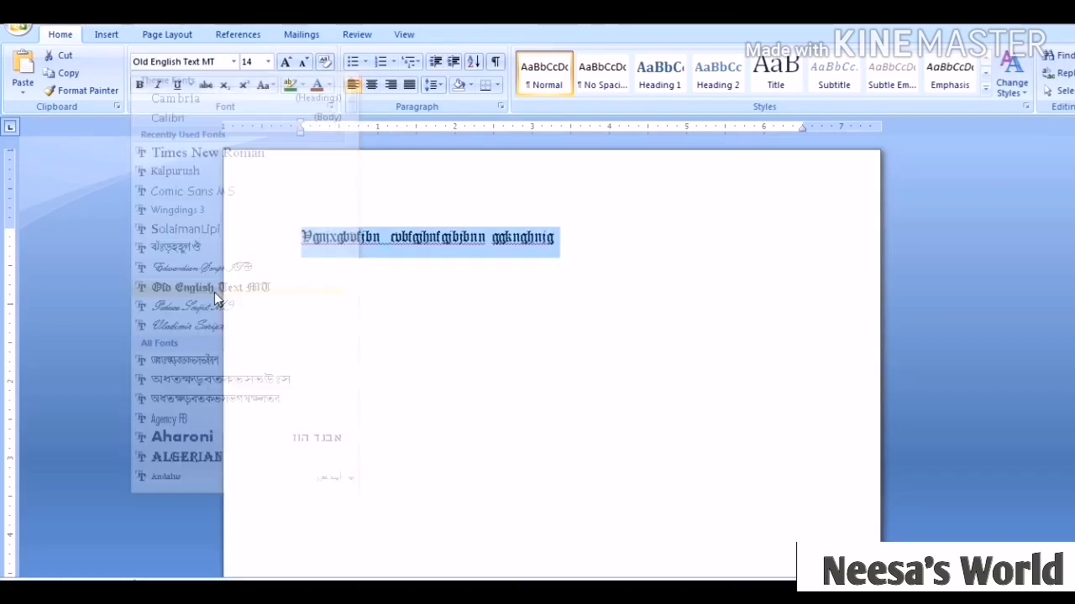
click(266, 64)
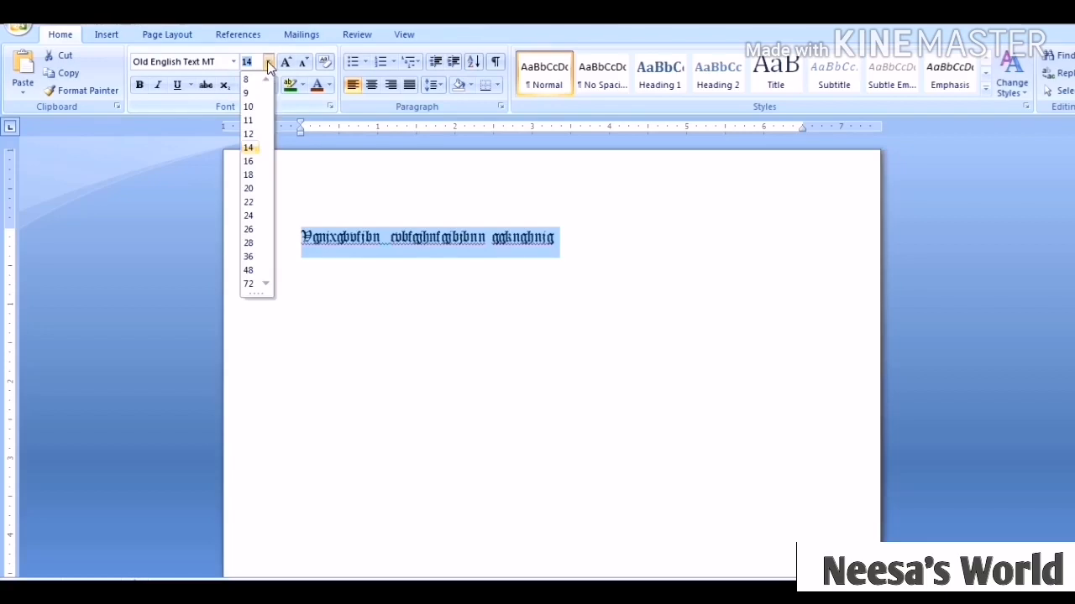
click(255, 191)
Make the sample line bold, italic and underlined.
click(141, 87)
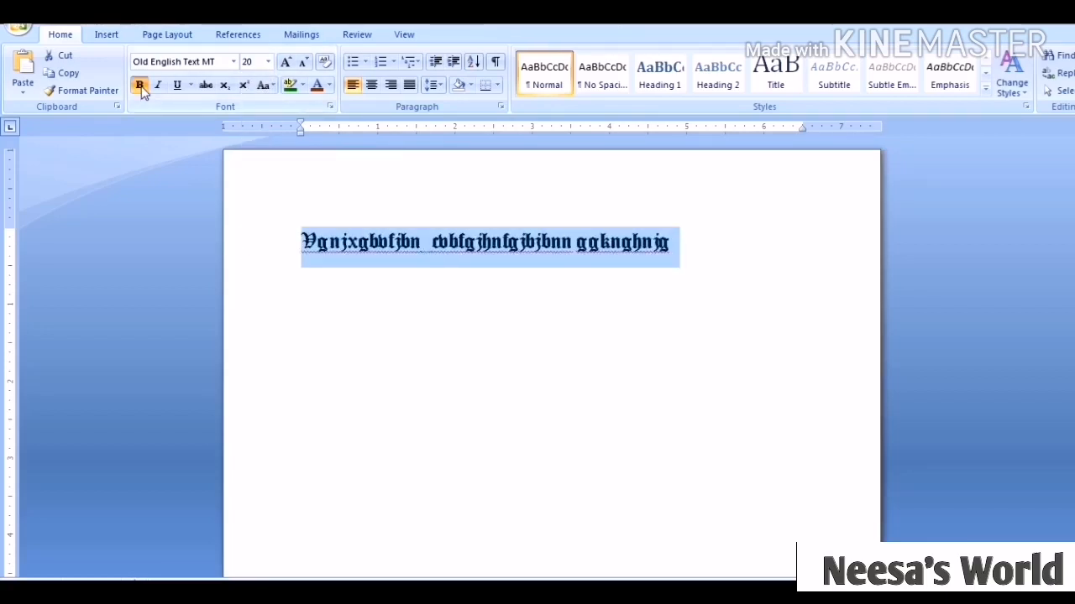
click(158, 85)
click(177, 86)
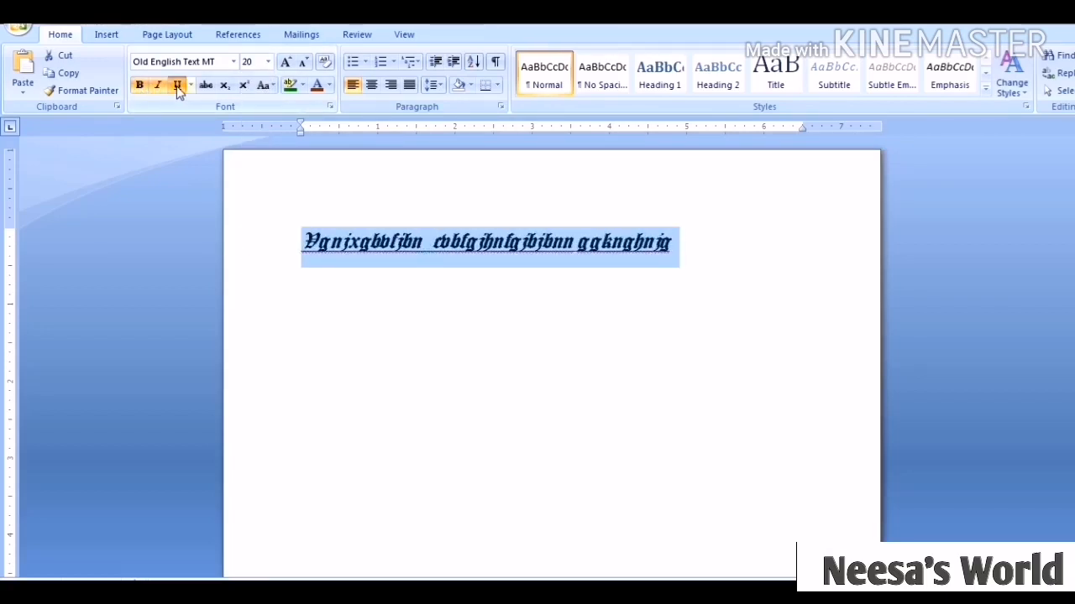
click(682, 242)
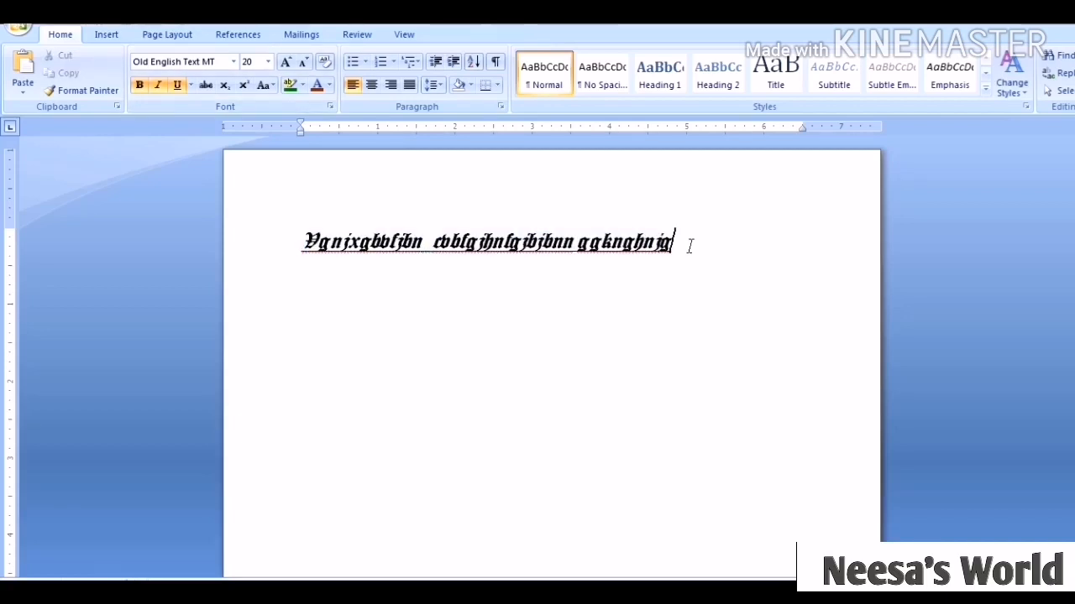
Copy the formatted line and paste five copies of it on the lines below.
drag(690, 241, 295, 243)
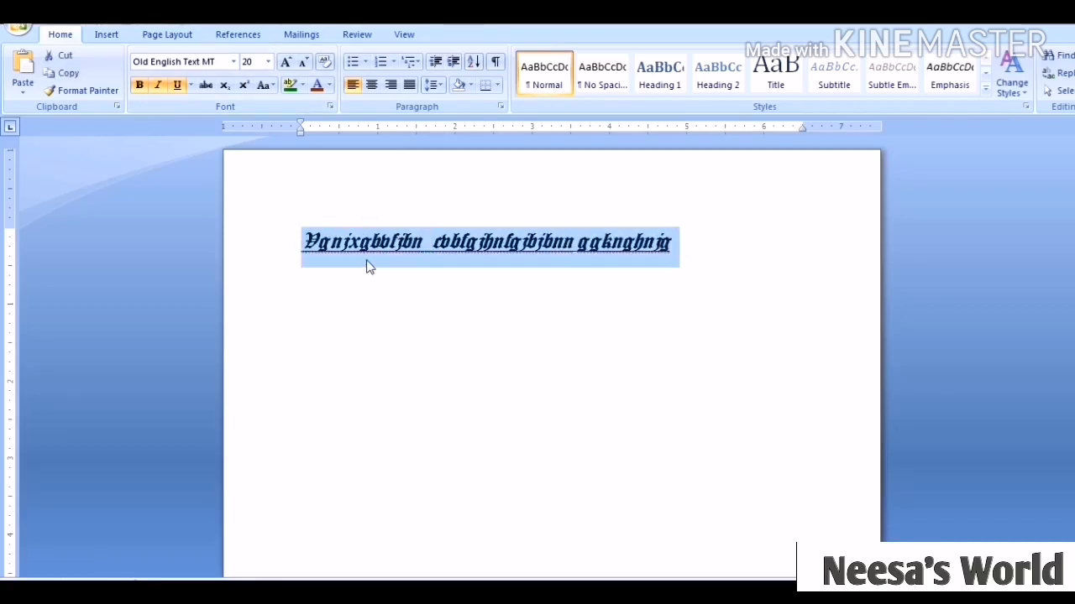
click(78, 89)
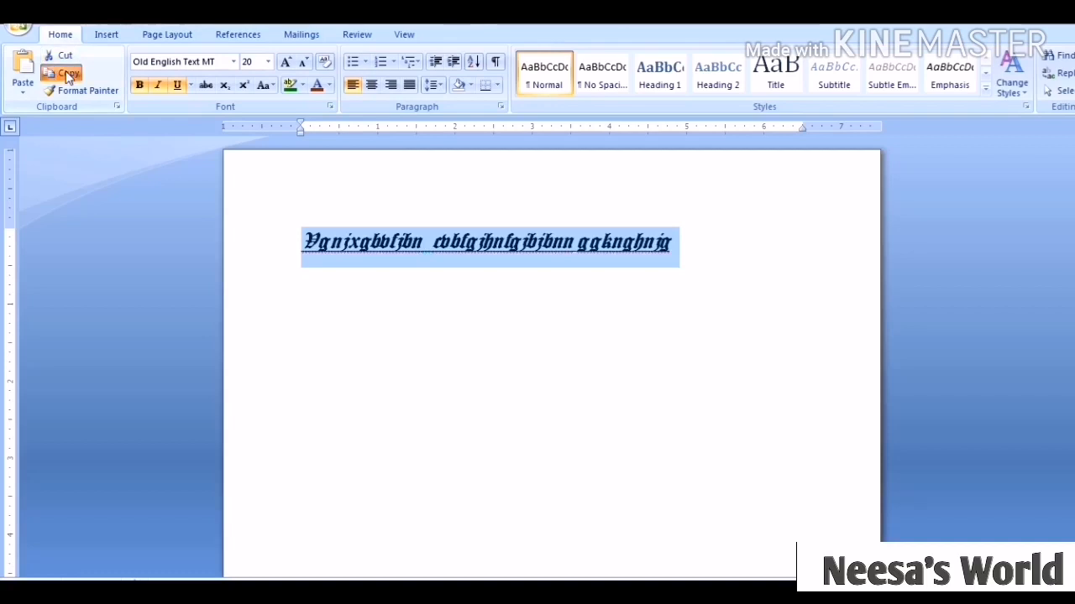
click(599, 291)
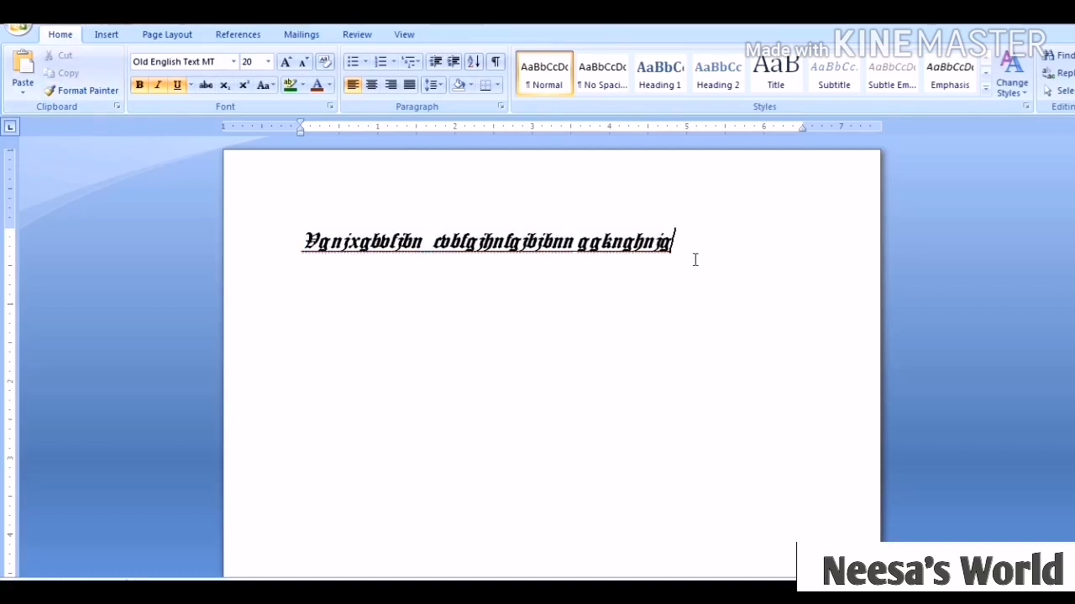
key(Return)
key(ctrl+v)
key(ctrl+v)
key(ctrl+v)
key(ctrl+v)
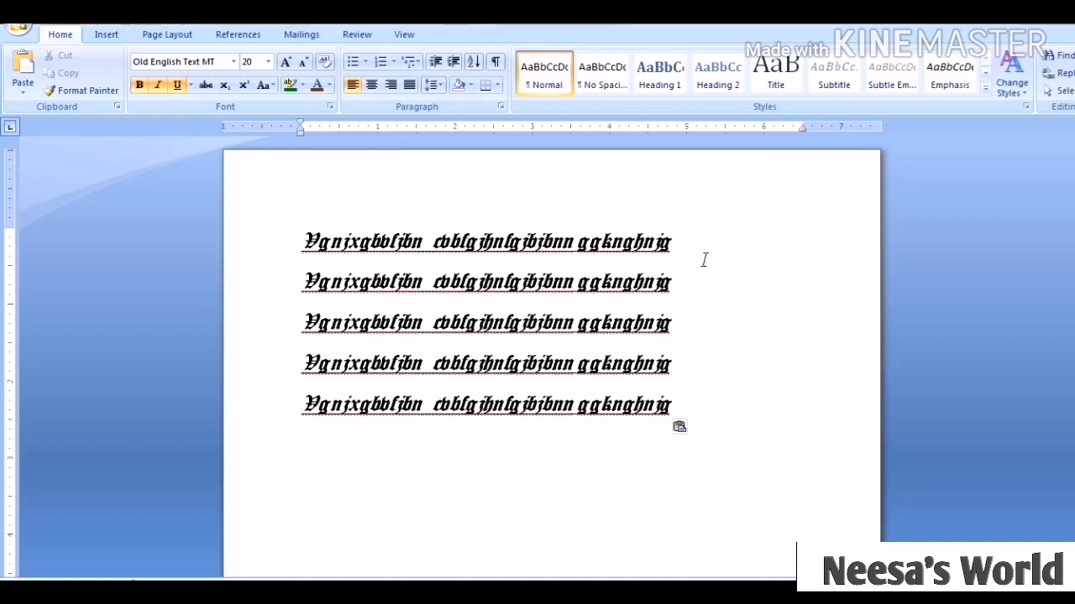
text(Ygnixgbblfibn  cvblgihnlgibibnn ggknghnig)
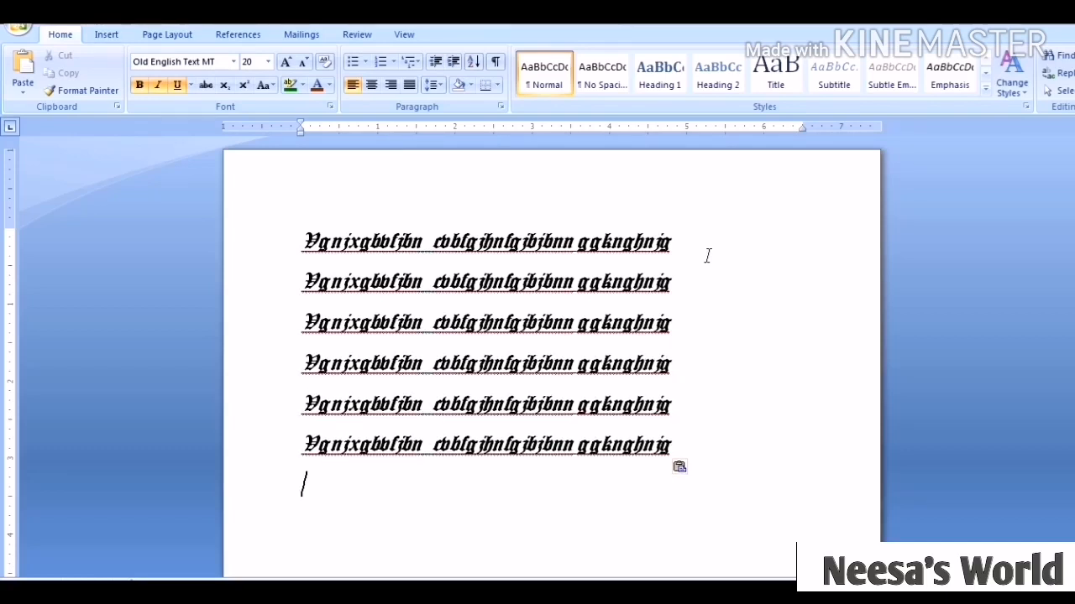
Remove bold and underline from the second line, keeping it italic.
drag(708, 278, 290, 296)
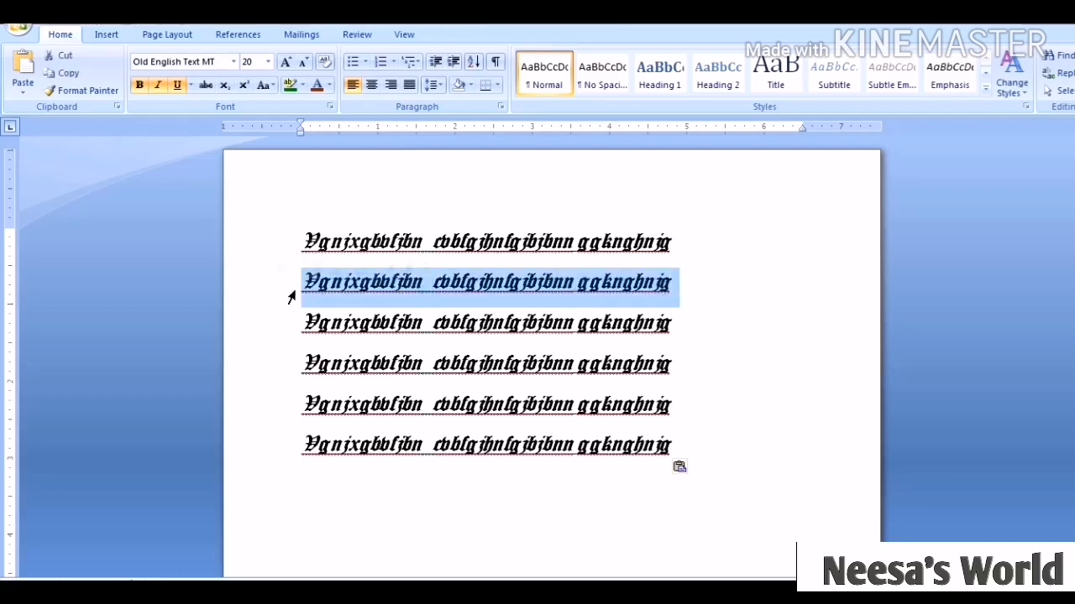
click(157, 85)
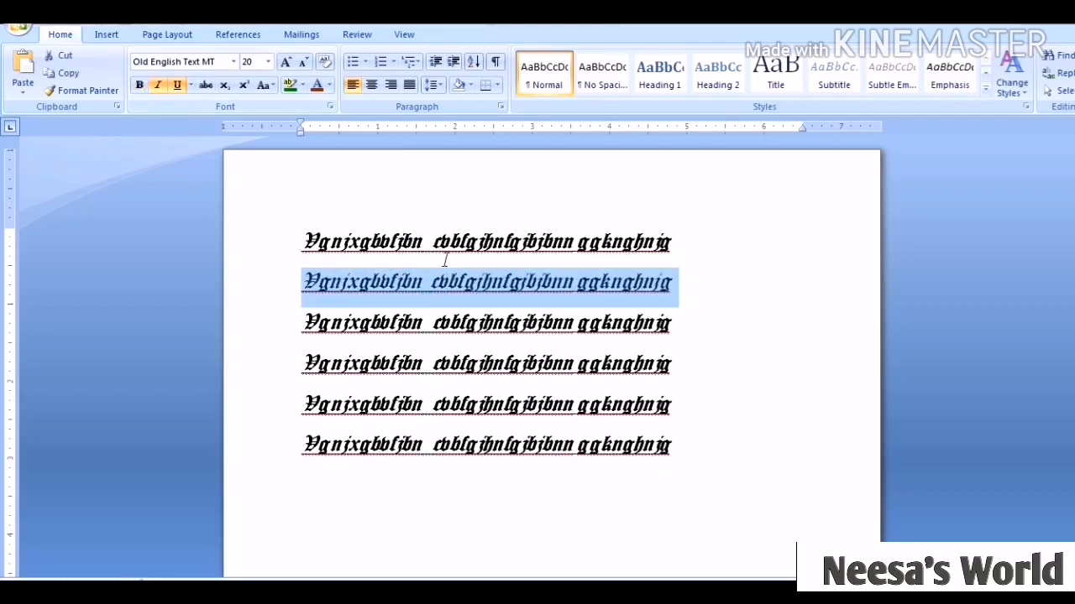
click(178, 86)
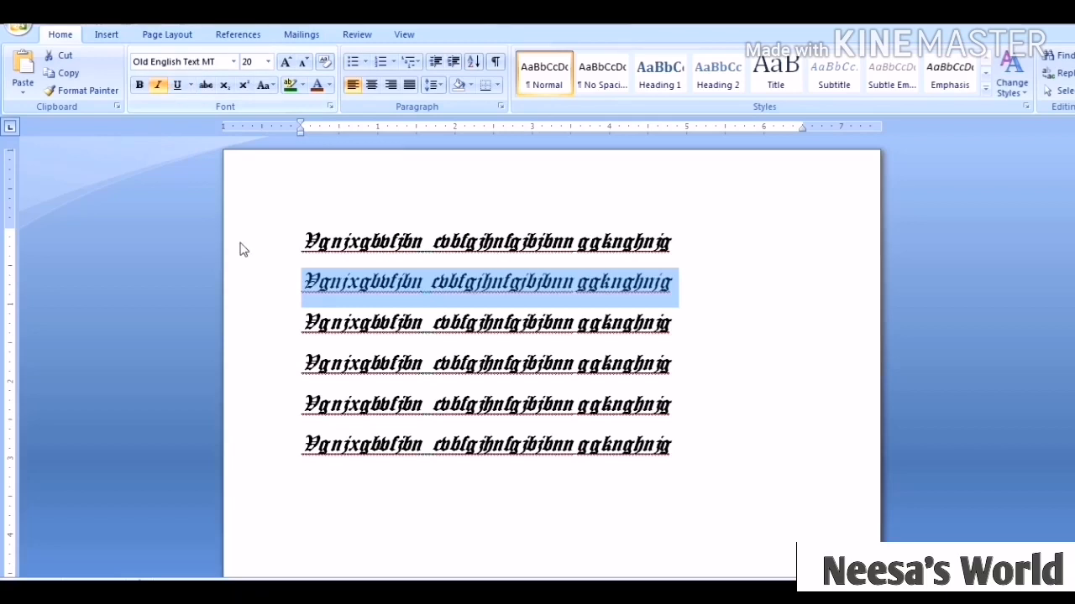
Remove italic and underline from the third line, keeping it bold.
drag(695, 329, 293, 327)
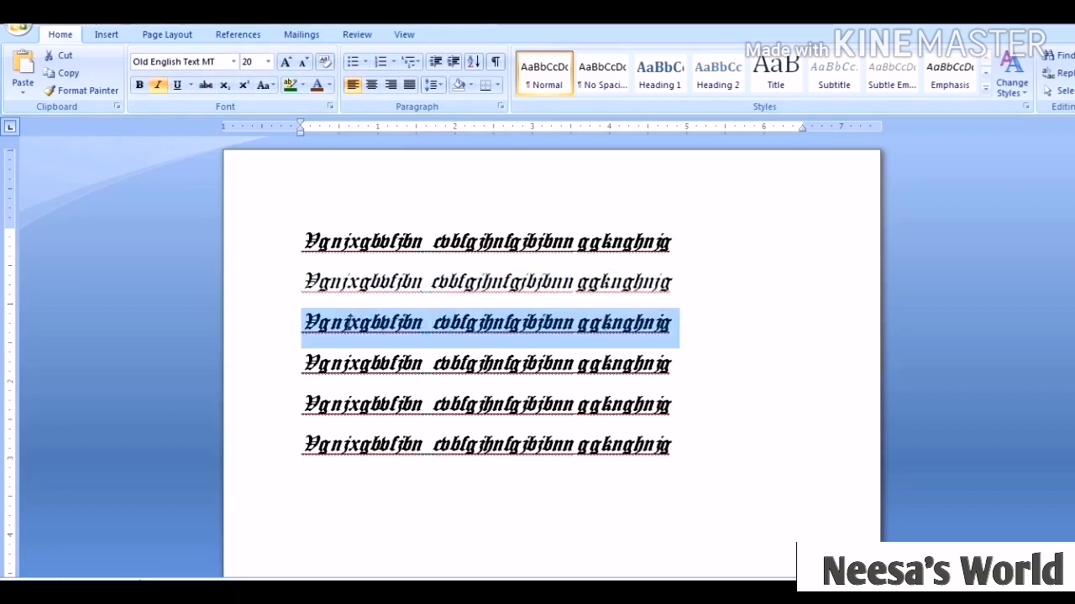
click(177, 86)
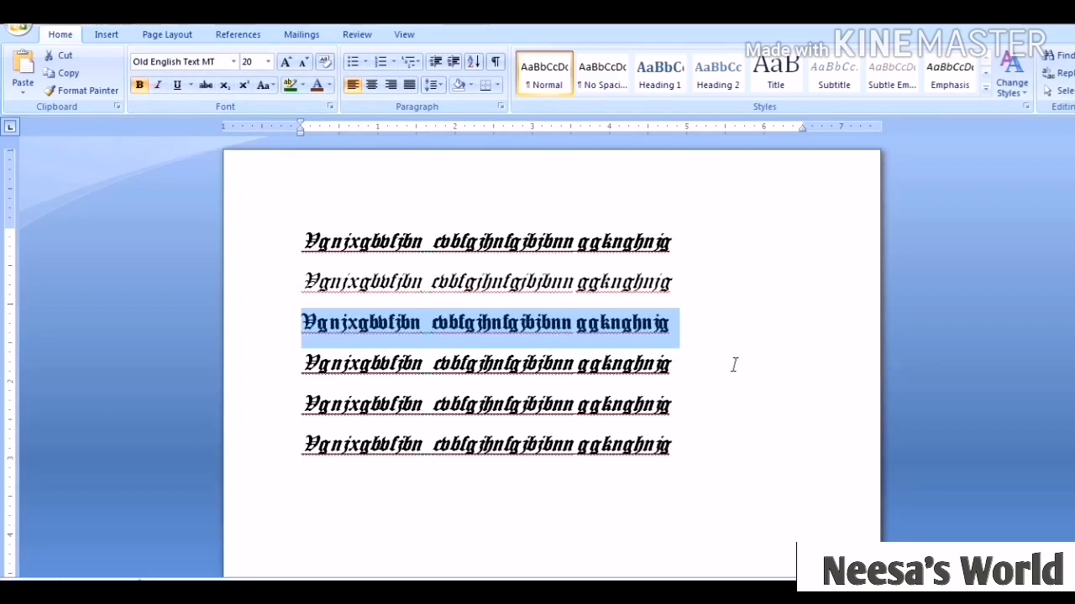
click(764, 363)
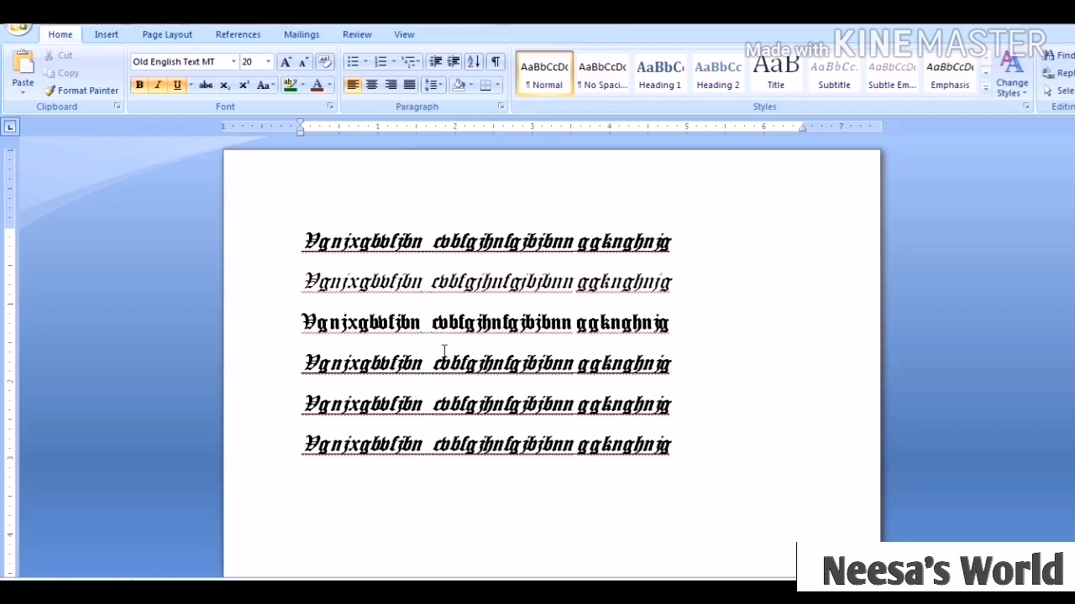
Review the document's file commands, including the Save As, Print, Prepare, Send and Publish options, without applying any.
click(18, 29)
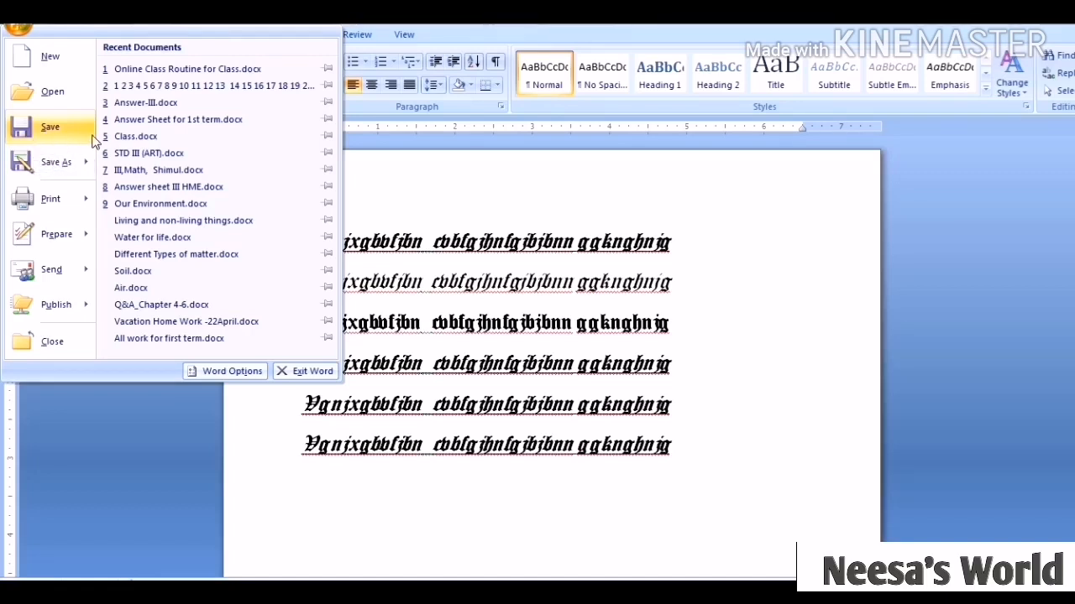
mouse_move(67, 165)
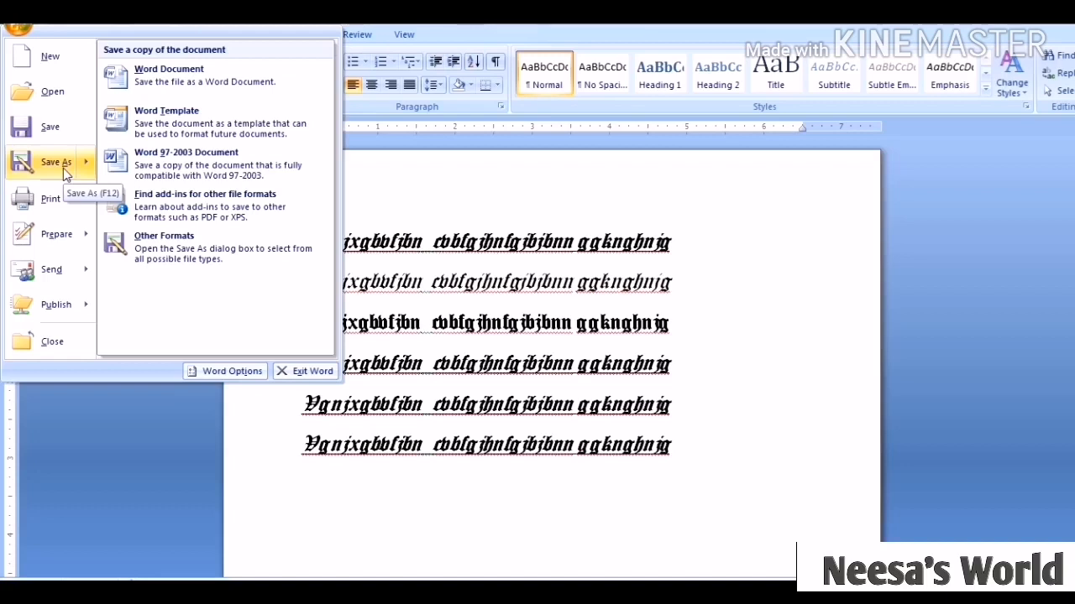
mouse_move(57, 201)
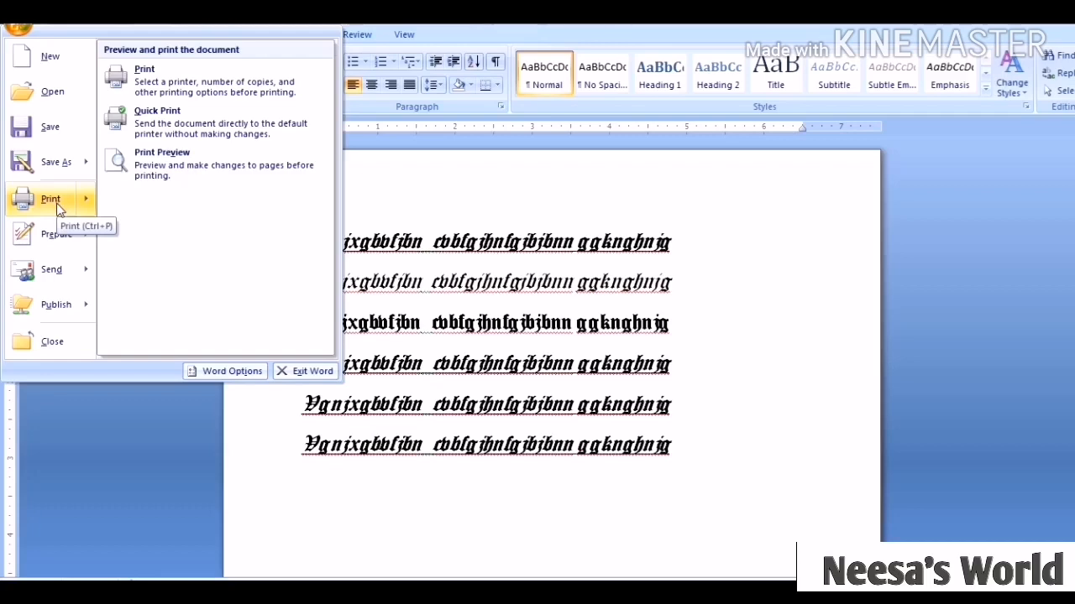
mouse_move(56, 243)
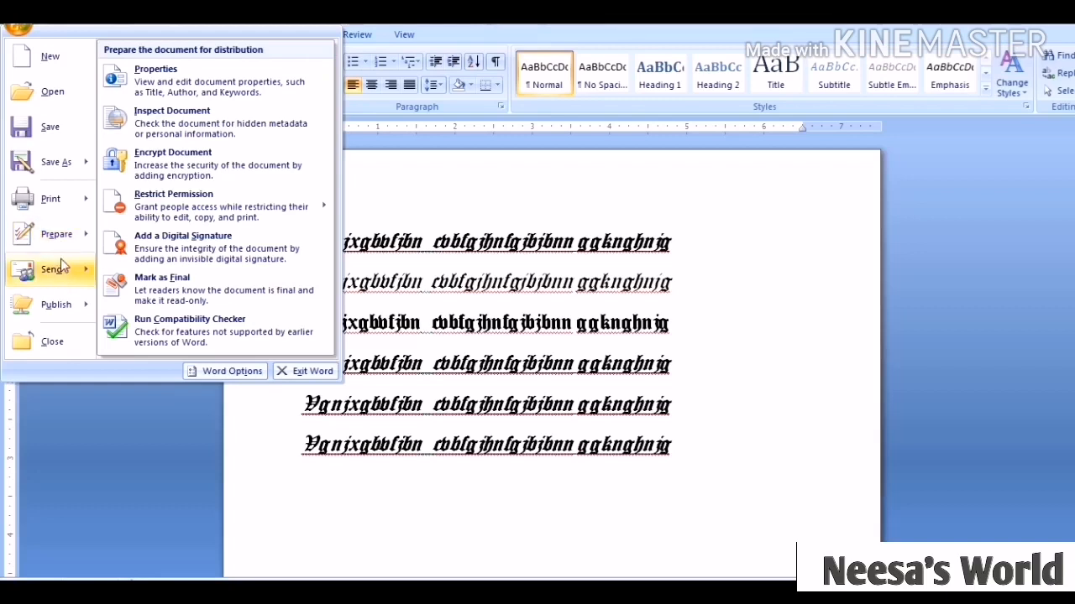
mouse_move(60, 281)
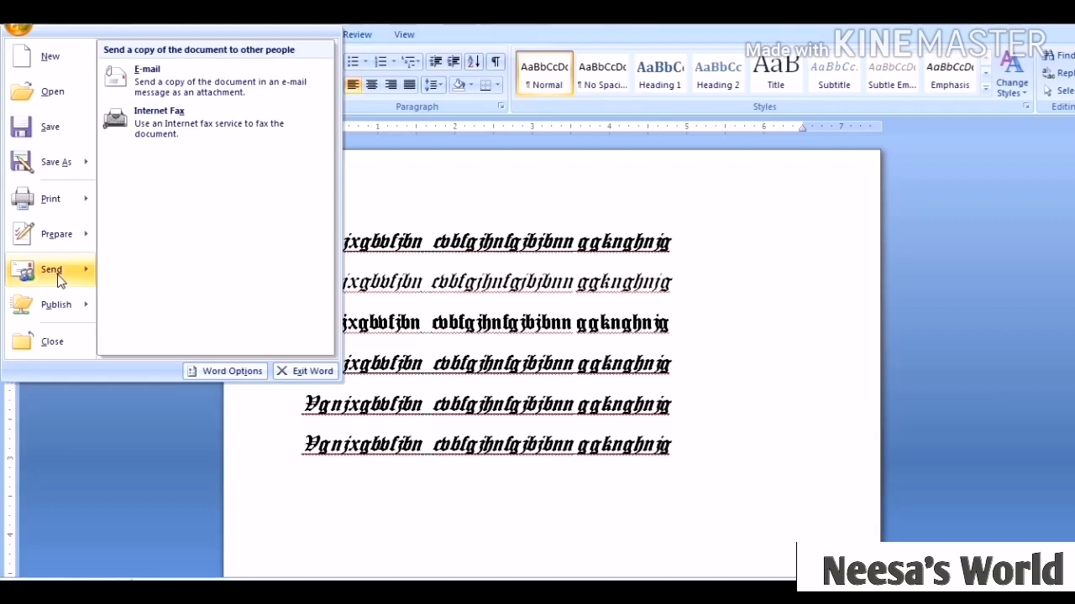
mouse_move(55, 317)
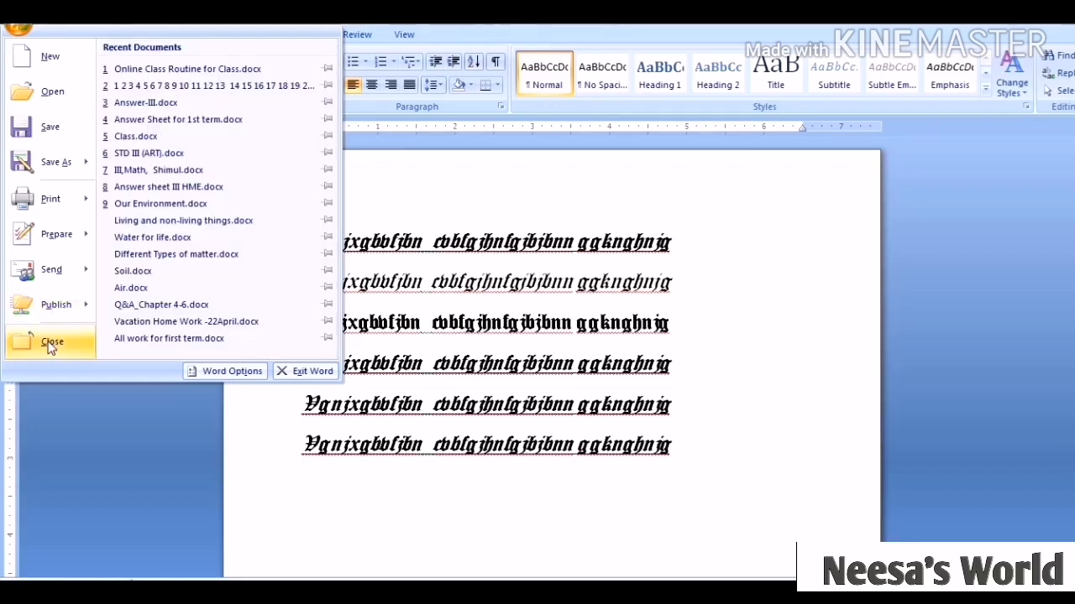
click(166, 435)
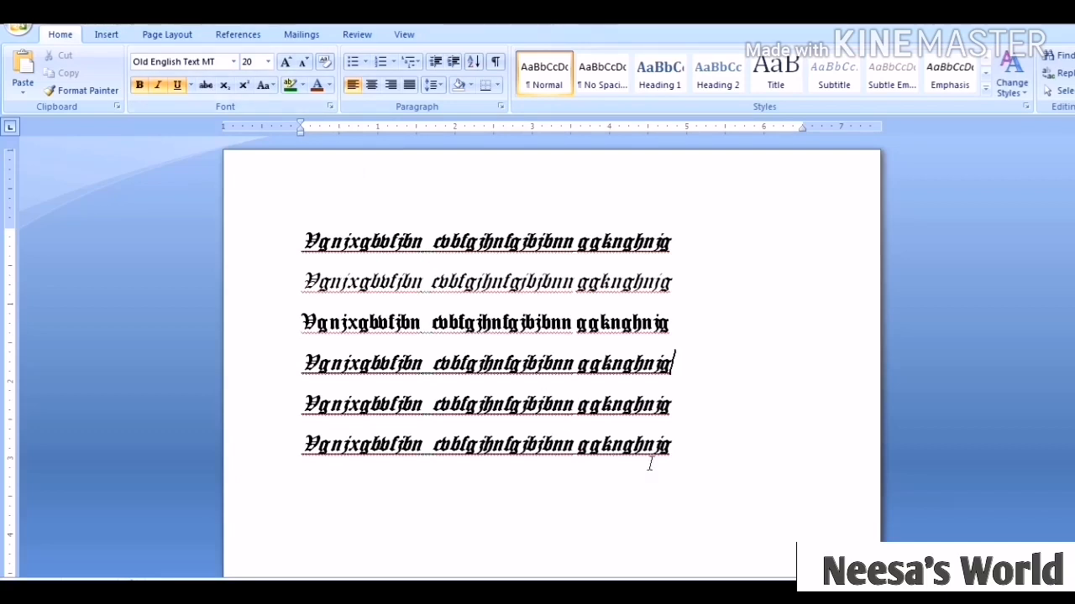
Add a line reading "hbjjghjghjgh" below the last pasted line, followed by a new empty line.
click(703, 462)
key(Return)
text(hbijghighigh)
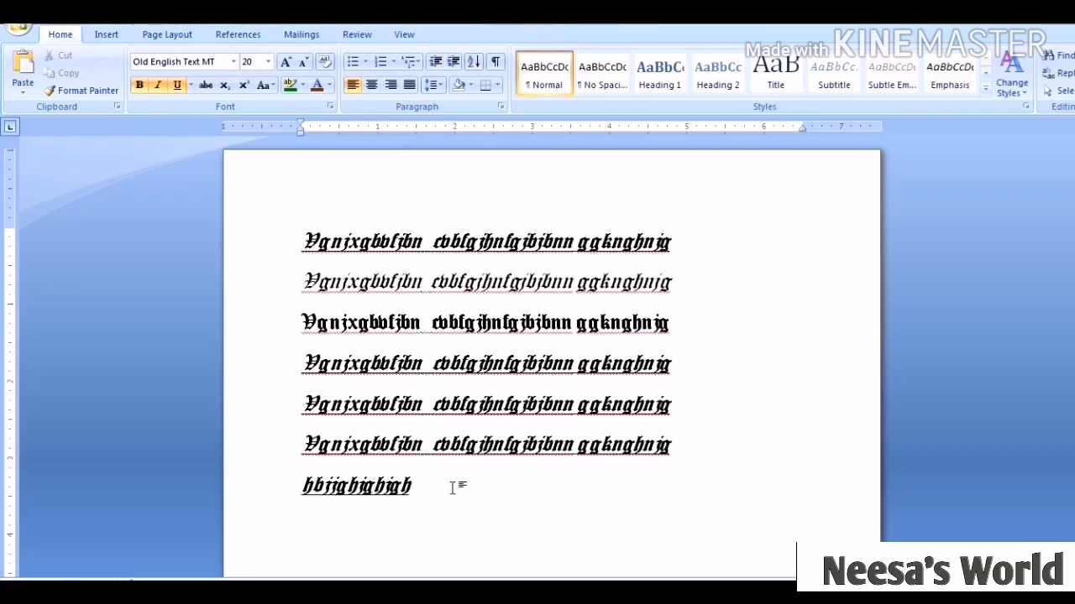
key(Return)
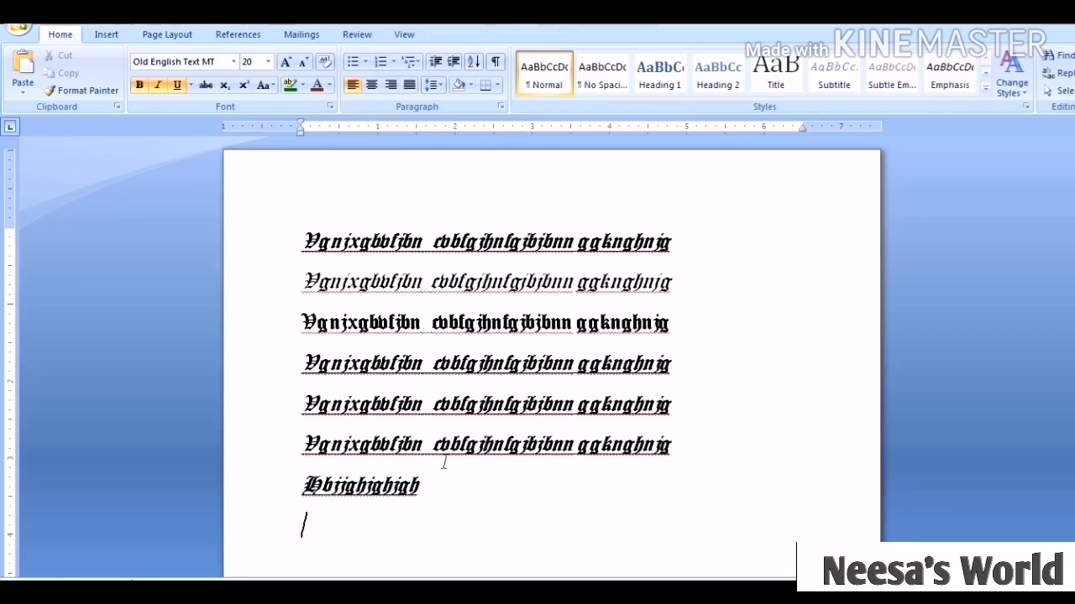
Set the text format on the empty last line to Times New Roman, bold only, without italic or underline.
click(233, 62)
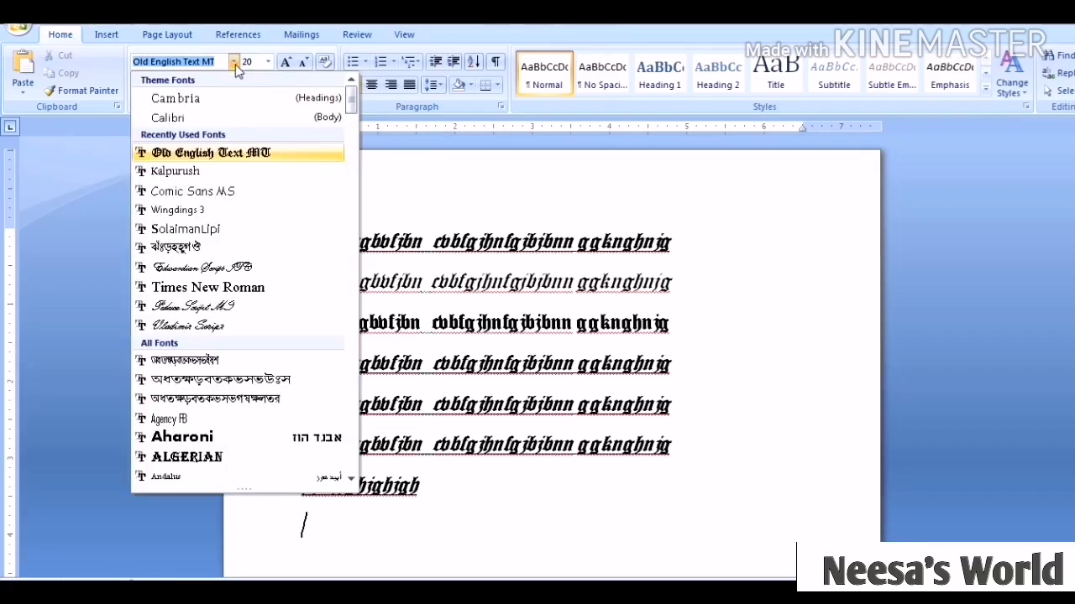
click(264, 298)
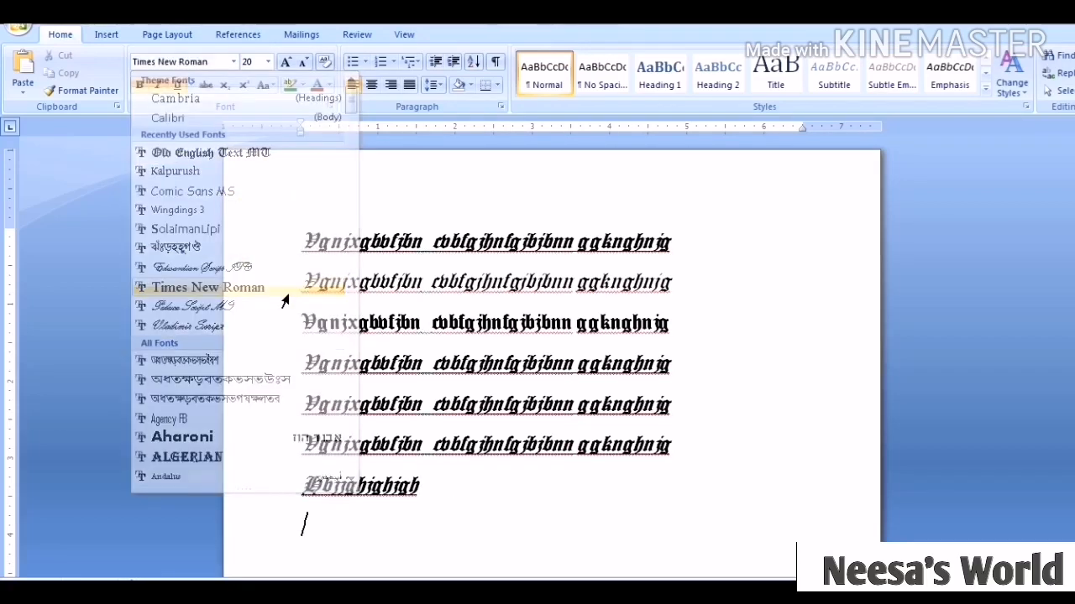
click(140, 85)
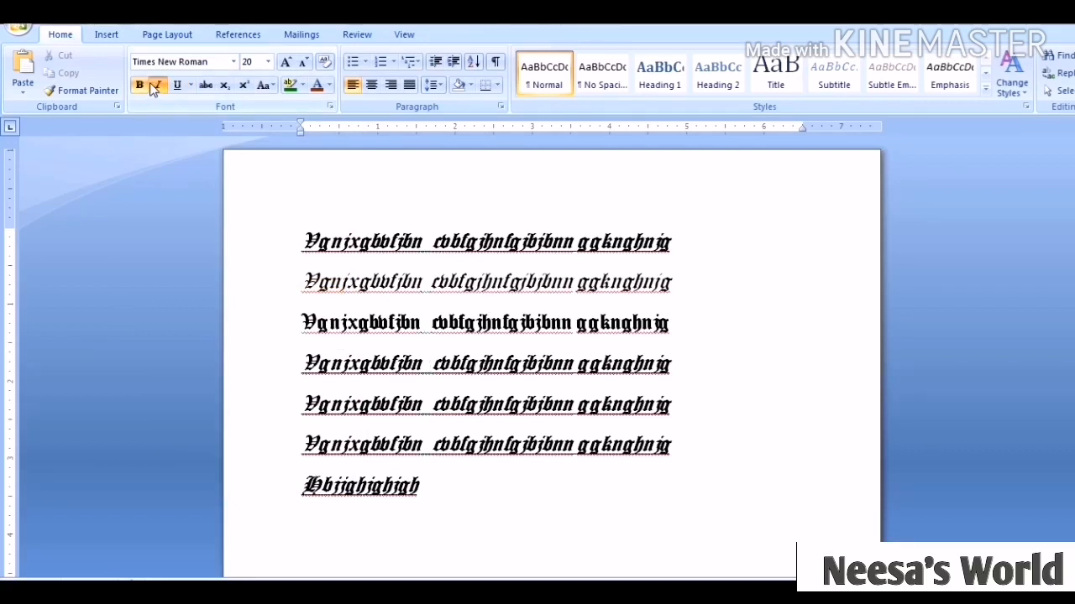
Enter the text "Xdfdsxfhfcn vhfgj computer" on the last line, correcting the misspelled ending of "computer".
text(xdfdsxfhfcn vhfgj )
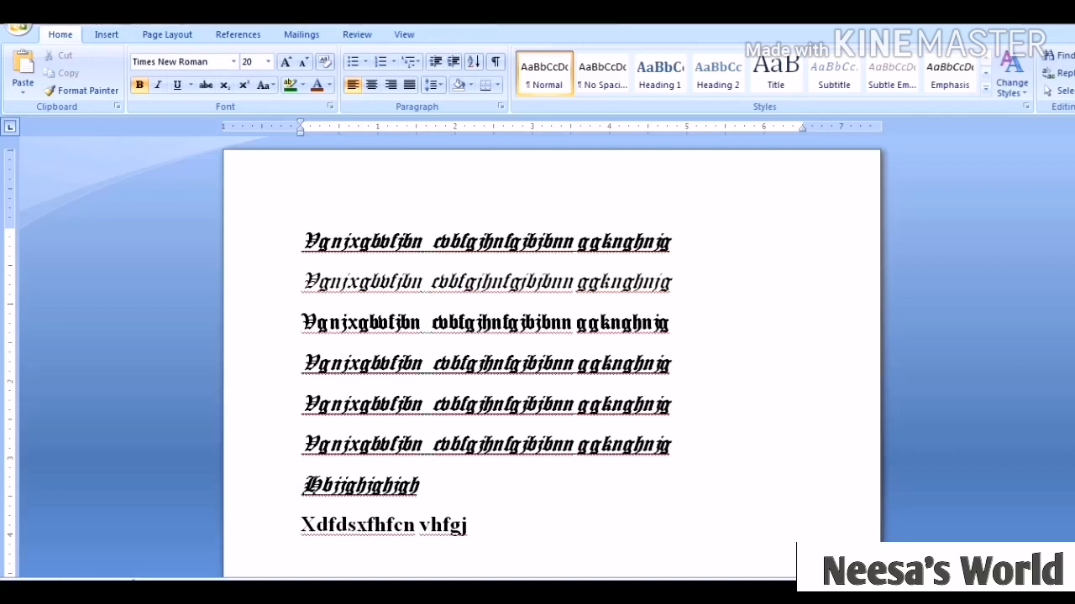
text(computere)
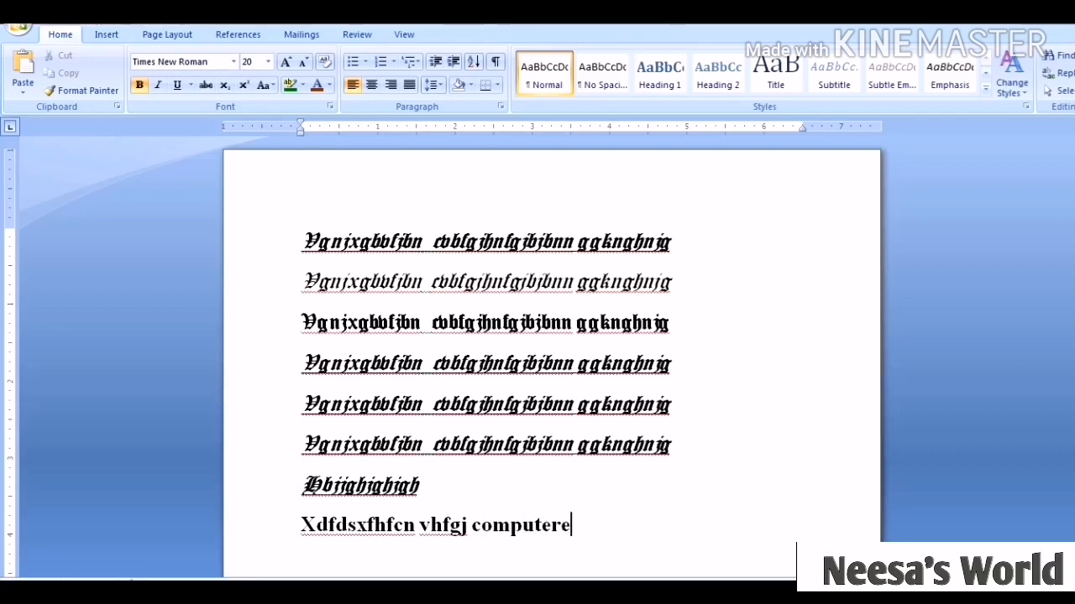
key(BackSpace)
text(r)
key(BackSpace)
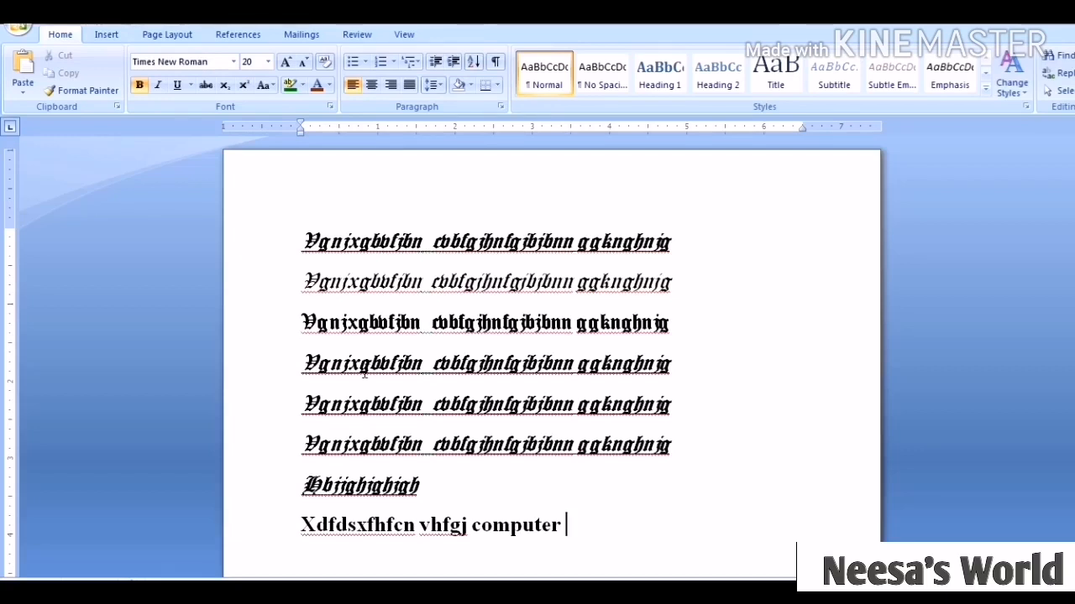
Change the first word of the last line to "Xdfdsxfhfcnjhjghh".
click(410, 537)
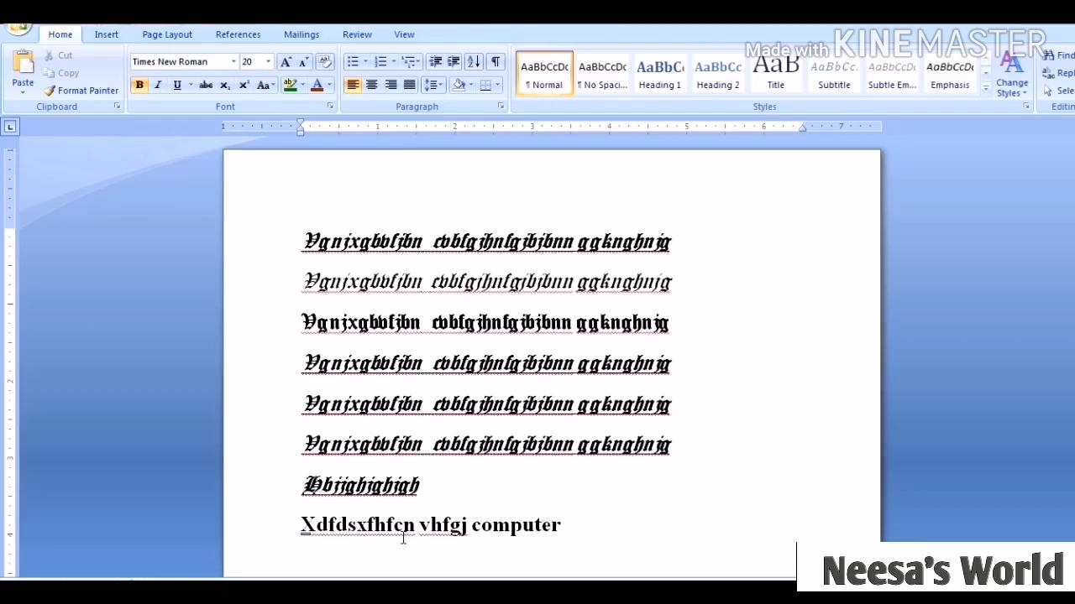
key(Delete)
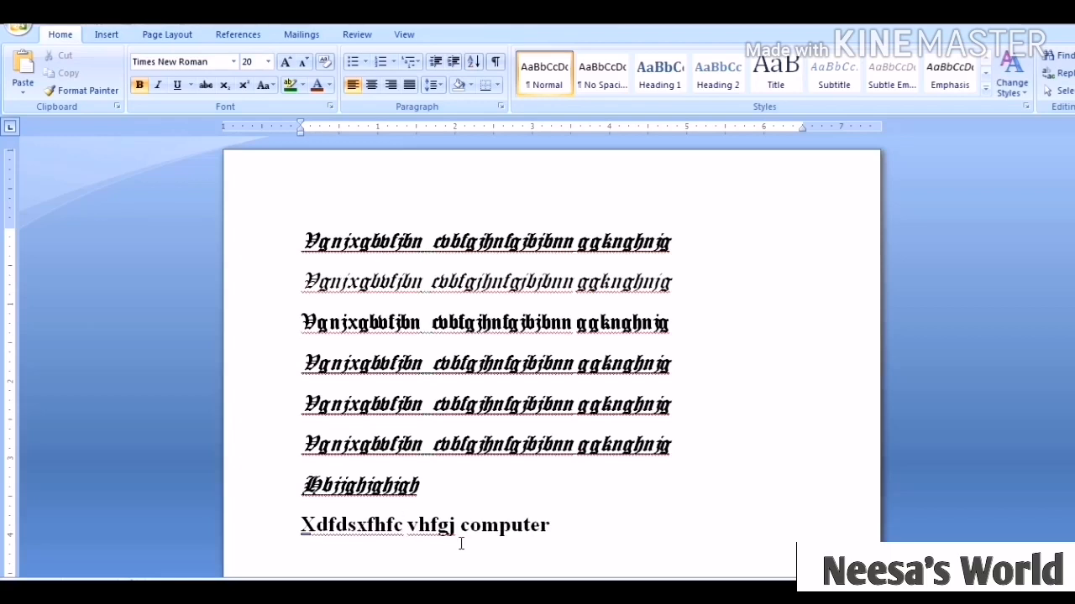
text(njhjghh)
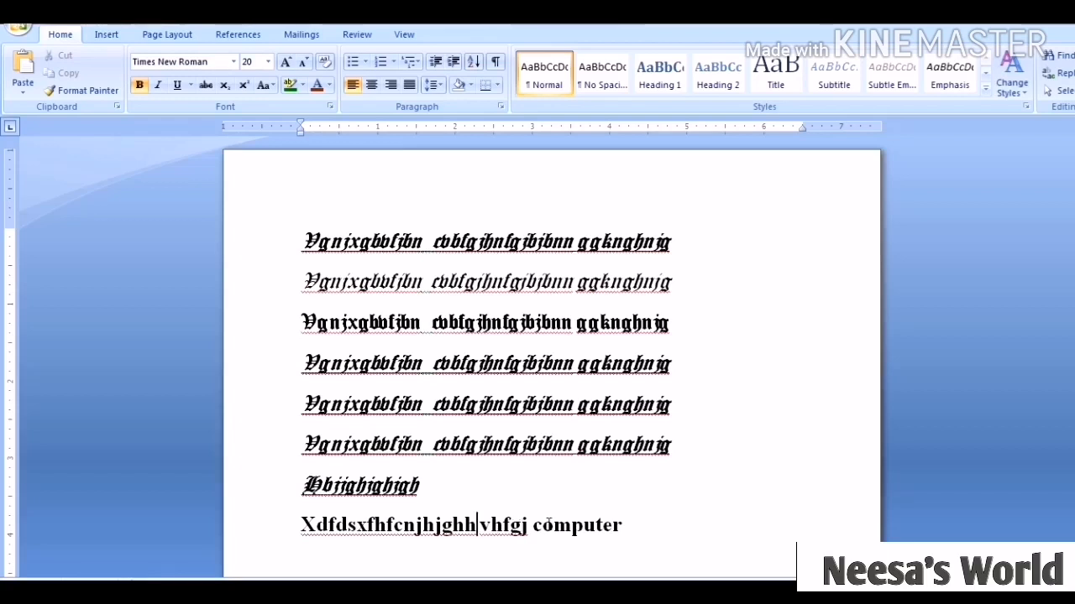
Delete the two Old English lines directly above the Times New Roman line.
click(484, 503)
drag(485, 503, 304, 443)
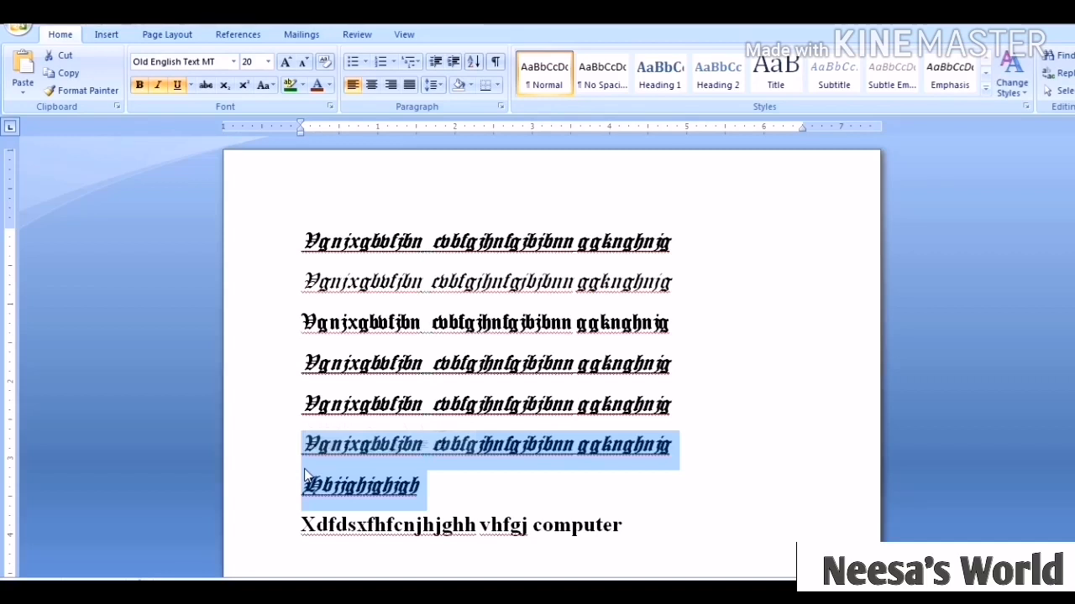
key(Delete)
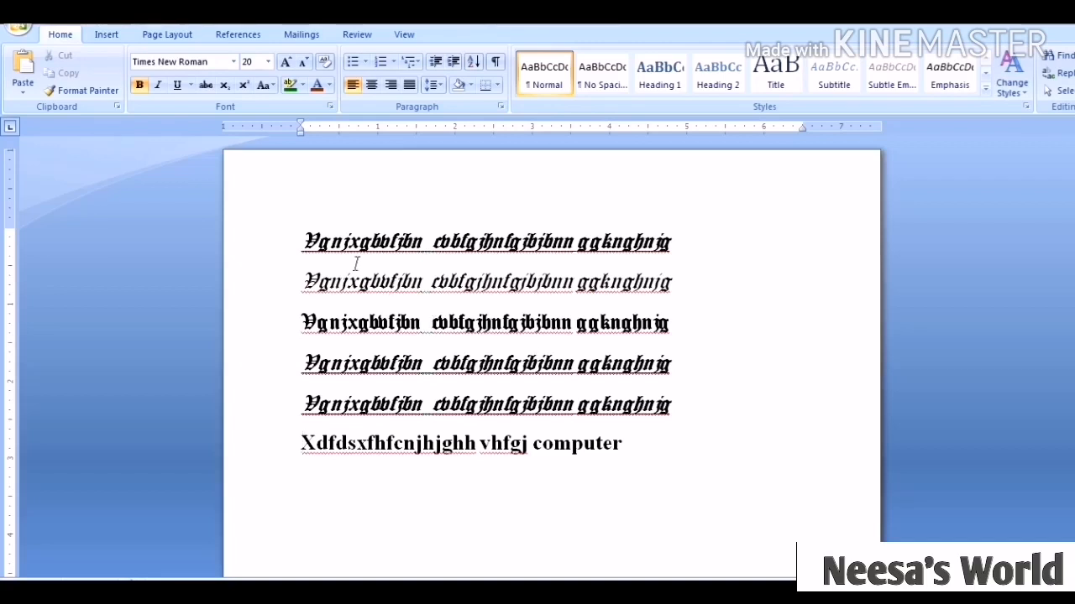
click(312, 243)
key(shift+Right)
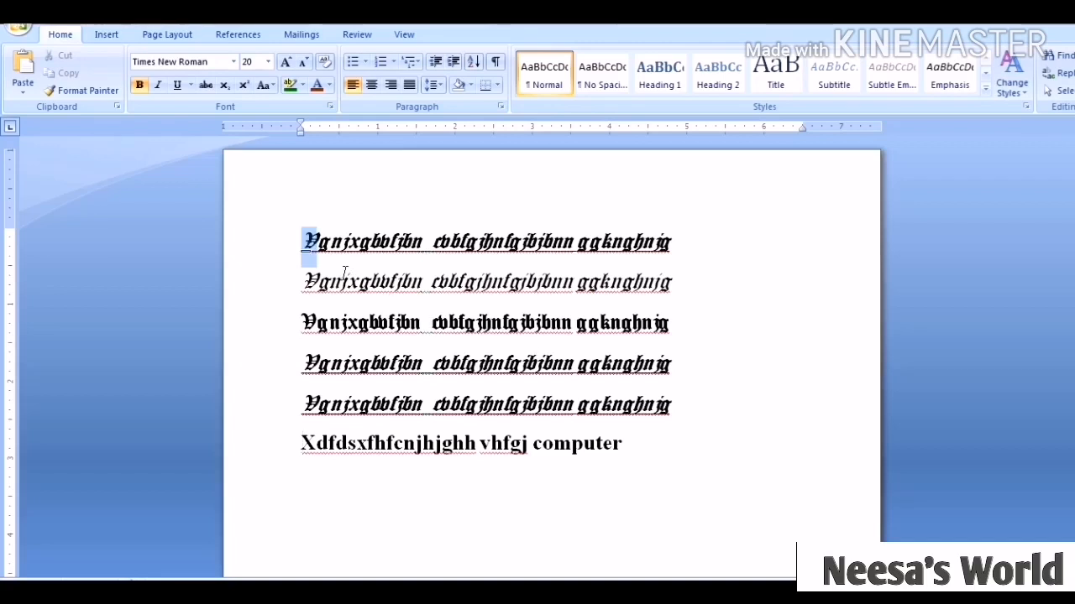
drag(344, 271, 622, 444)
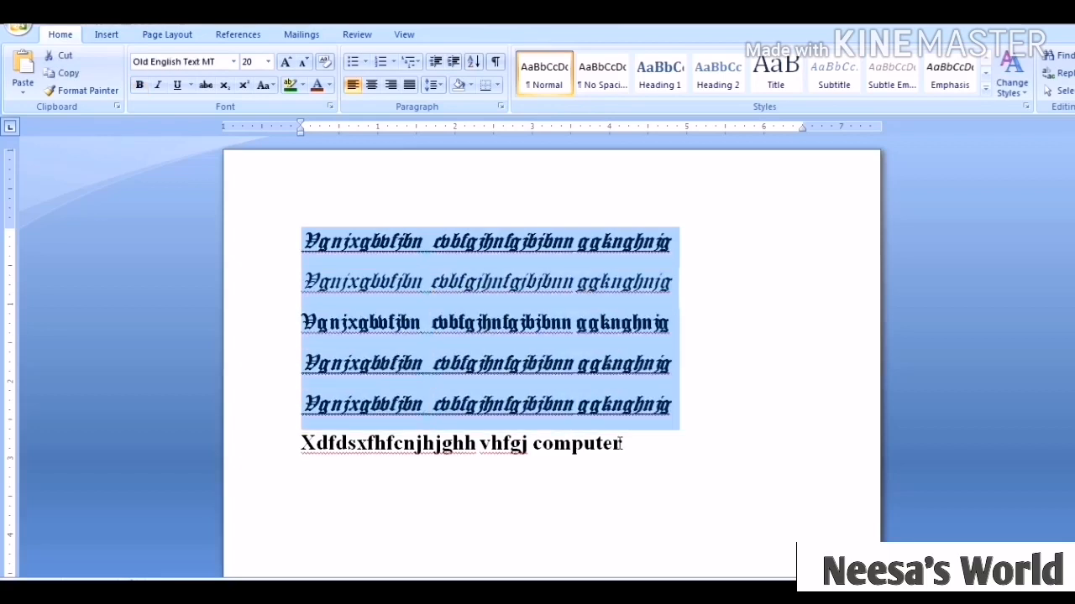
click(652, 457)
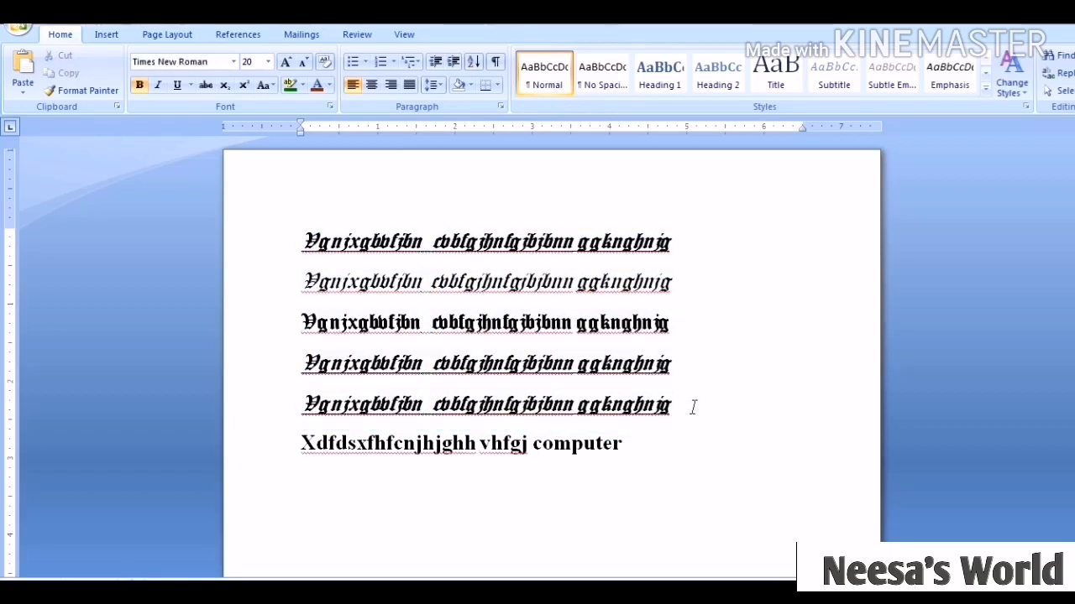
Delete the fifth line, try adding and removing blank lines, and undo back to before the line's deletion.
drag(693, 407, 295, 408)
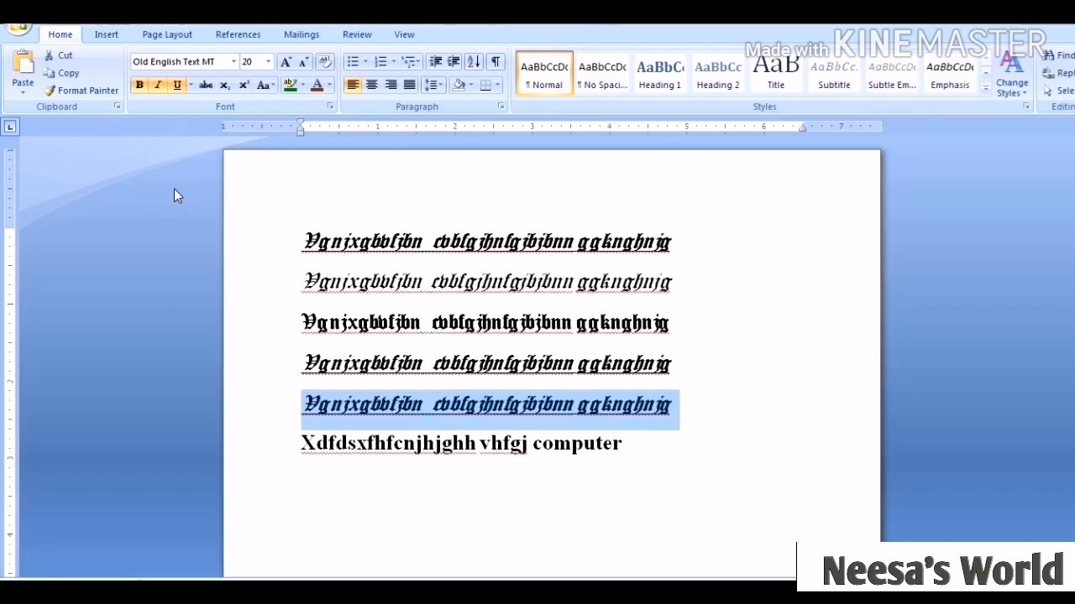
key(Delete)
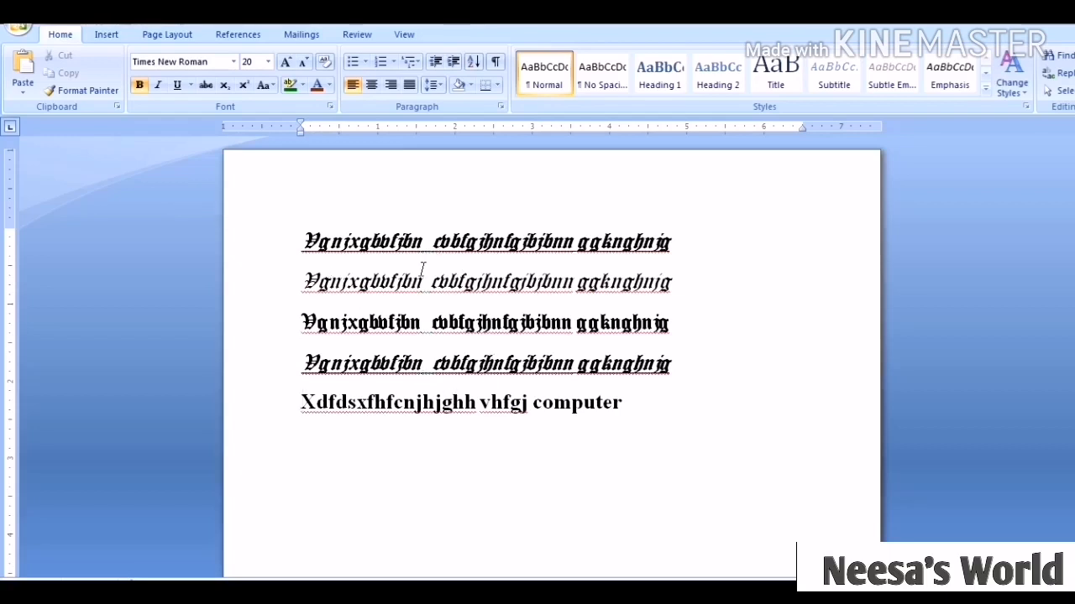
key(Return)
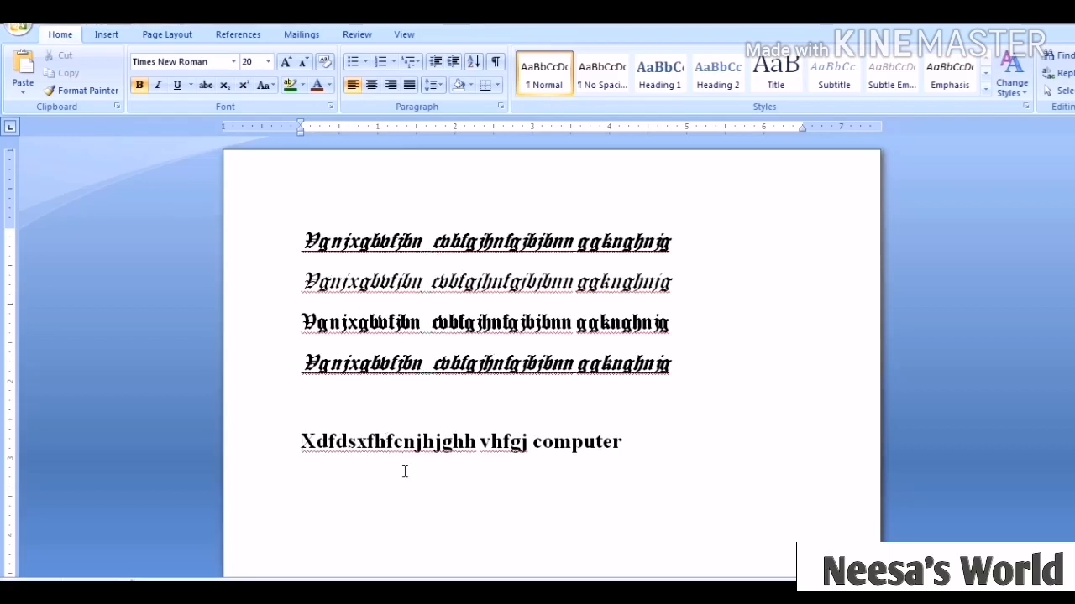
key(Up)
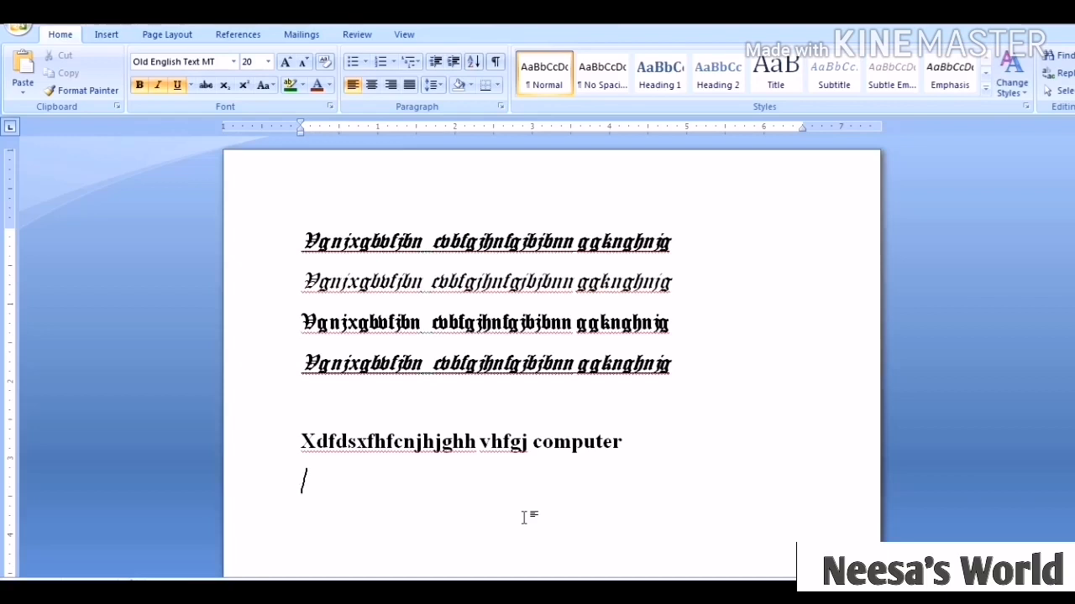
key(Up)
key(BackSpace)
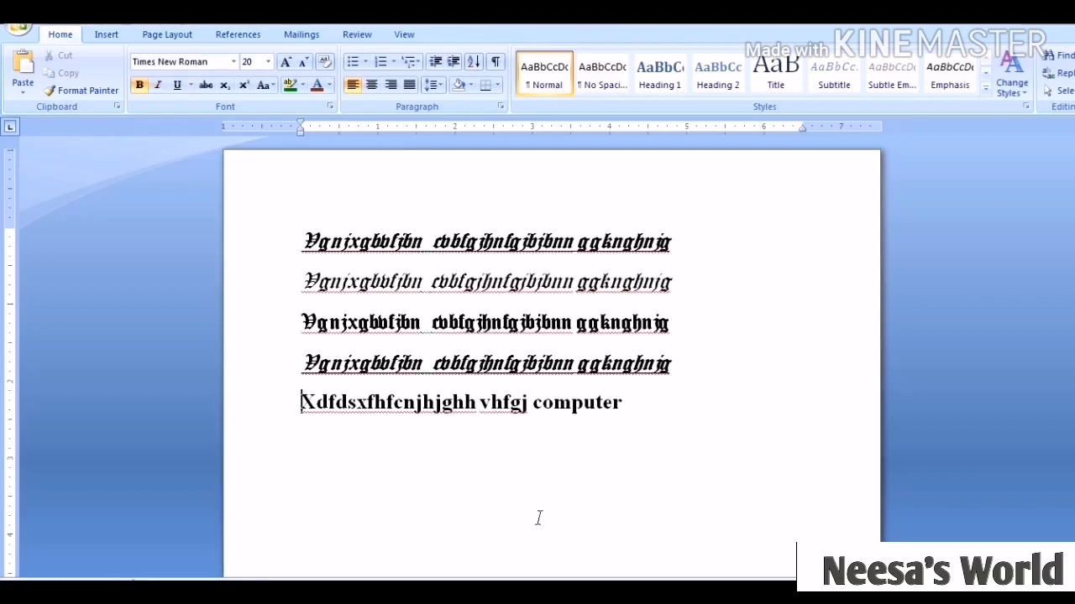
key(ctrl+z)
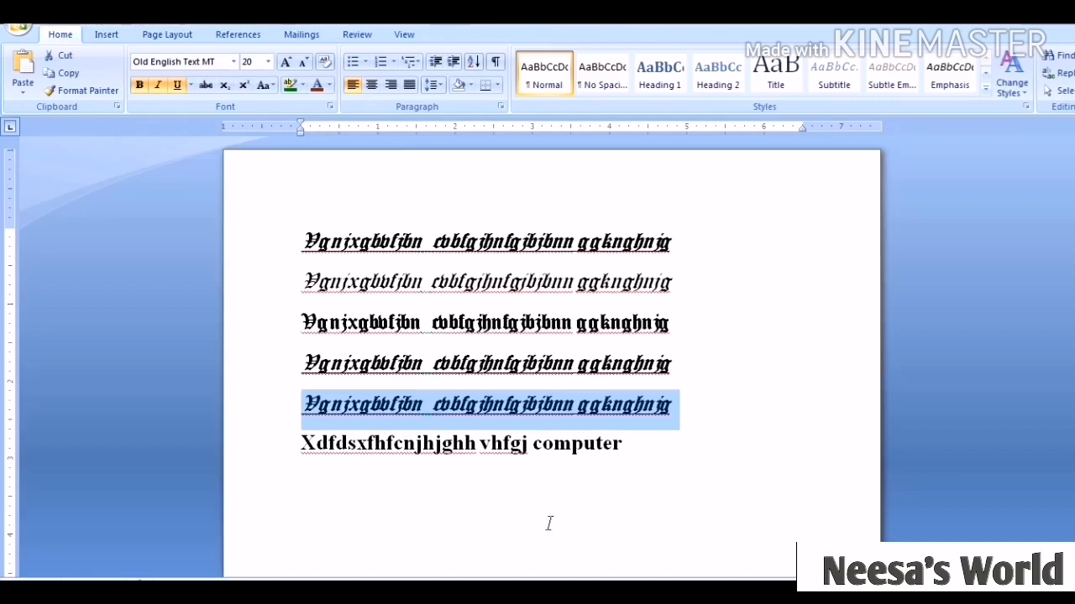
Paste two copies of the bold, italic, underlined Old English line below the Times New Roman line.
click(548, 523)
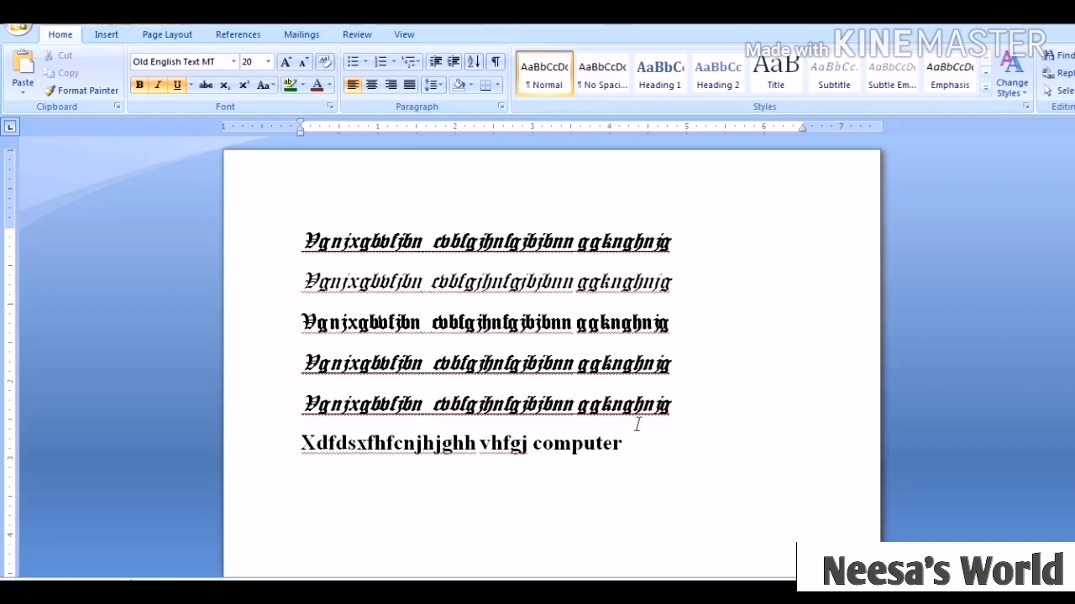
text(Vgnjxgbbfjbn cvbfgjhnfgjbjbnn ggkngbnjg)
text(Vgnjxgbbfjbn cvbfgjhnfgjbjbnn ggkngbnjg)
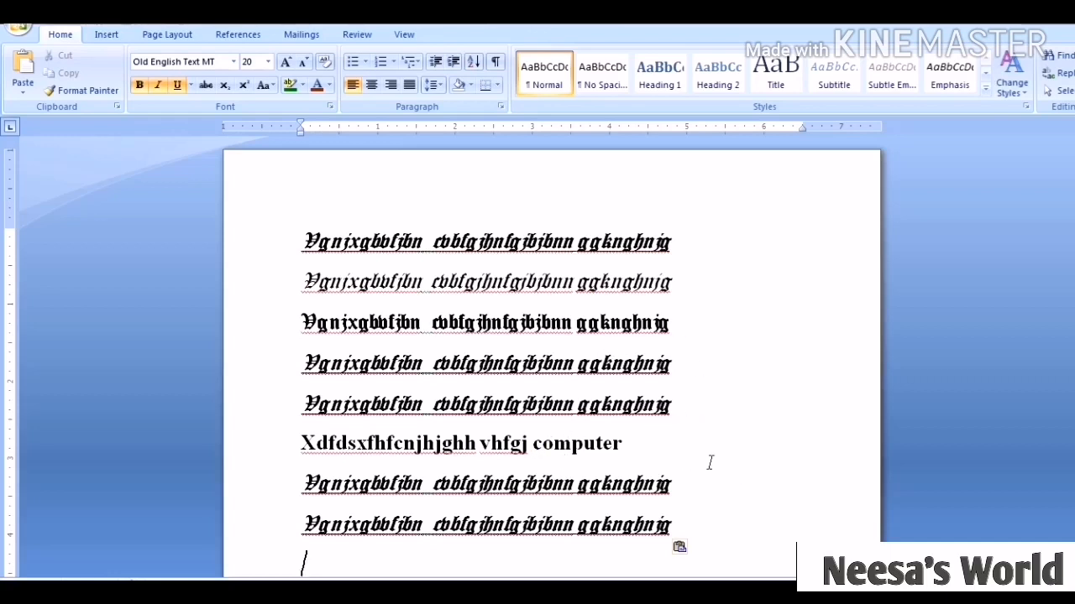
Copy the line "Xdfdsxfhfcnjhjghh vhfgj computer" and paste it below the last line of the document.
drag(657, 454, 274, 449)
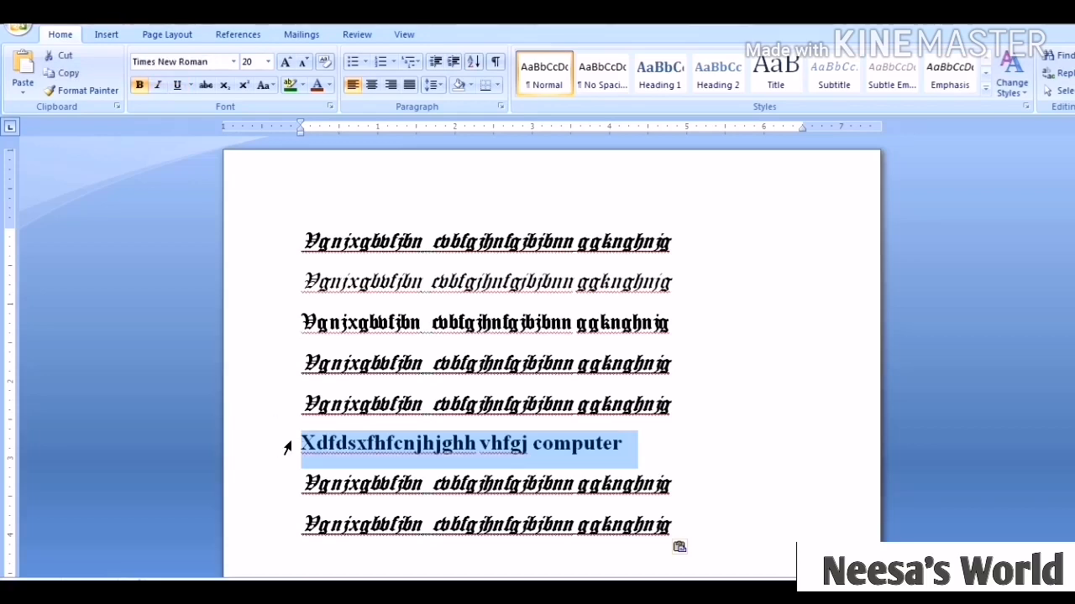
key(ctrl+c)
scroll(487, 353, down, 4)
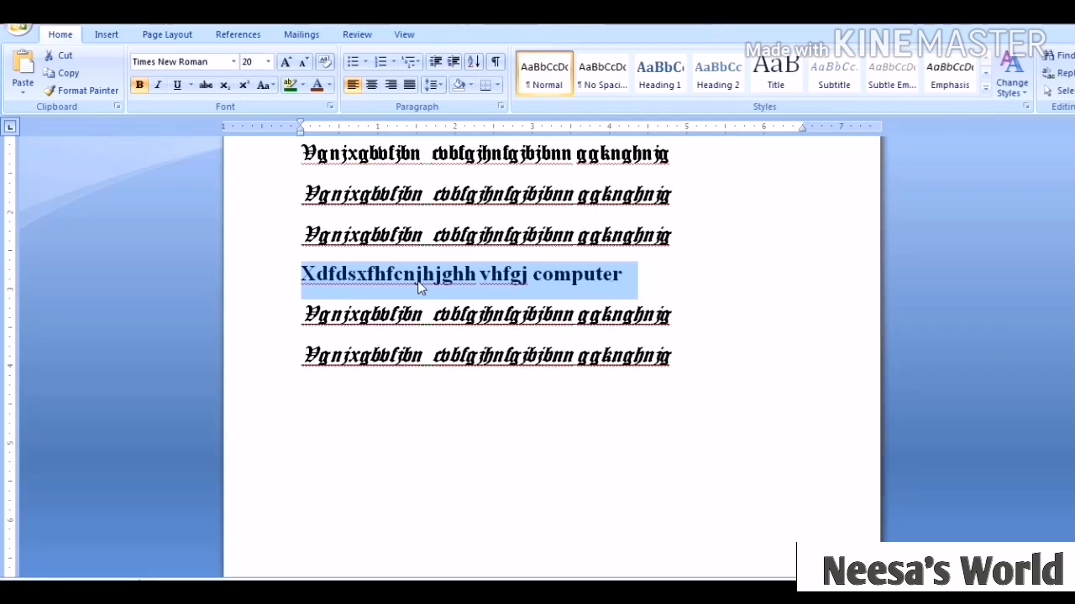
click(53, 81)
click(339, 399)
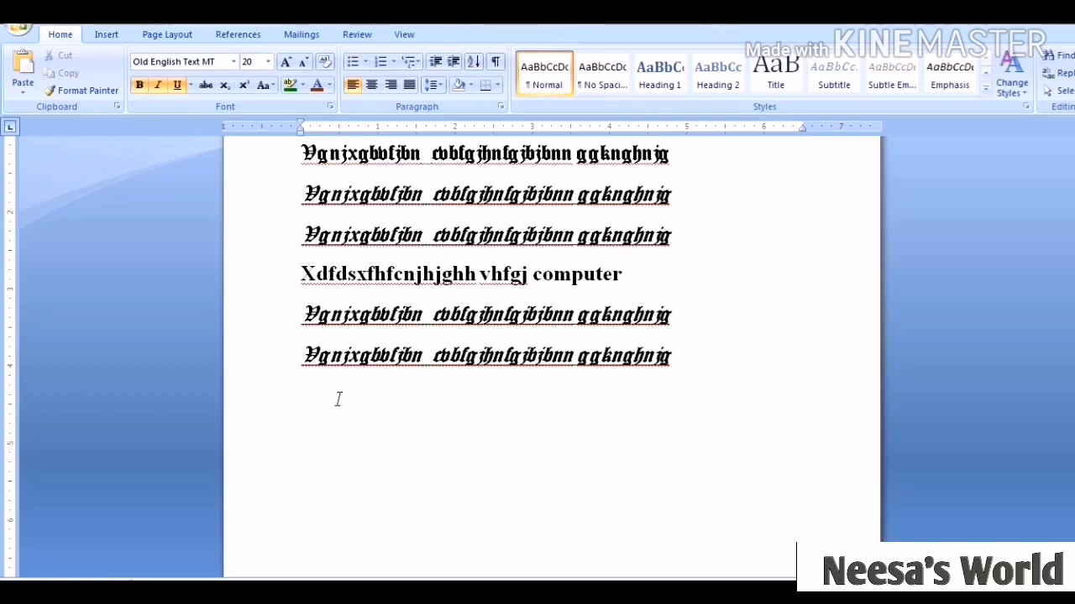
key(ctrl+v)
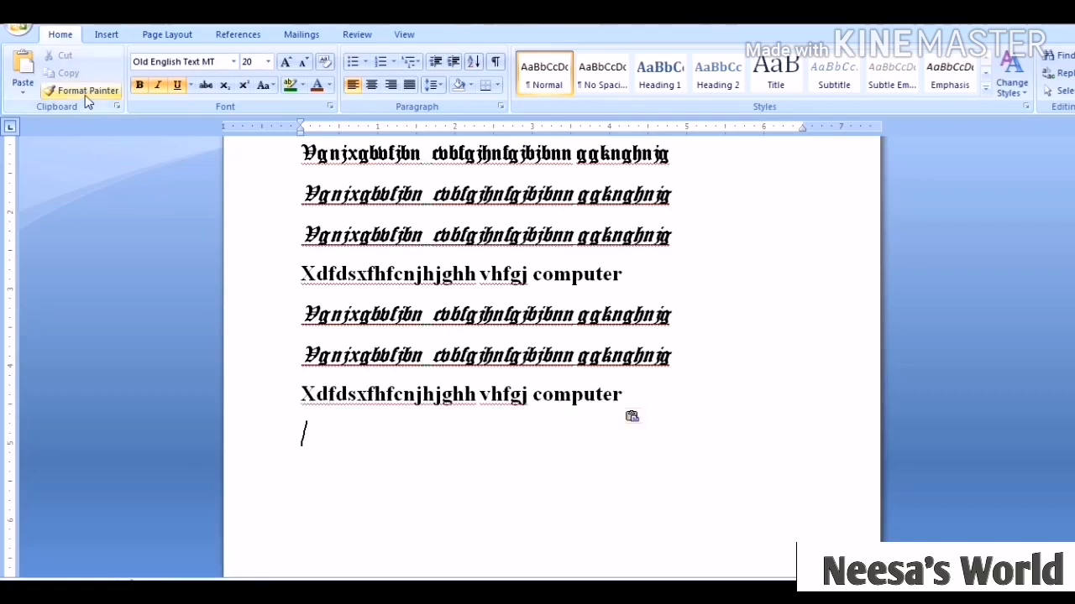
Paste three more copies of the "Xdfdsxfhfcnjhjghh vhfgj computer" line at the end of the document.
click(26, 87)
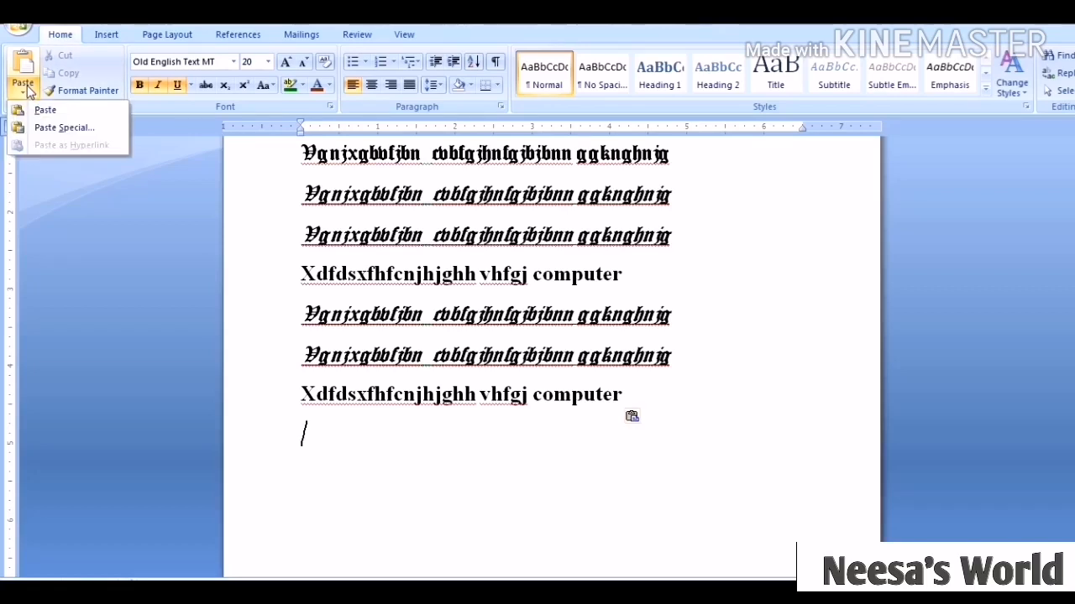
click(46, 110)
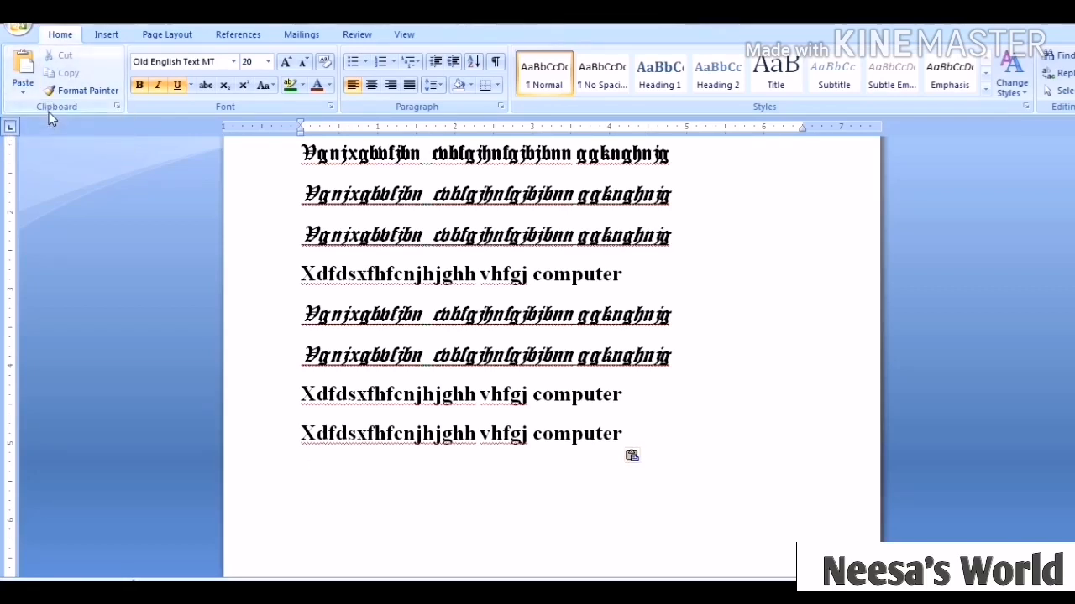
click(23, 84)
click(42, 111)
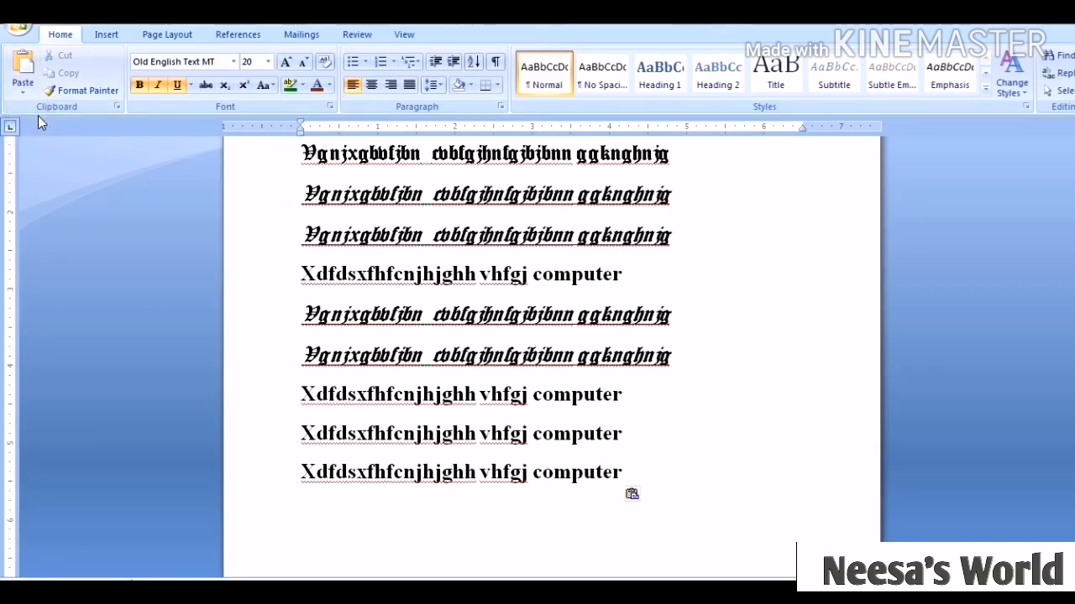
click(24, 84)
click(42, 110)
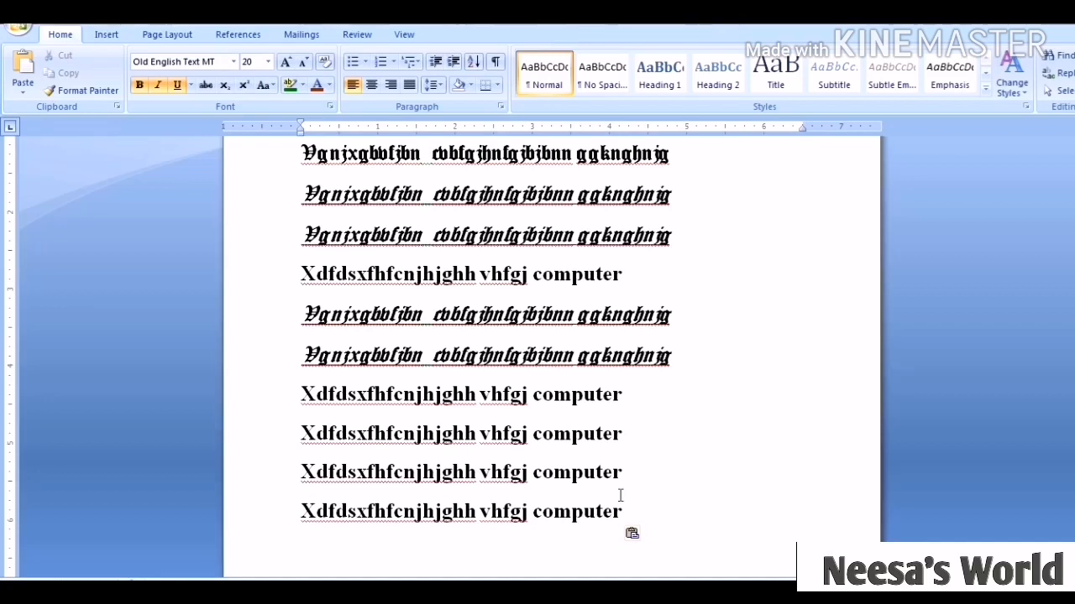
Enter the text "The Water Cycle" on the empty line below the last pasted line.
scroll(546, 336, down, 2)
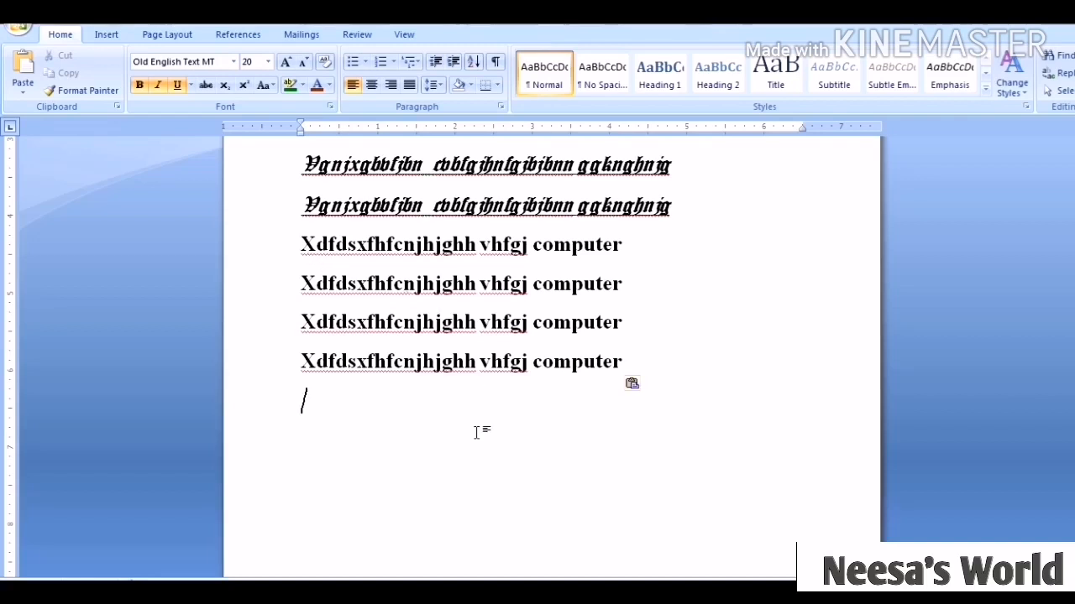
text(Th)
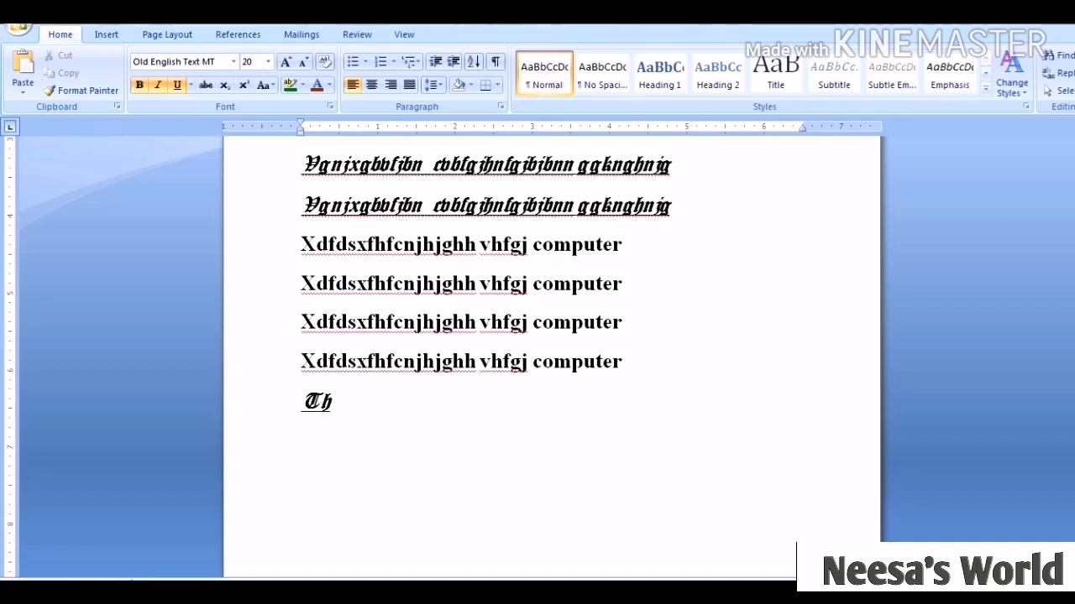
text(e Water)
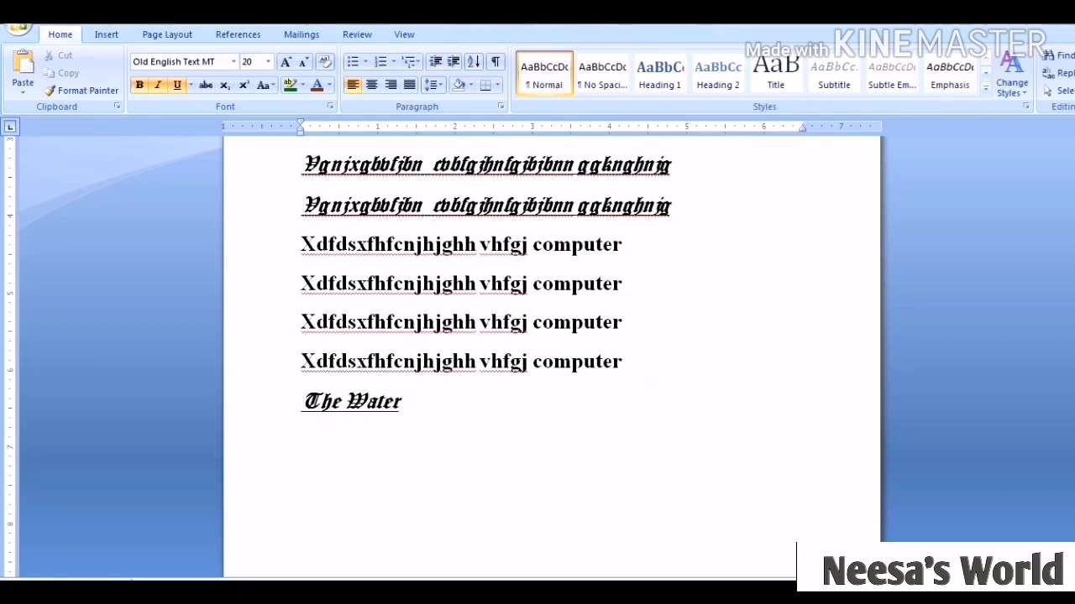
text( Cycle)
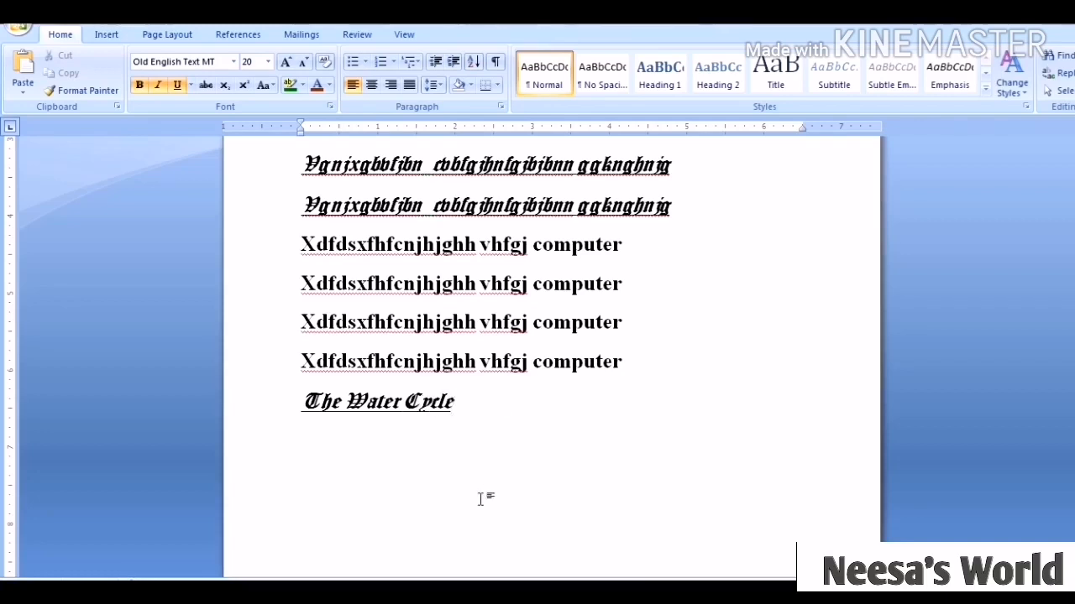
Change the font of the "The Water Cycle" line to Britannic Bold.
drag(475, 412, 349, 417)
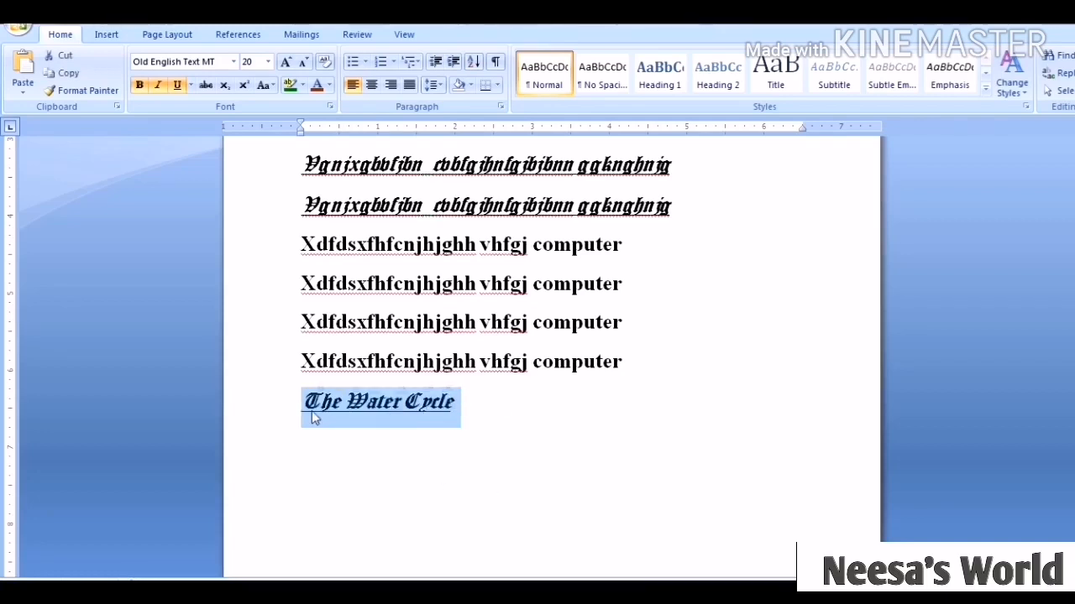
click(233, 61)
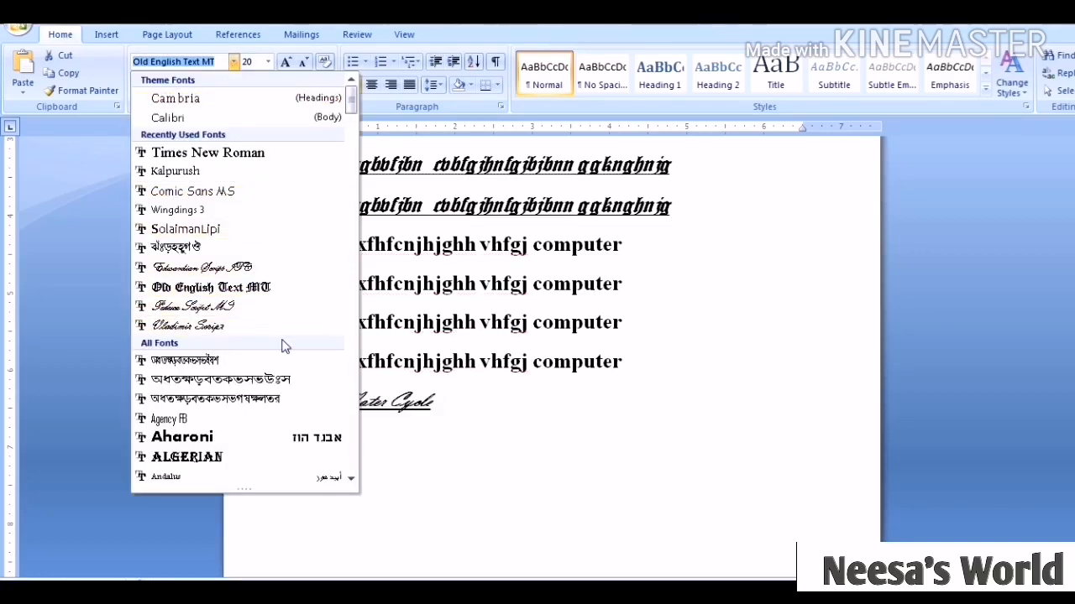
scroll(352, 99, down, 1)
drag(353, 99, 355, 151)
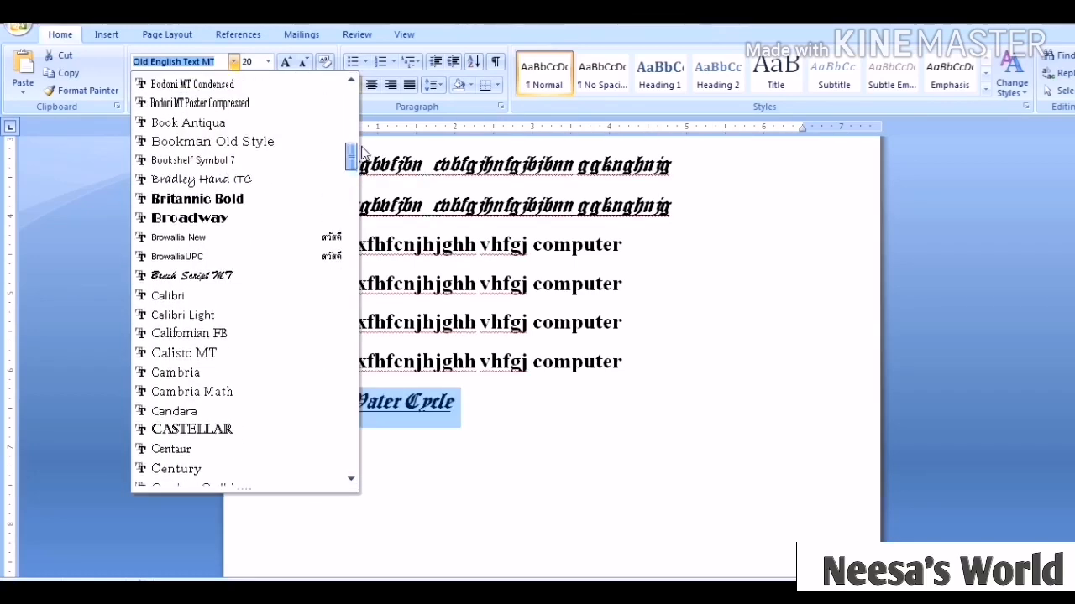
click(260, 206)
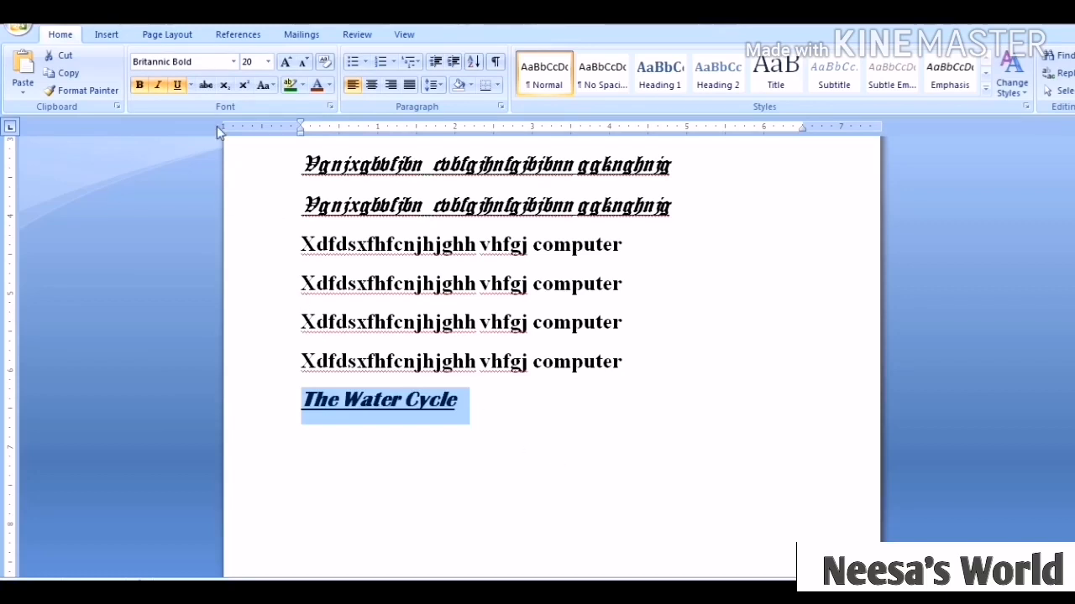
Remove the underline, italic and bold formatting from the "The Water Cycle" line.
click(178, 86)
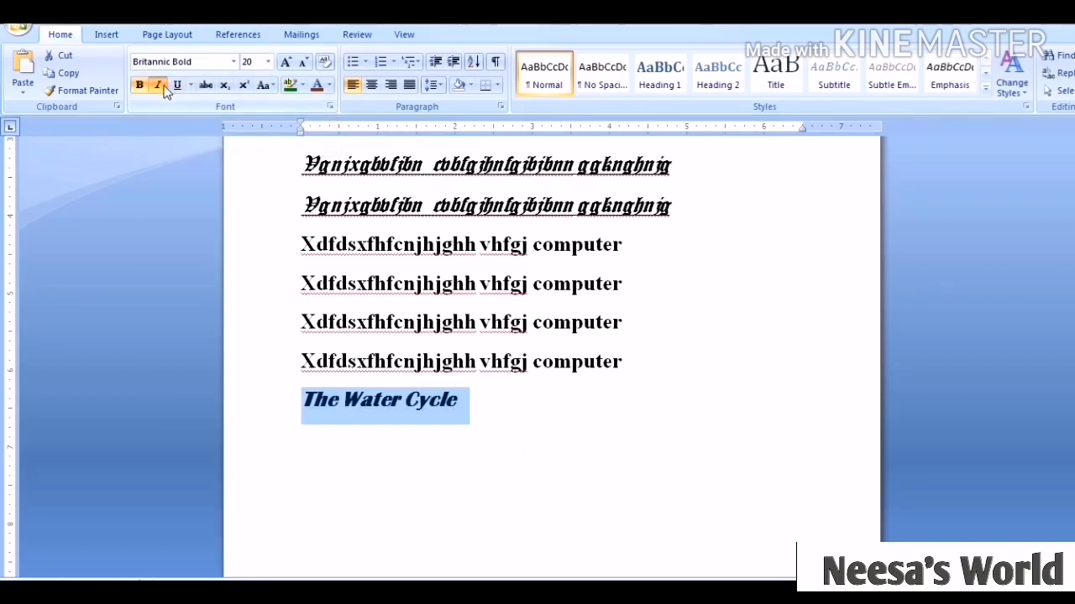
click(157, 86)
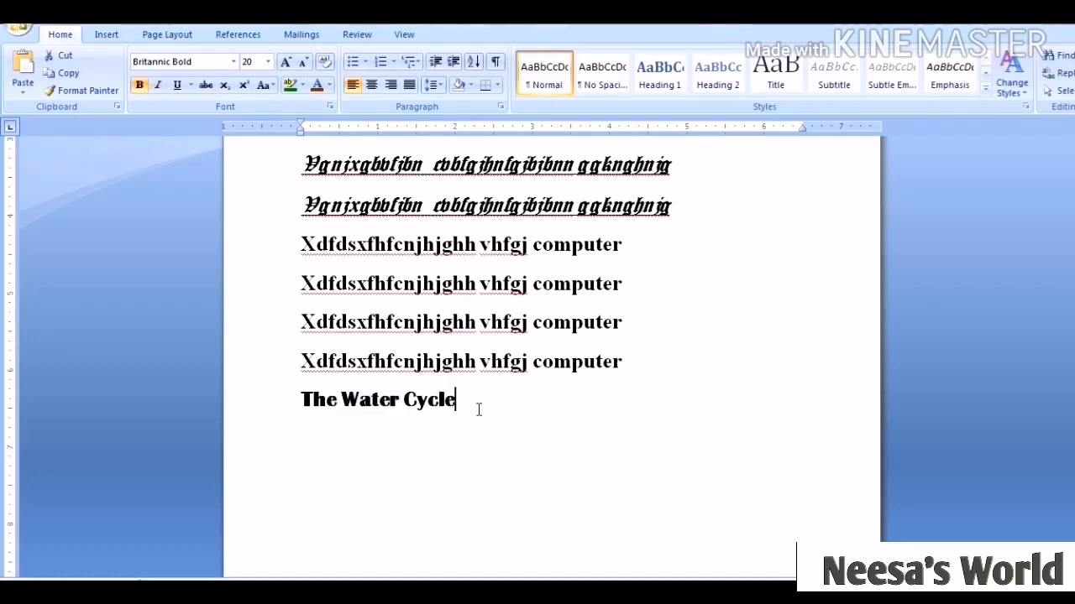
drag(478, 408, 304, 411)
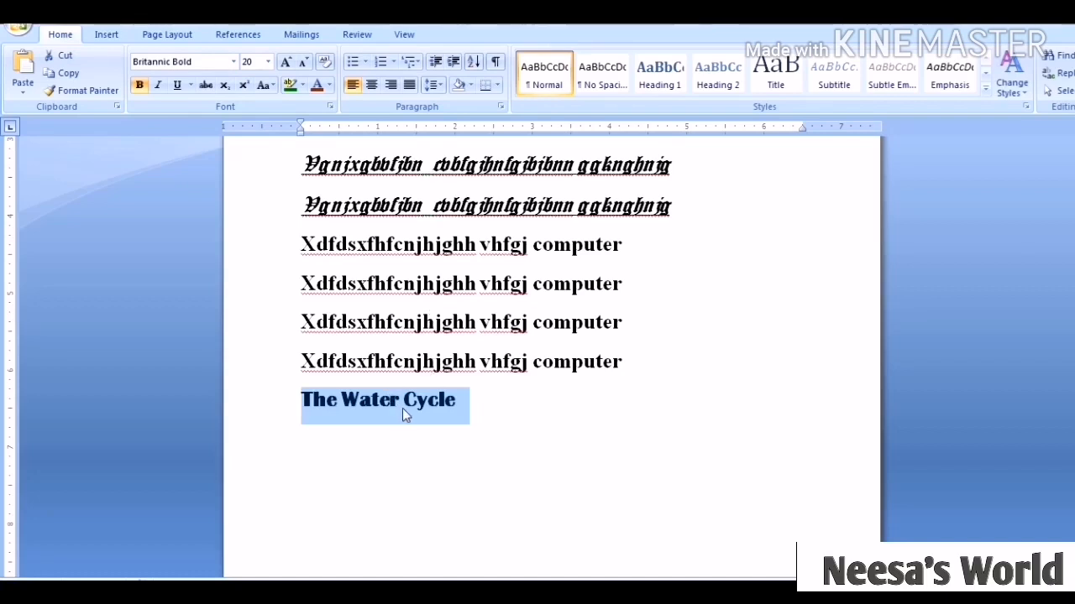
click(140, 86)
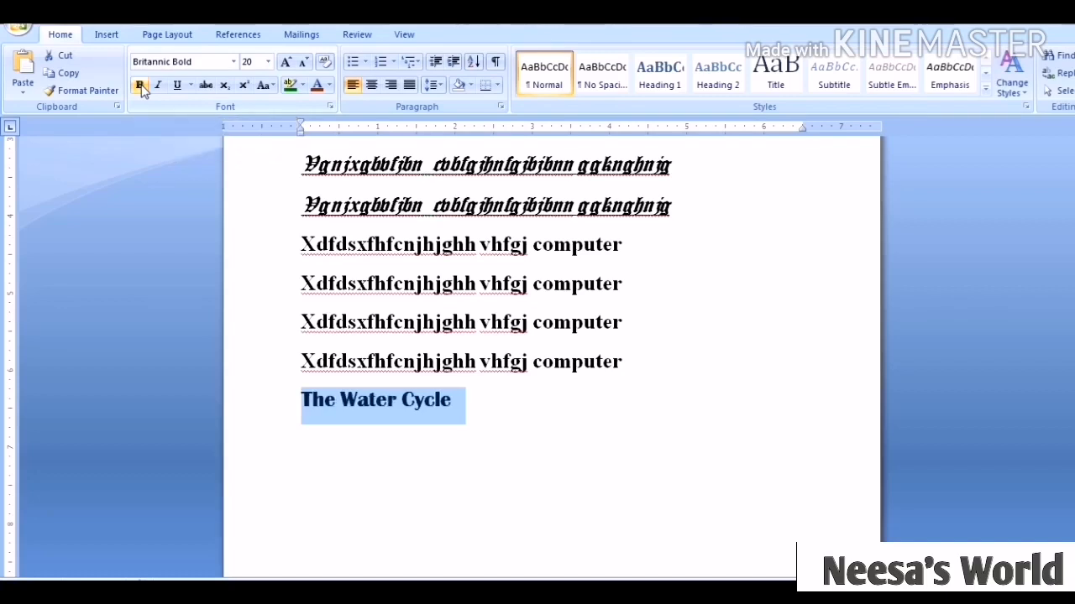
click(593, 507)
key(Return)
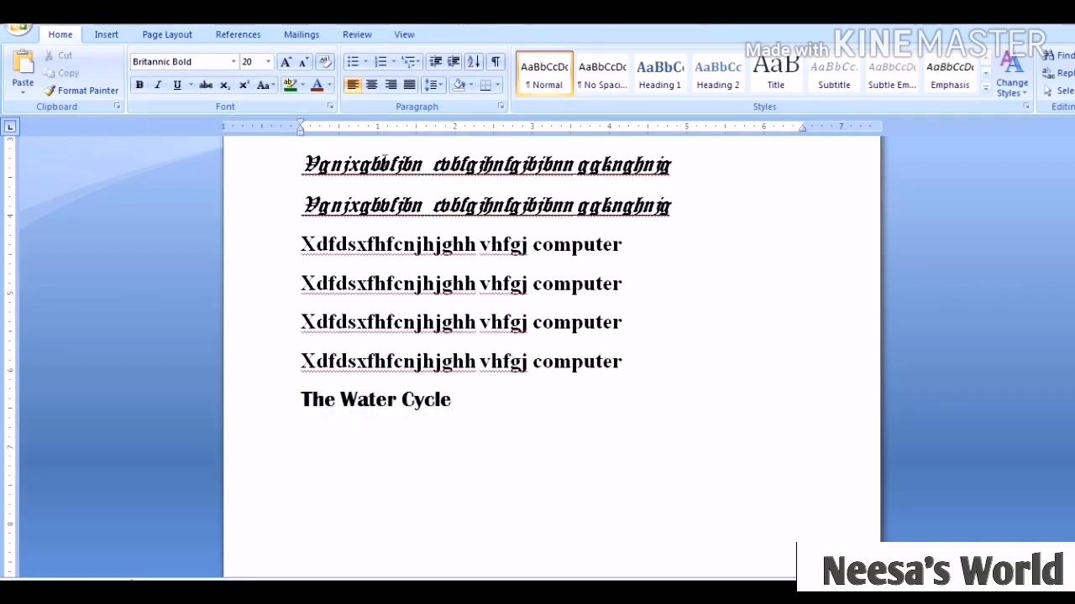
key(BackSpace)
Copy the Britannic Bold "The Water Cycle" line and paste it directly below the original.
drag(492, 420, 312, 412)
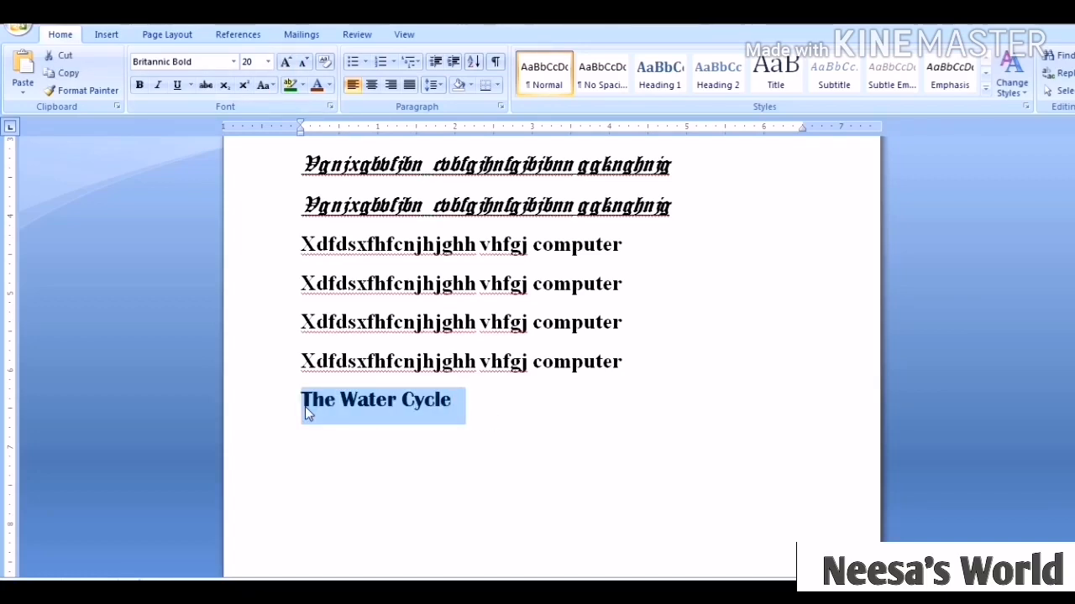
key(ctrl+c)
click(510, 492)
key(Return)
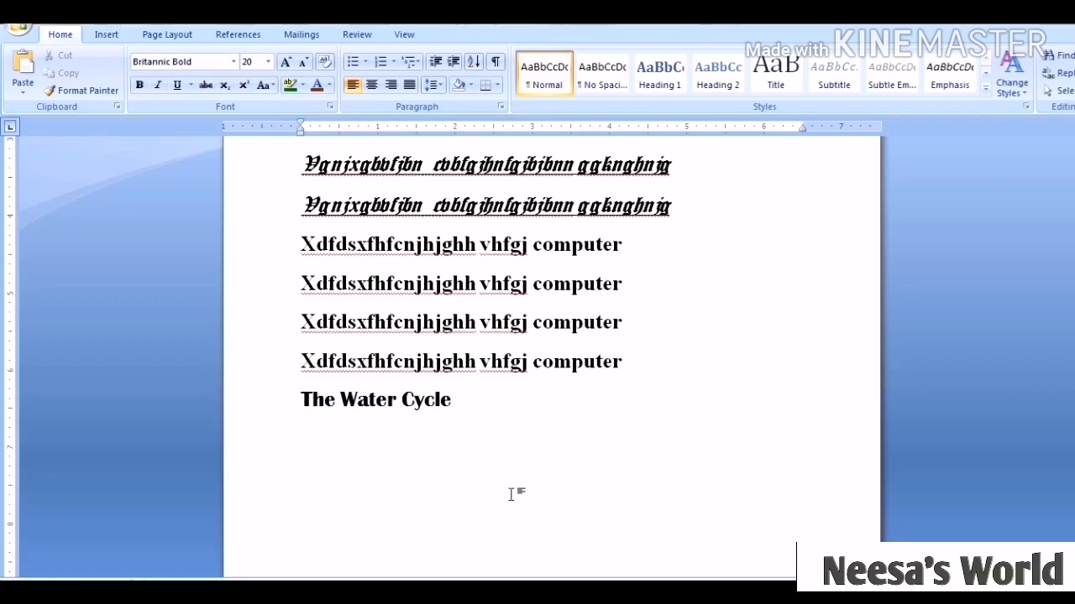
key(ctrl+v)
key(BackSpace)
Change the font of the second "The Water Cycle" line to Times New Roman.
drag(461, 457, 306, 395)
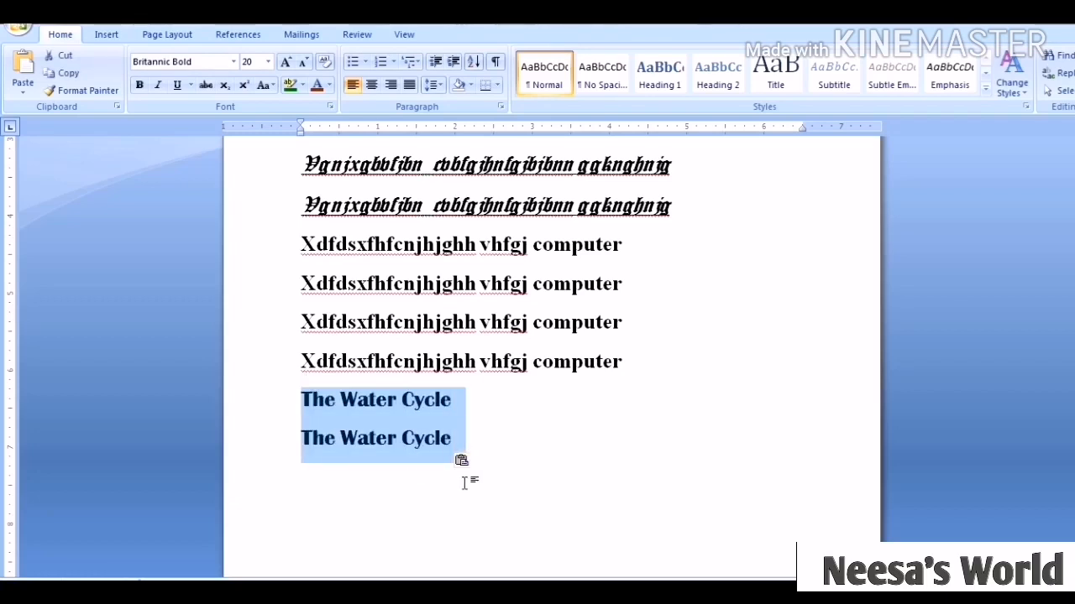
drag(480, 443, 300, 440)
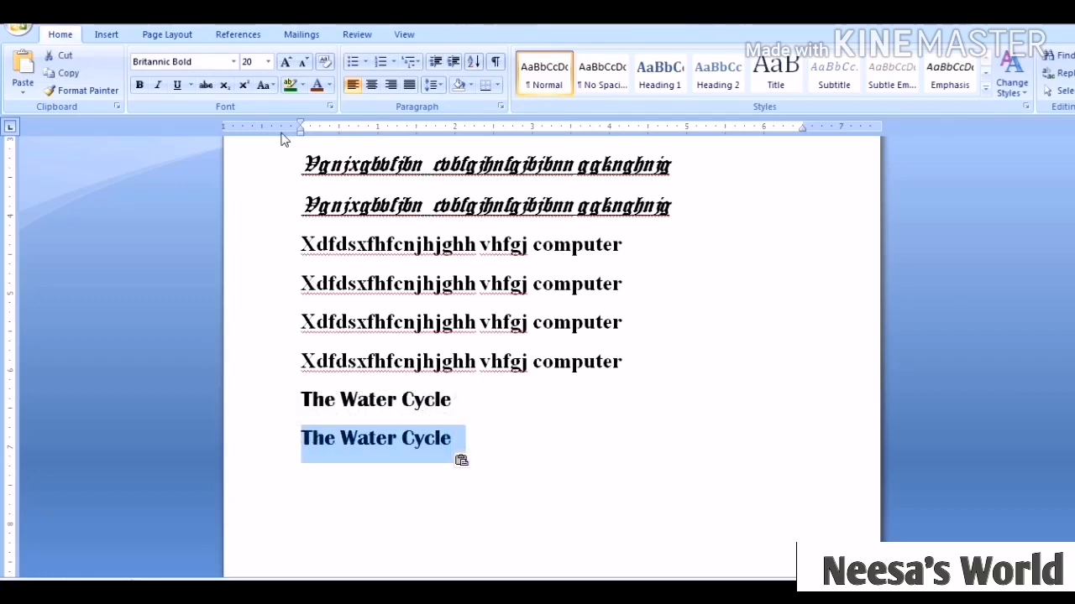
click(235, 61)
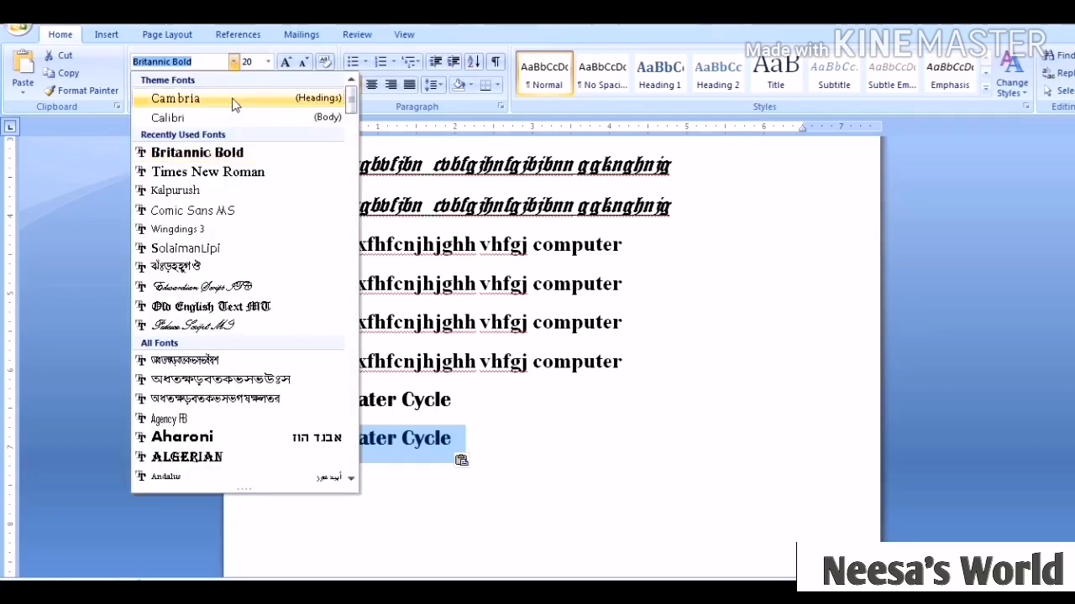
click(252, 172)
click(585, 507)
click(451, 449)
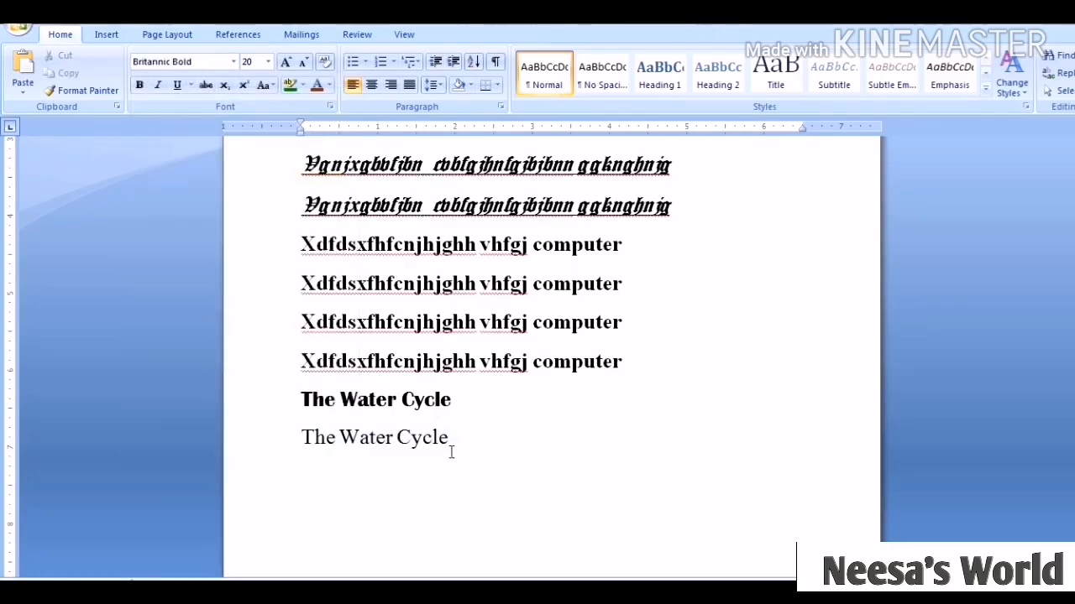
Copy the Times New Roman "The Water Cycle" line and paste it on the line below.
drag(456, 445, 316, 435)
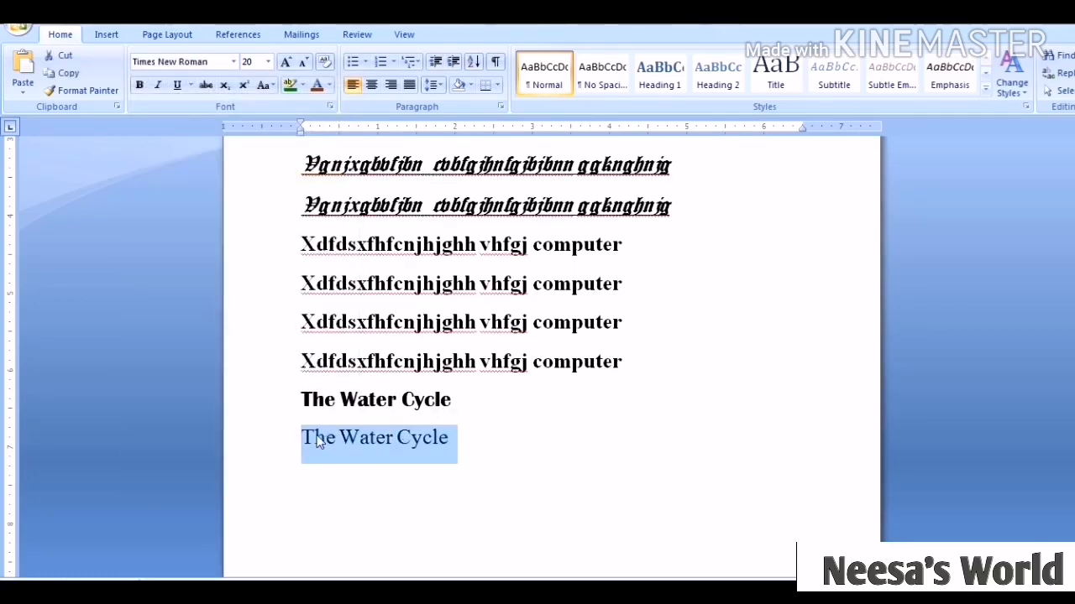
key(ctrl+c)
click(372, 508)
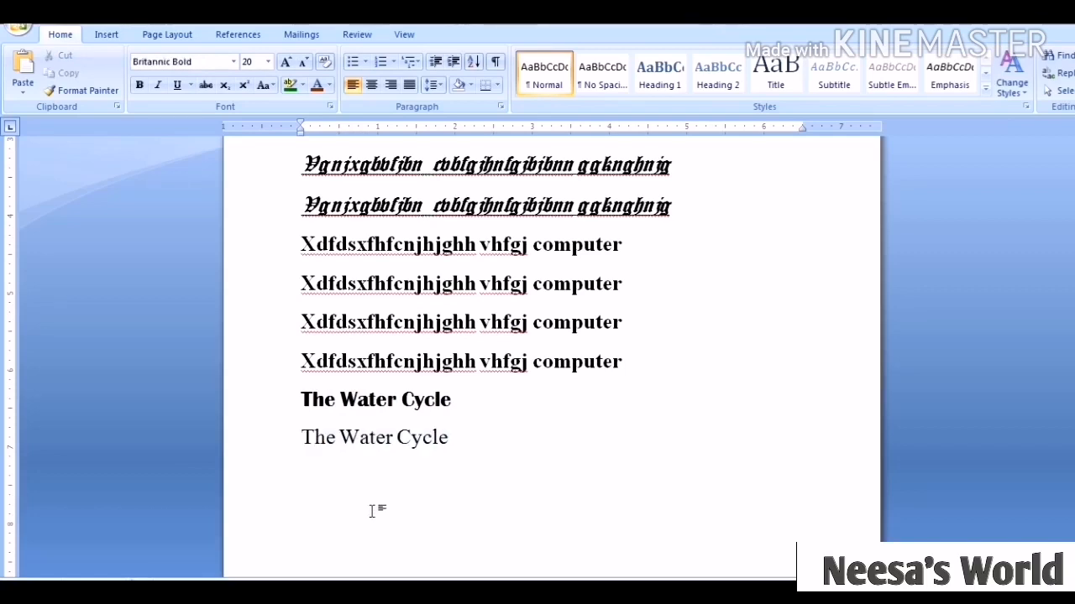
key(ctrl+v)
Make the third "The Water Cycle" line bold and underlined.
drag(487, 473, 304, 475)
click(137, 86)
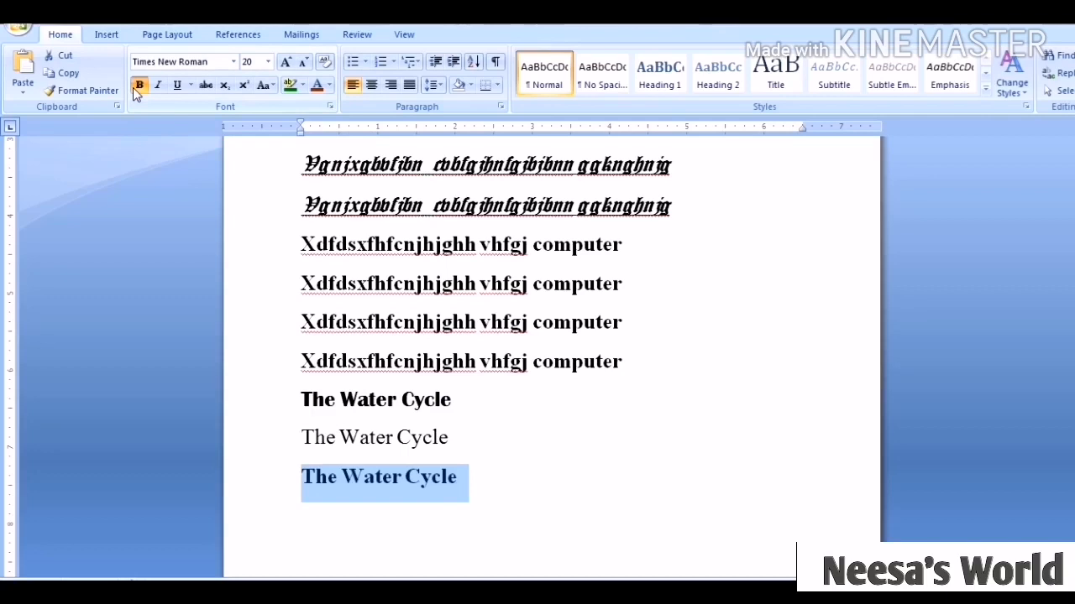
click(662, 496)
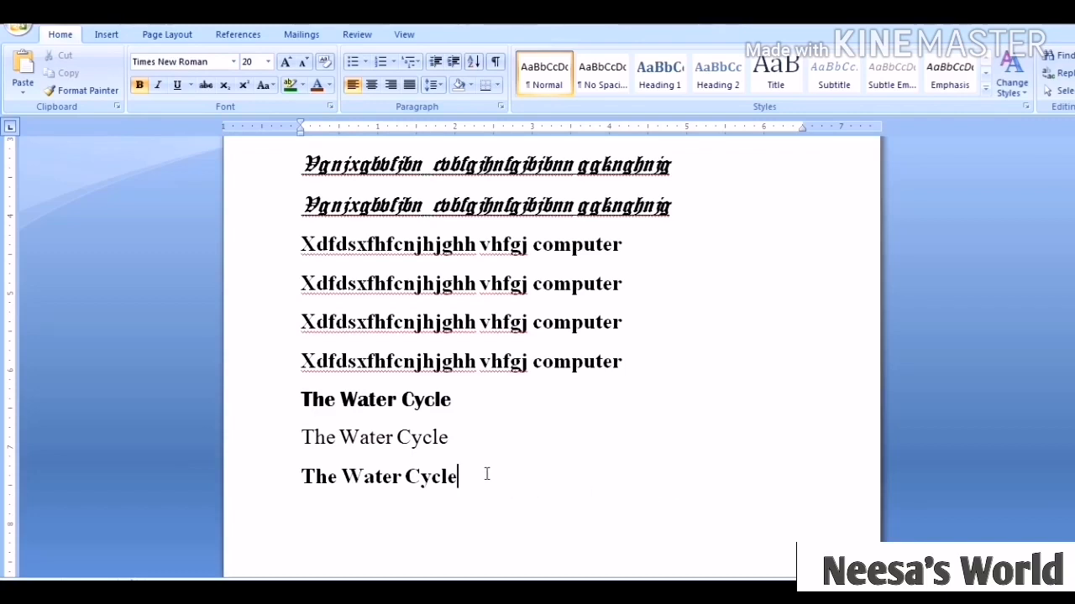
drag(475, 482, 307, 485)
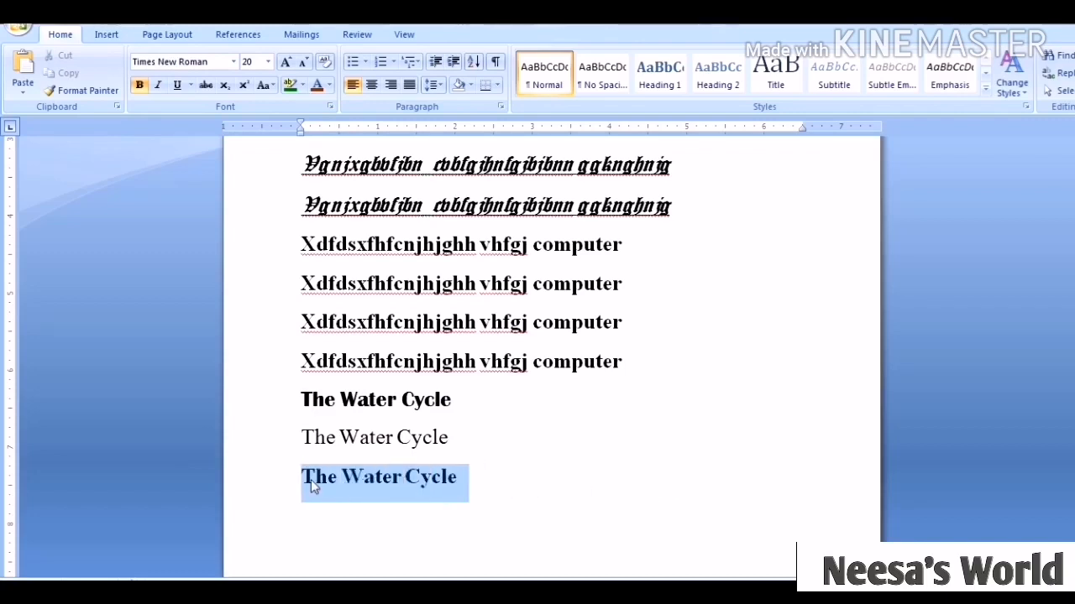
click(177, 86)
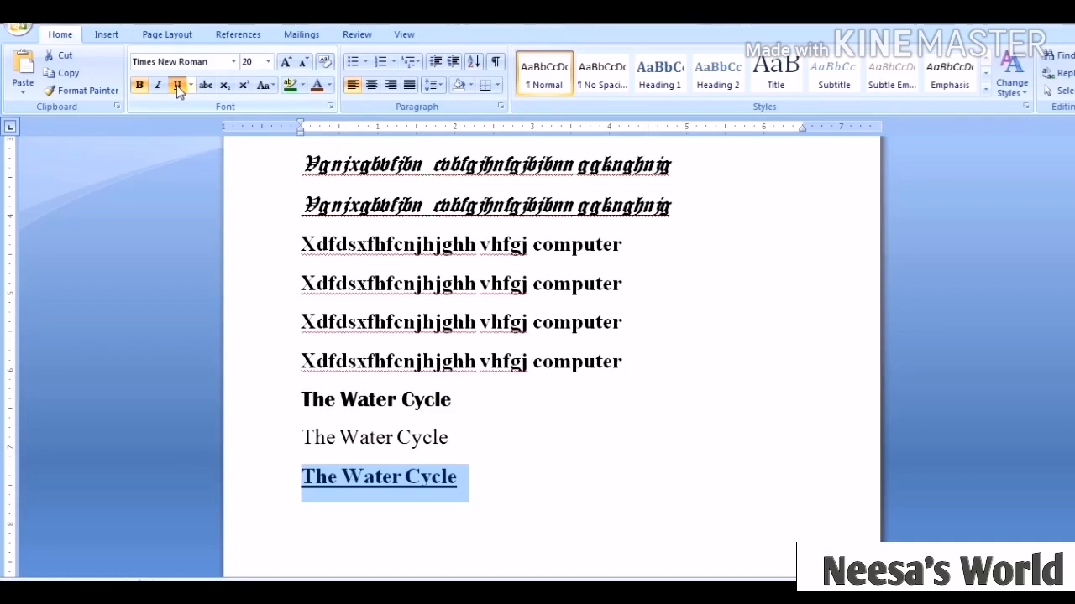
click(631, 475)
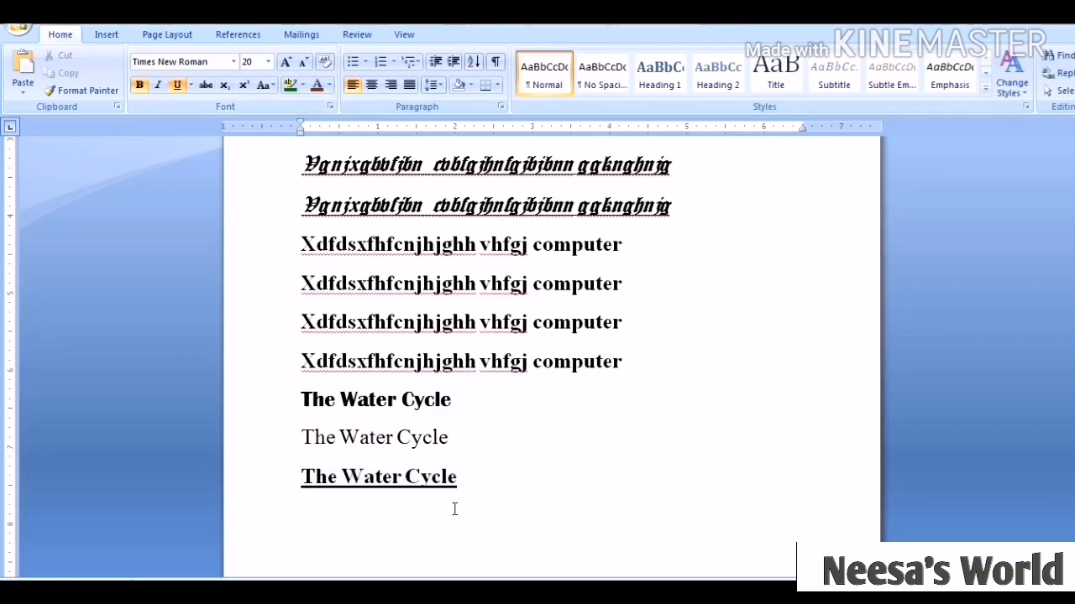
Paste a copy of the bold underlined "The Water Cycle" line below it and remove the underline from the copy.
drag(474, 487, 293, 482)
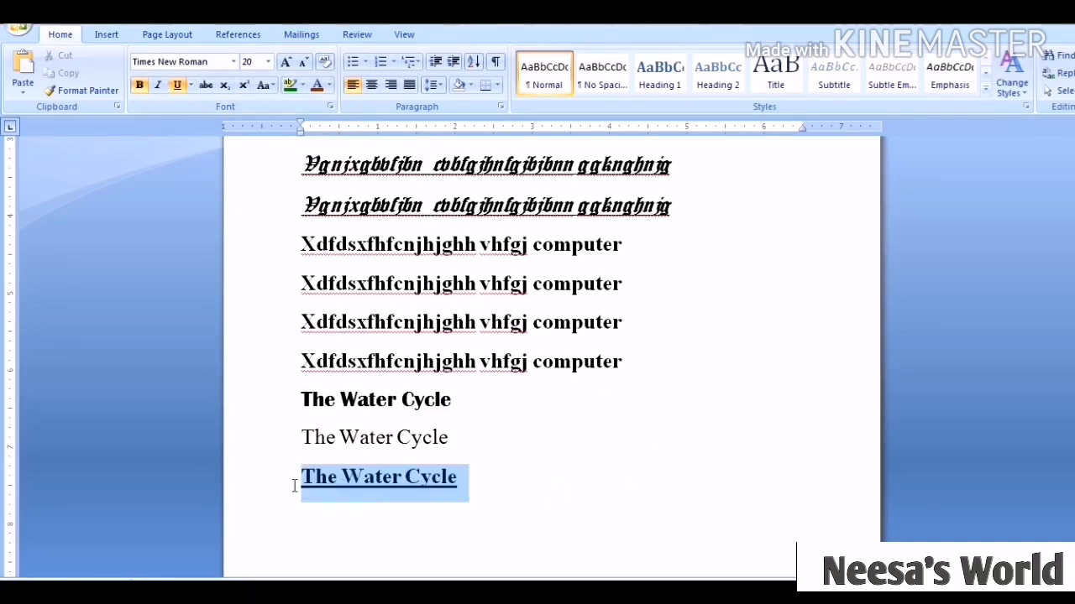
click(373, 536)
key(ctrl+v)
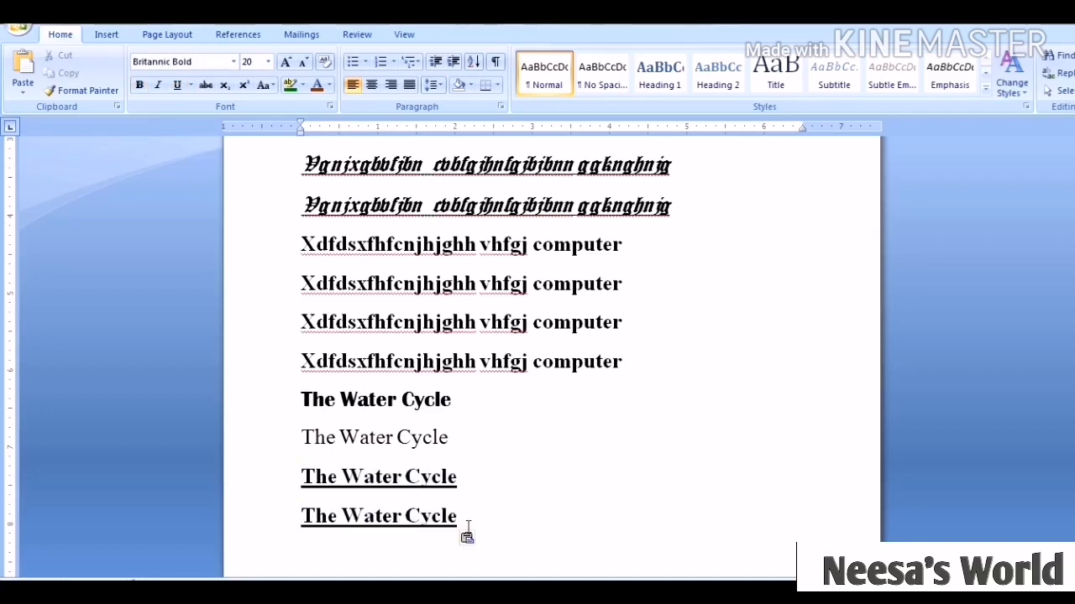
drag(467, 524, 326, 527)
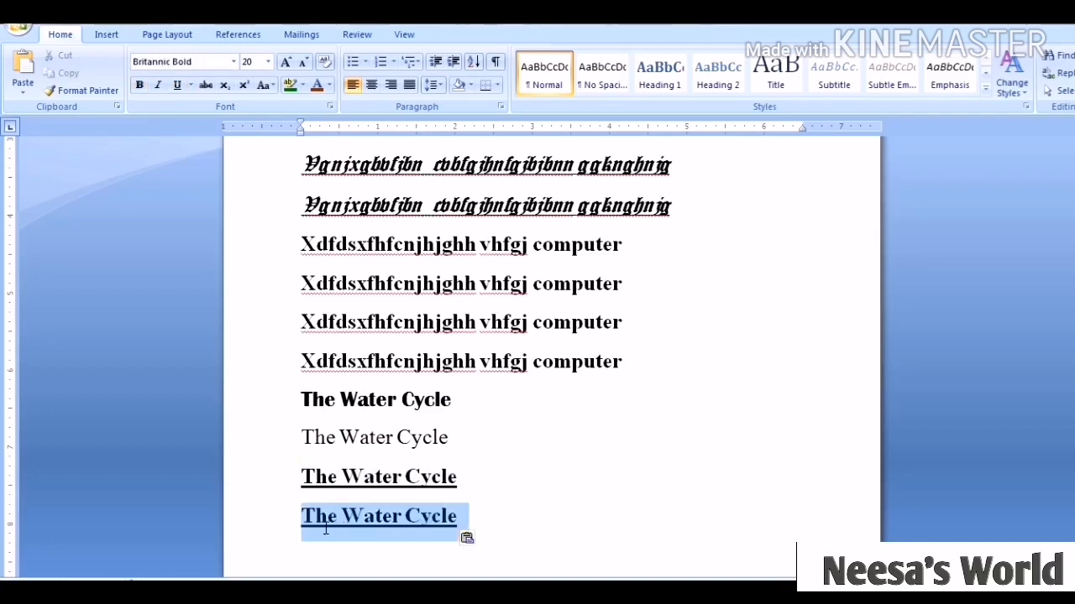
click(178, 87)
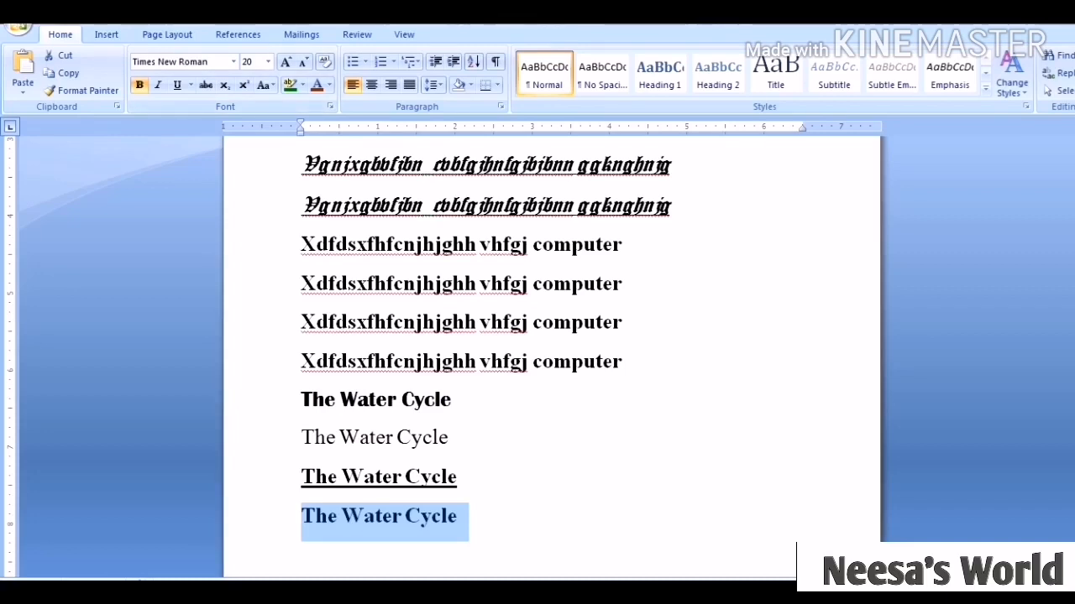
scroll(504, 336, down, 3)
click(719, 423)
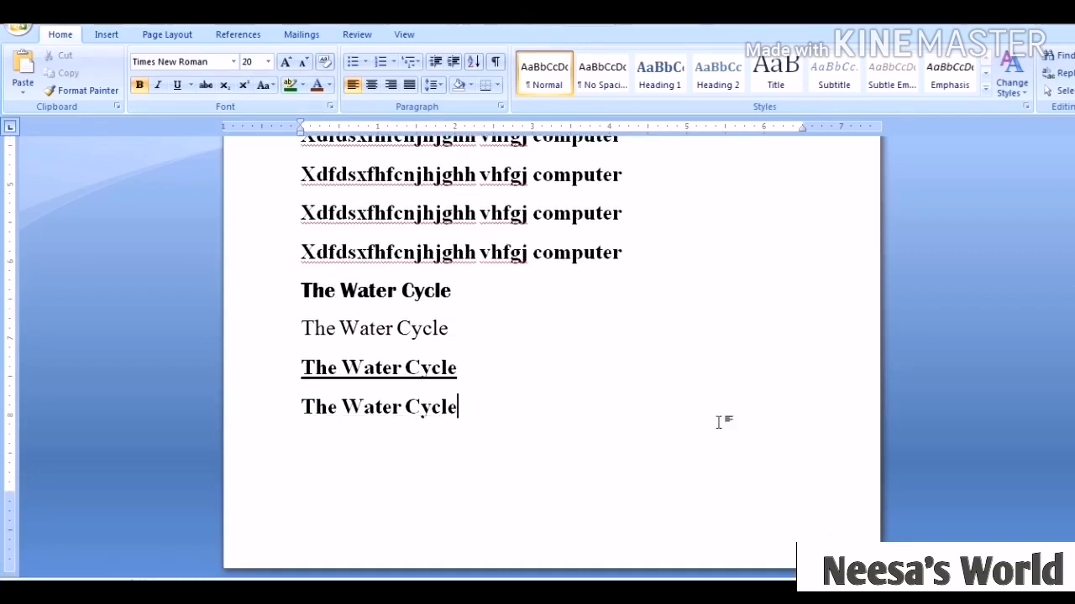
Paste a copy of the bold, non-underlined "The Water Cycle" line on a new line below and make the copy italic.
key(Return)
drag(482, 423, 307, 426)
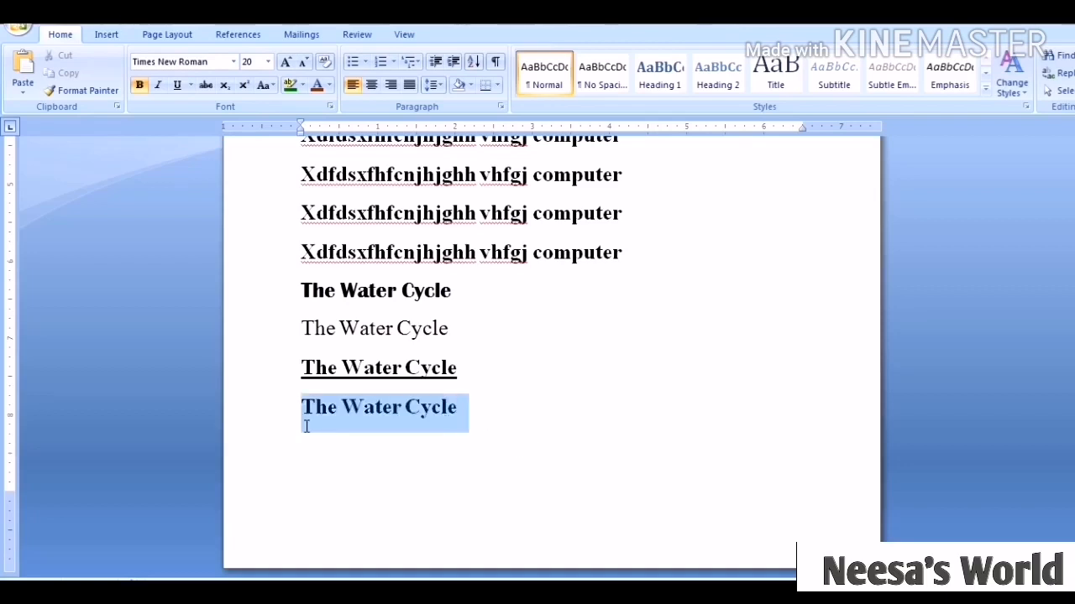
click(316, 473)
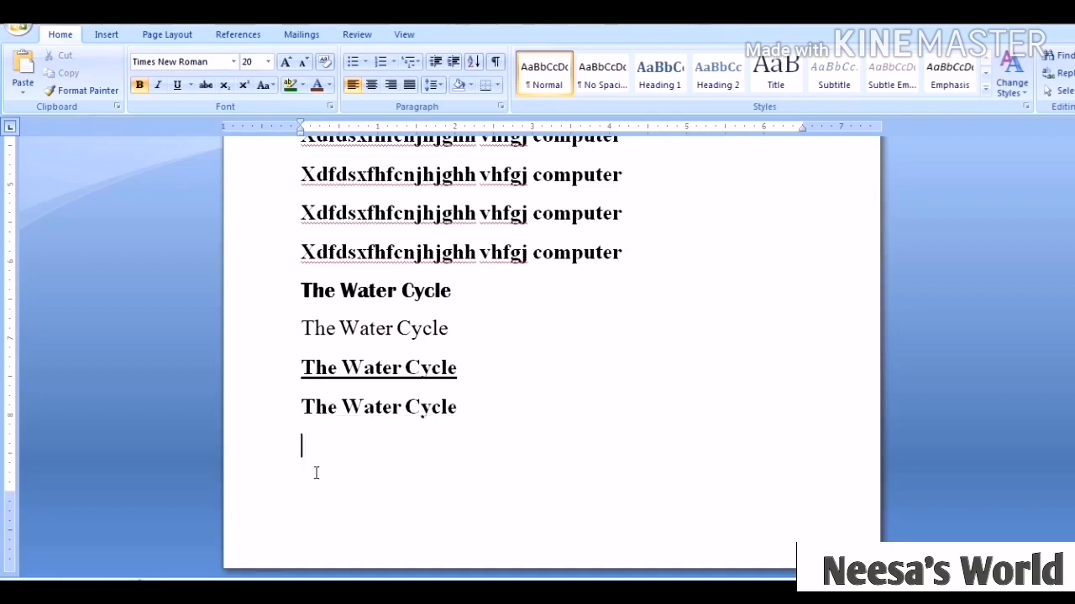
key(ctrl+v)
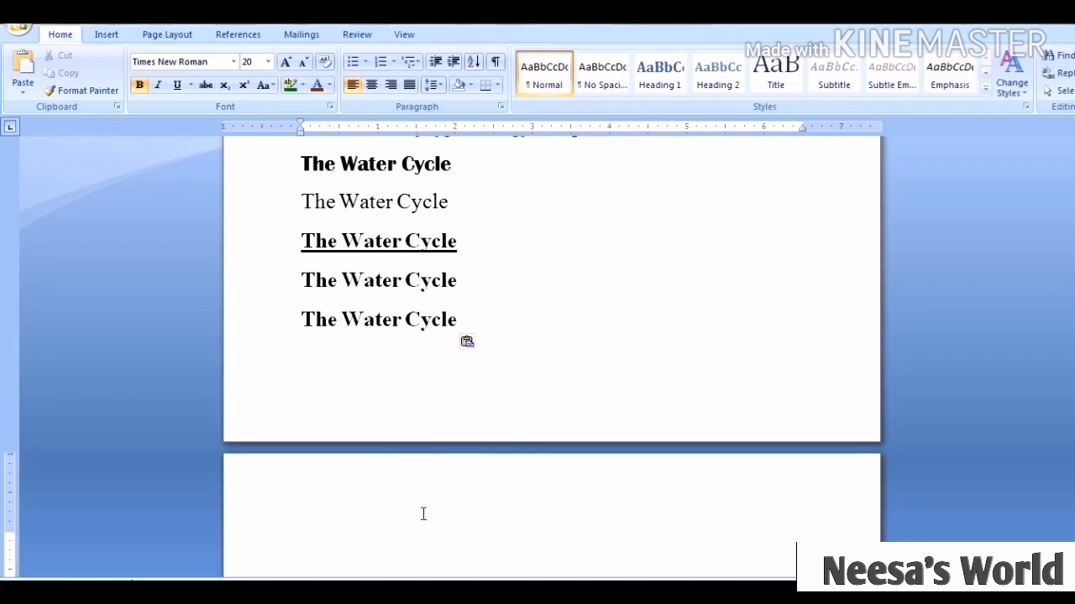
drag(464, 343, 301, 325)
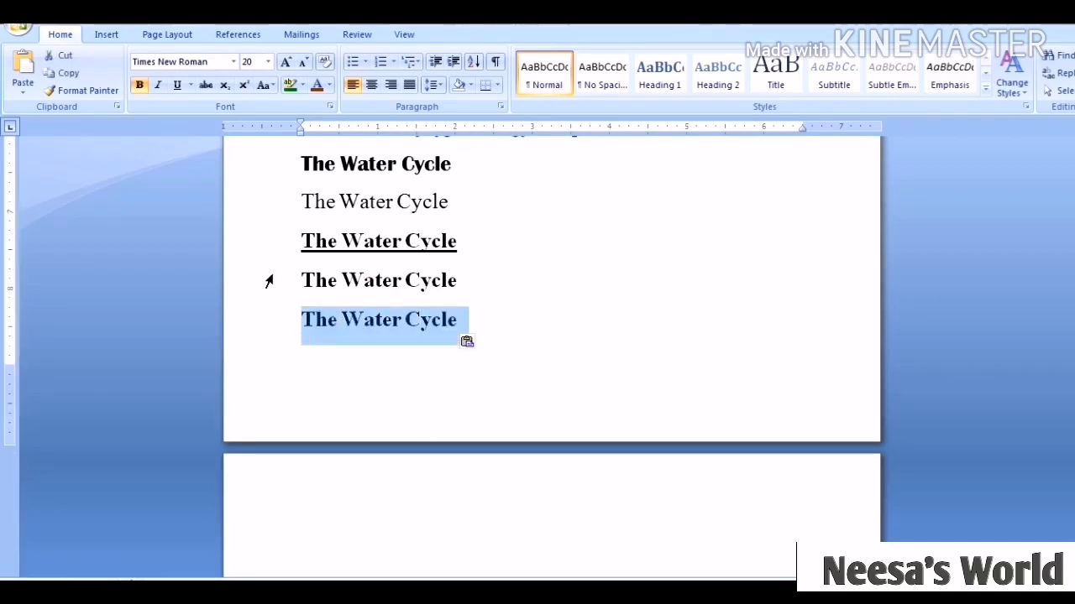
click(160, 91)
click(561, 356)
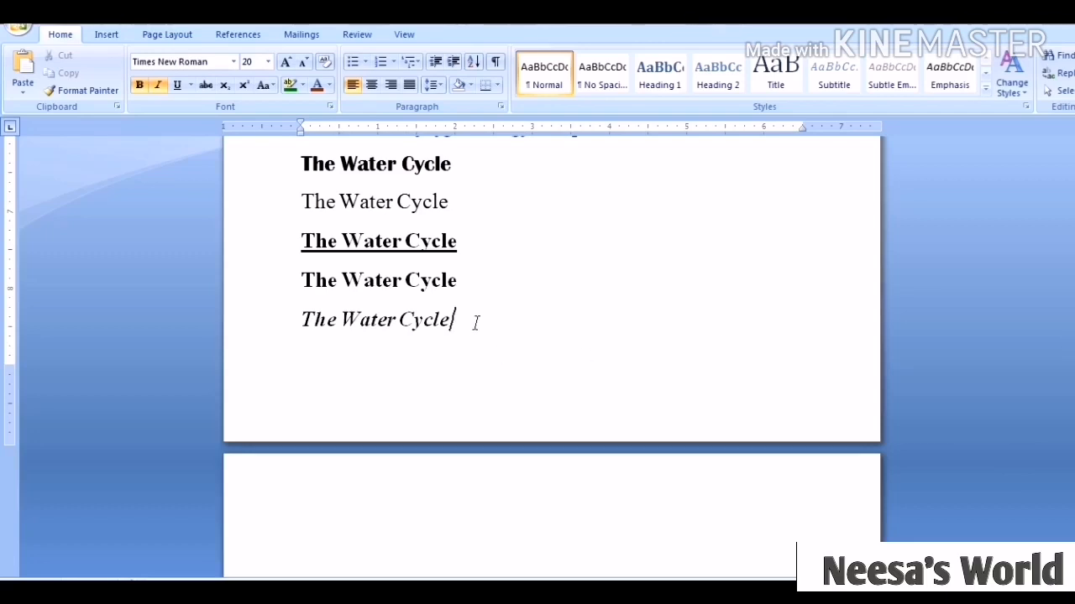
Copy the italic "The Water Cycle" line and paste it at the start of the next page.
scroll(814, 529, up, 3)
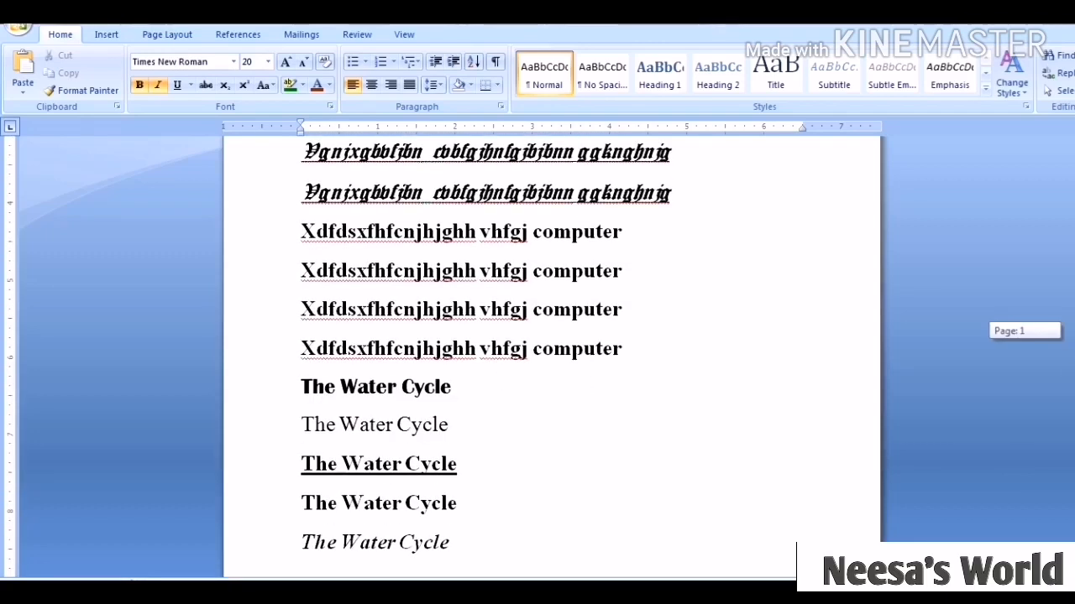
drag(1074, 294, 1074, 332)
drag(458, 239, 305, 240)
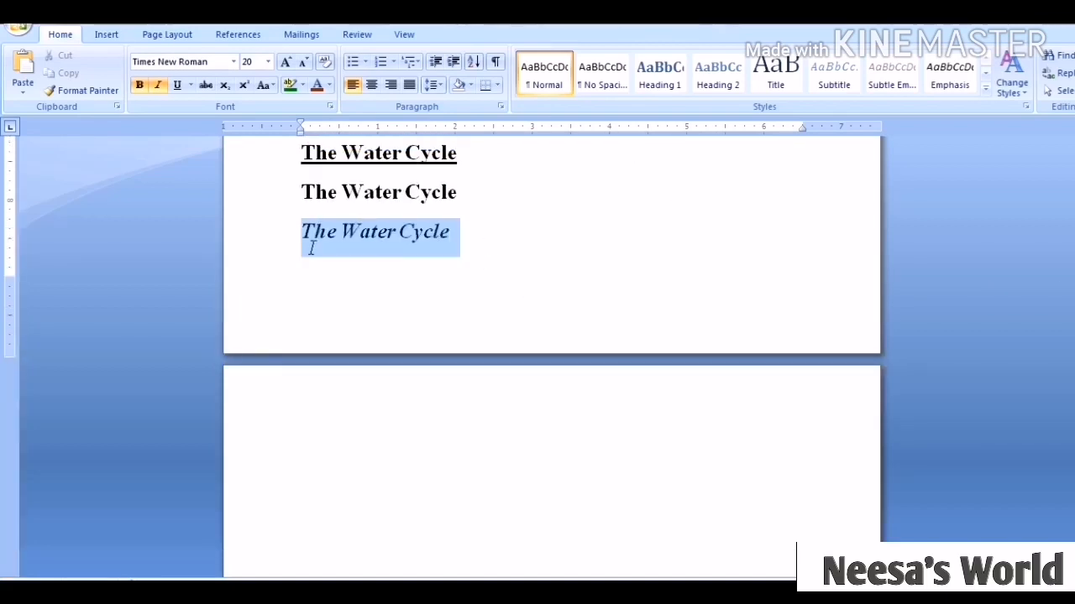
key(ctrl+c)
click(414, 496)
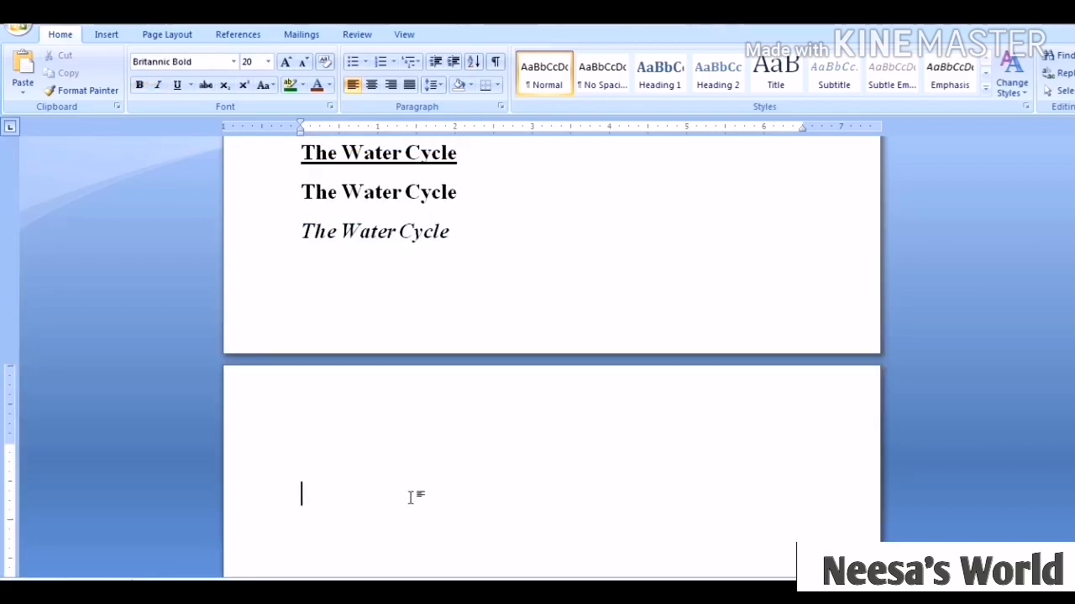
key(ctrl+v)
drag(1073, 348, 1074, 412)
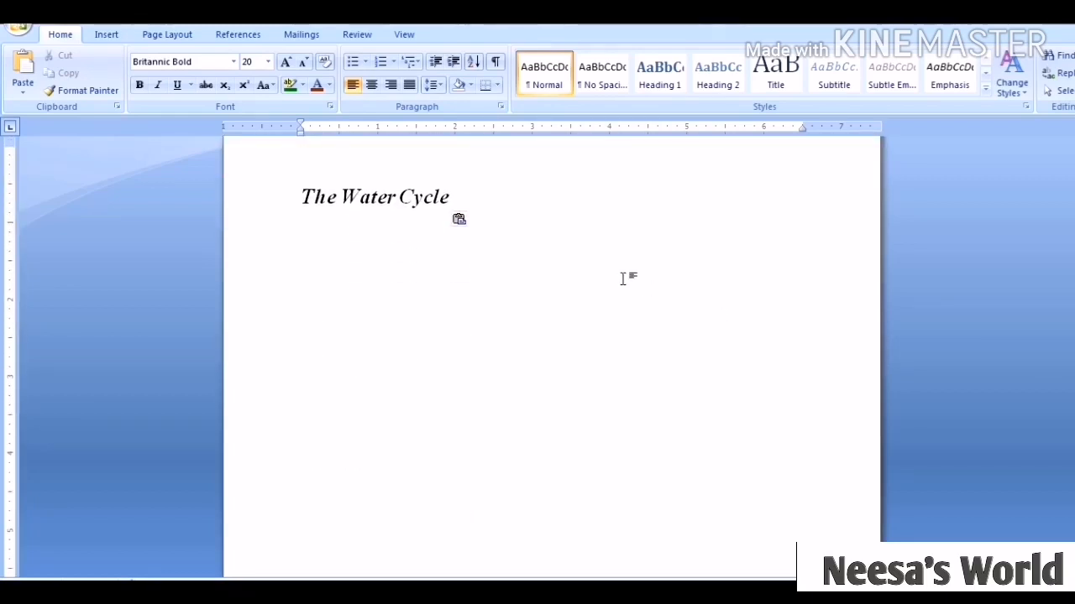
Highlight the pasted italic "The Water Cycle" line in yellow.
drag(496, 201, 302, 200)
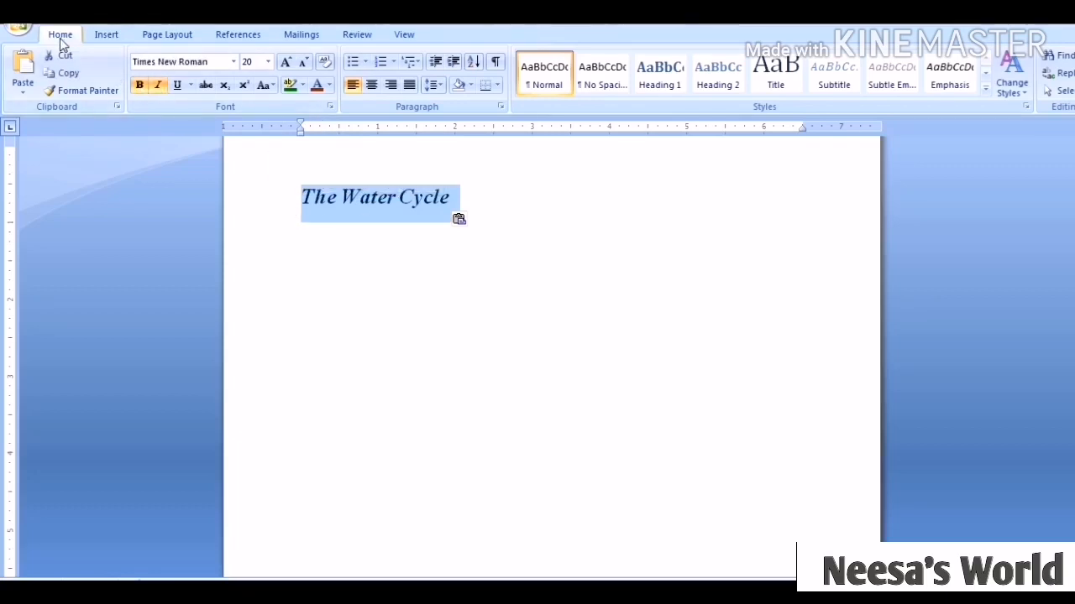
click(301, 88)
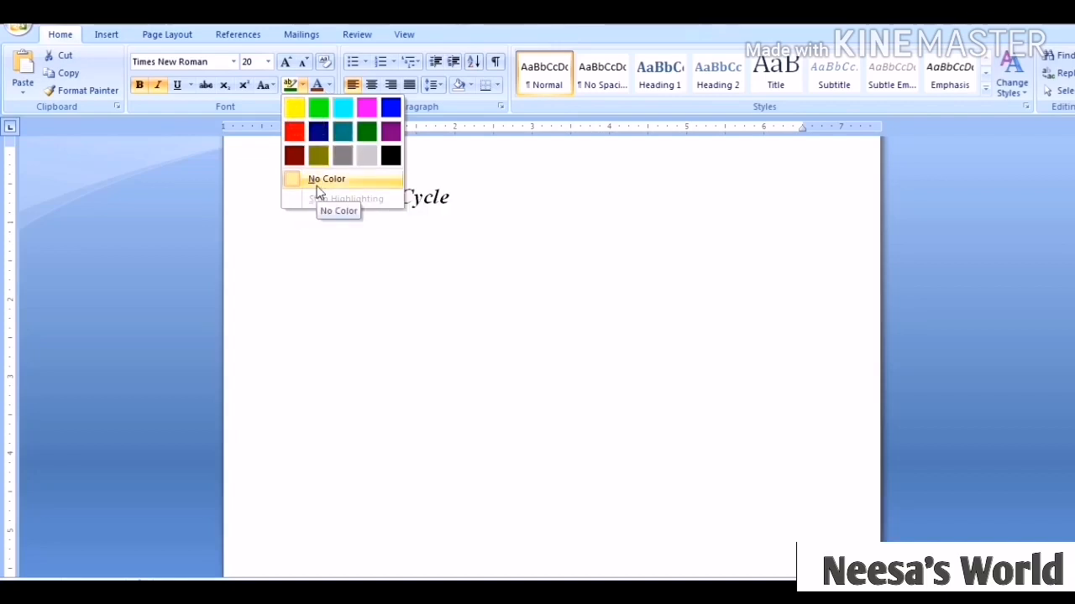
click(294, 109)
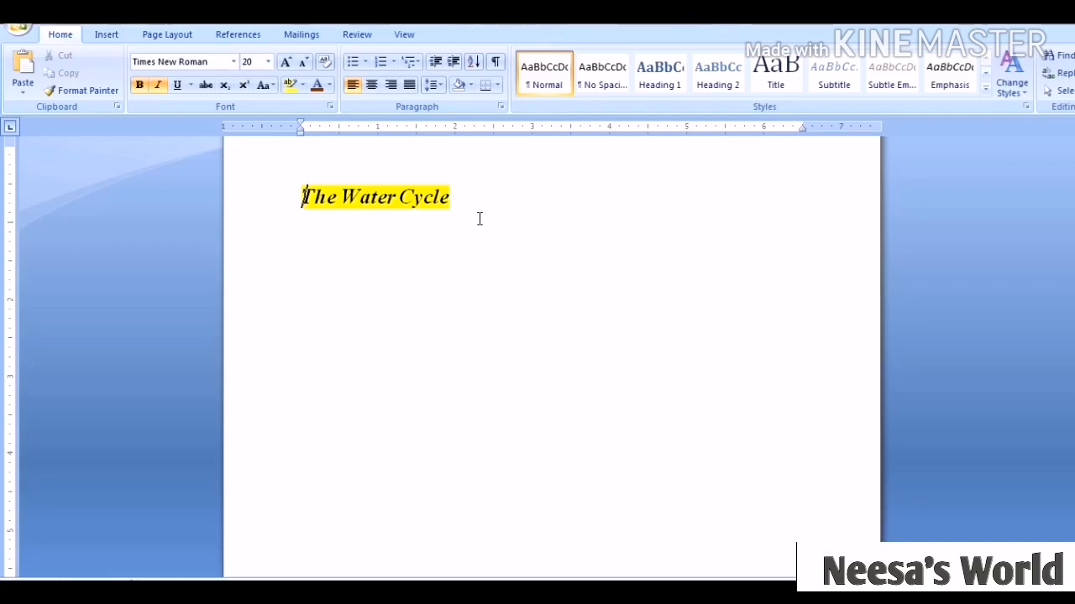
key(Return)
click(386, 206)
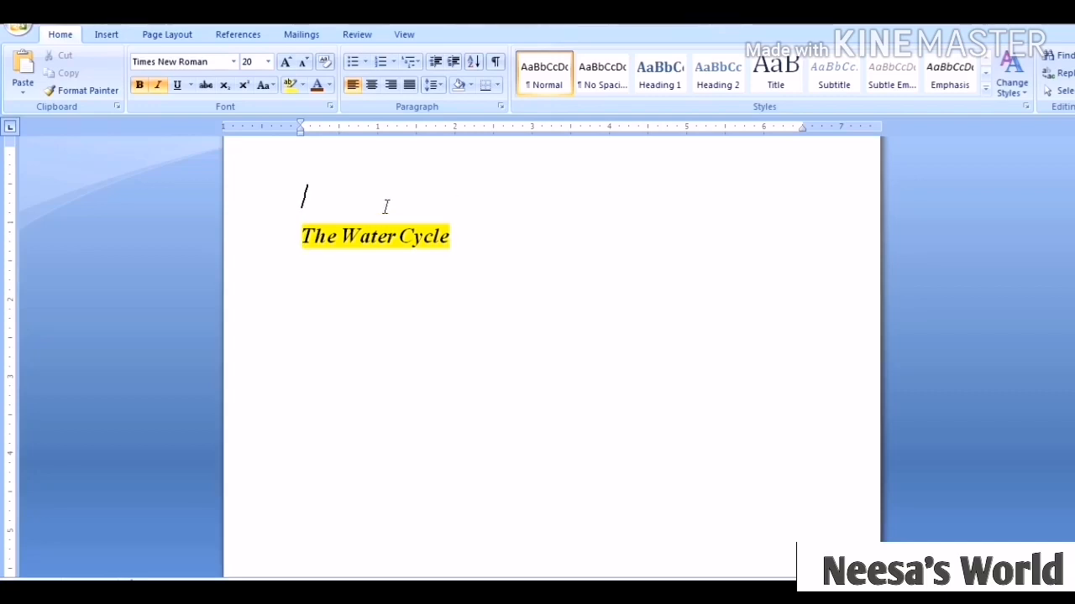
scroll(391, 218, down, 1)
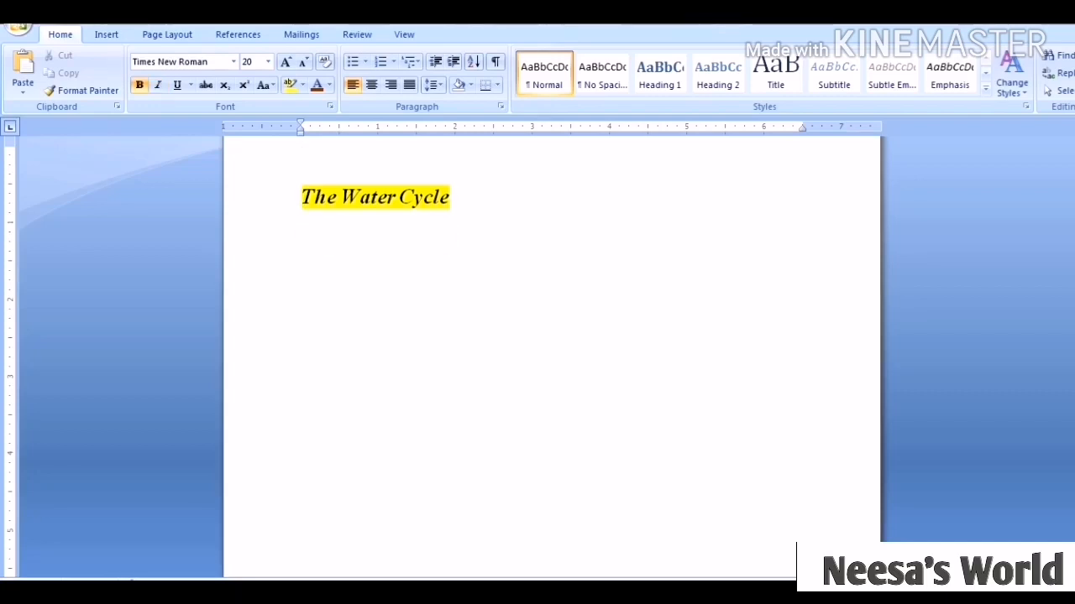
Copy the first Old English Text MT line of the document and paste it below the highlighted "The Water Cycle" line.
click(538, 242)
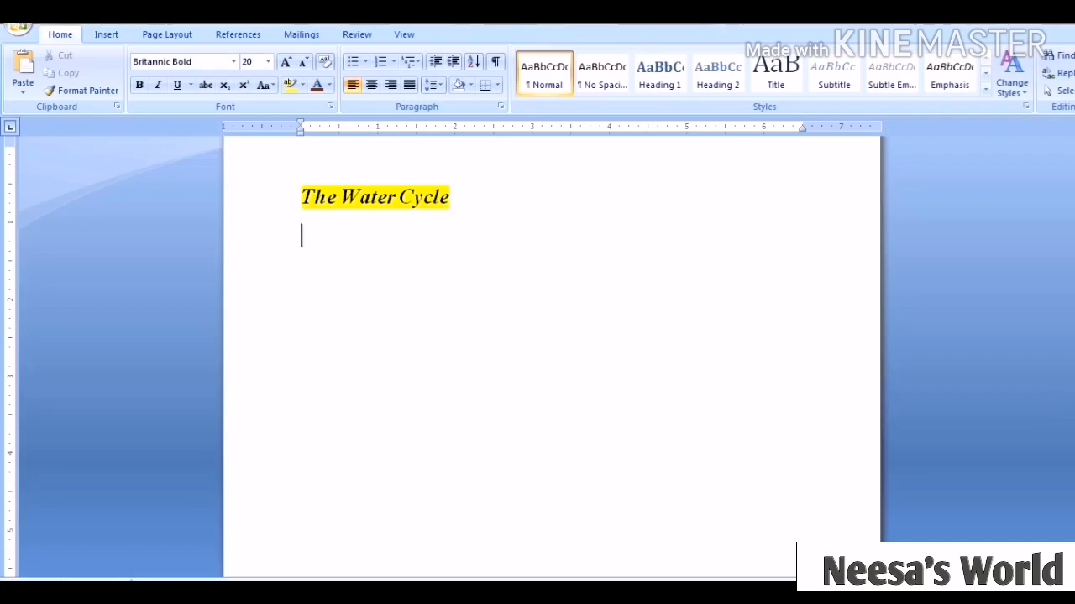
drag(1074, 430, 1074, 313)
drag(1072, 287, 1072, 261)
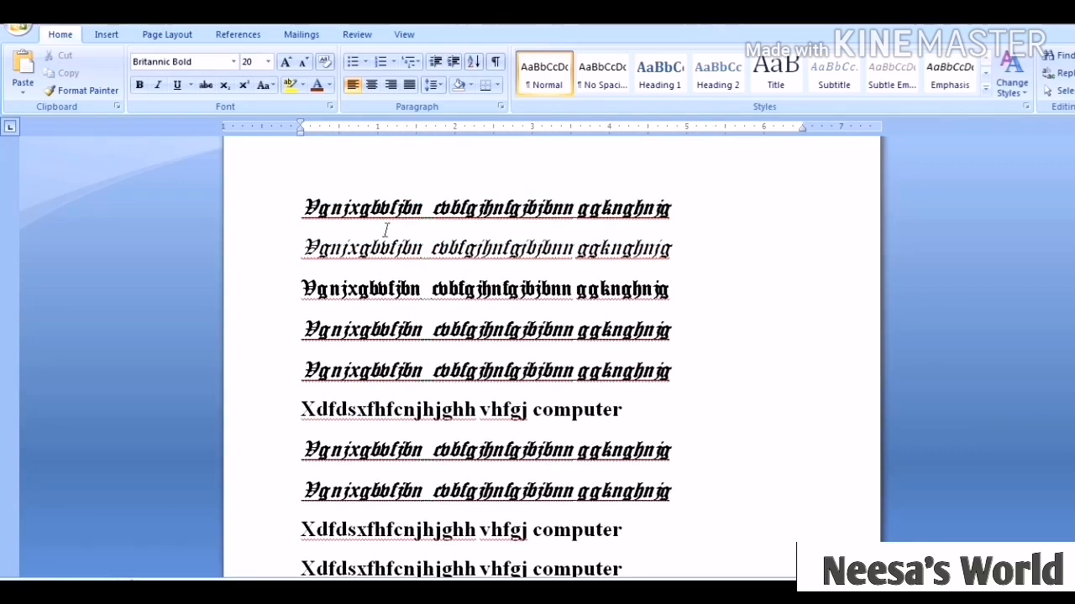
drag(303, 207, 708, 229)
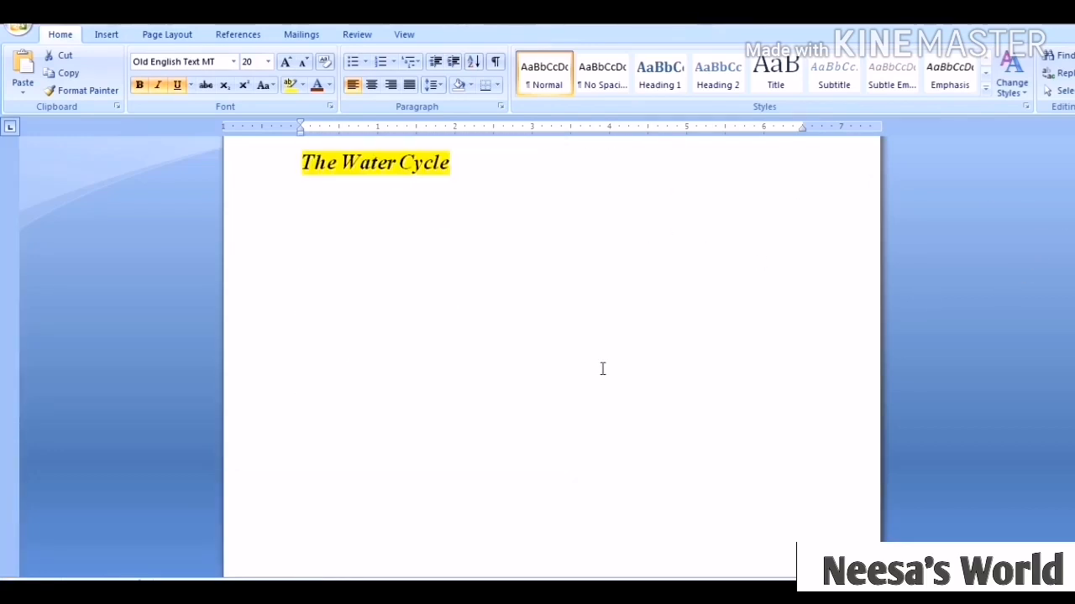
key(ctrl+v)
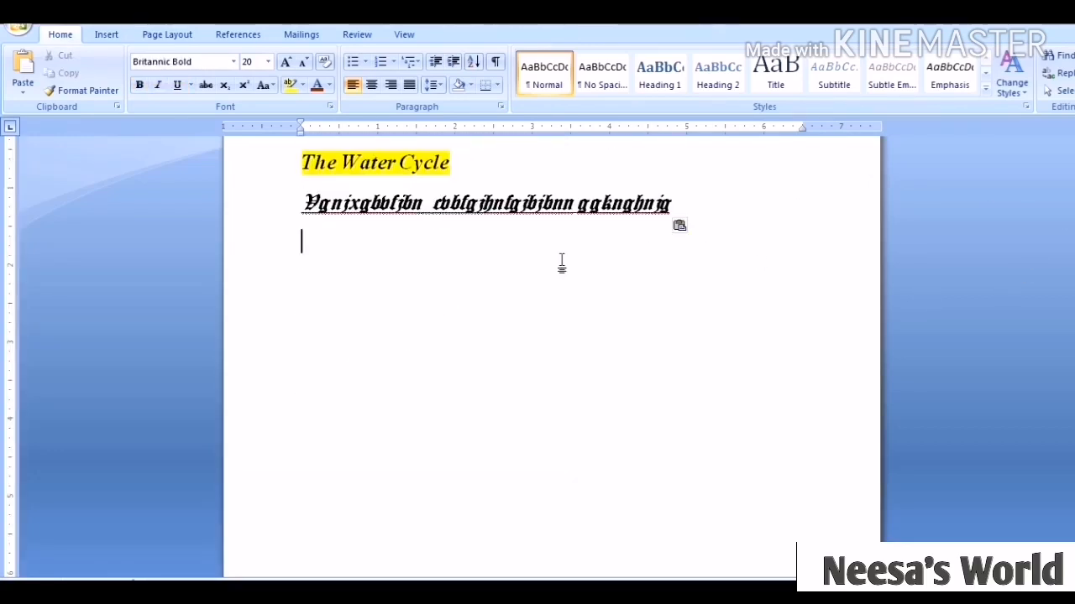
Paste repeated copies of the Old English line directly after the first copy to build a multi-line paragraph.
key(BackSpace)
key(ctrl+v)
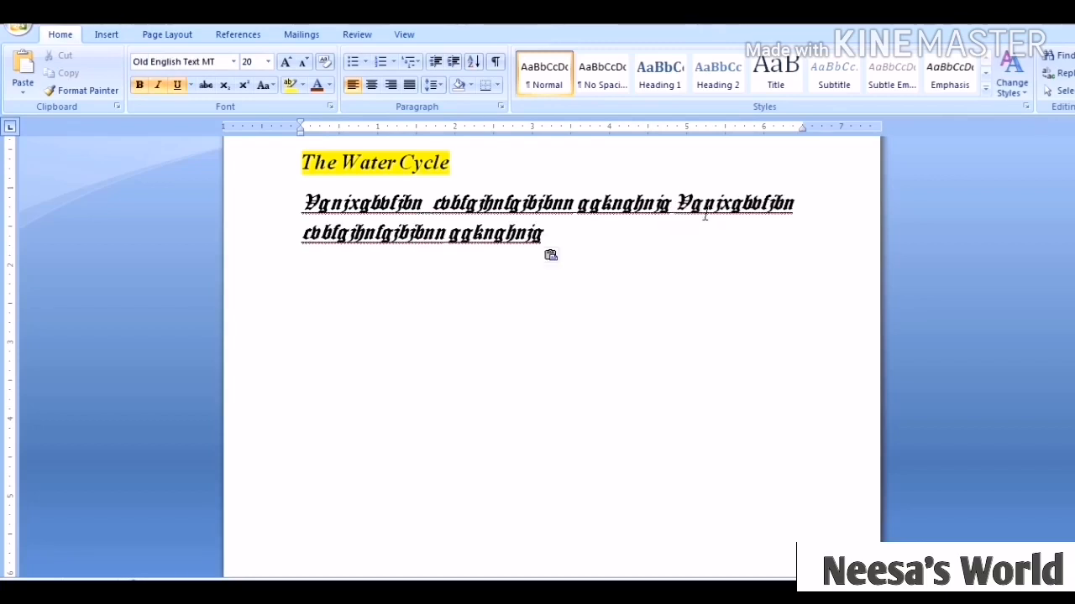
click(603, 241)
key(ctrl+v)
click(685, 244)
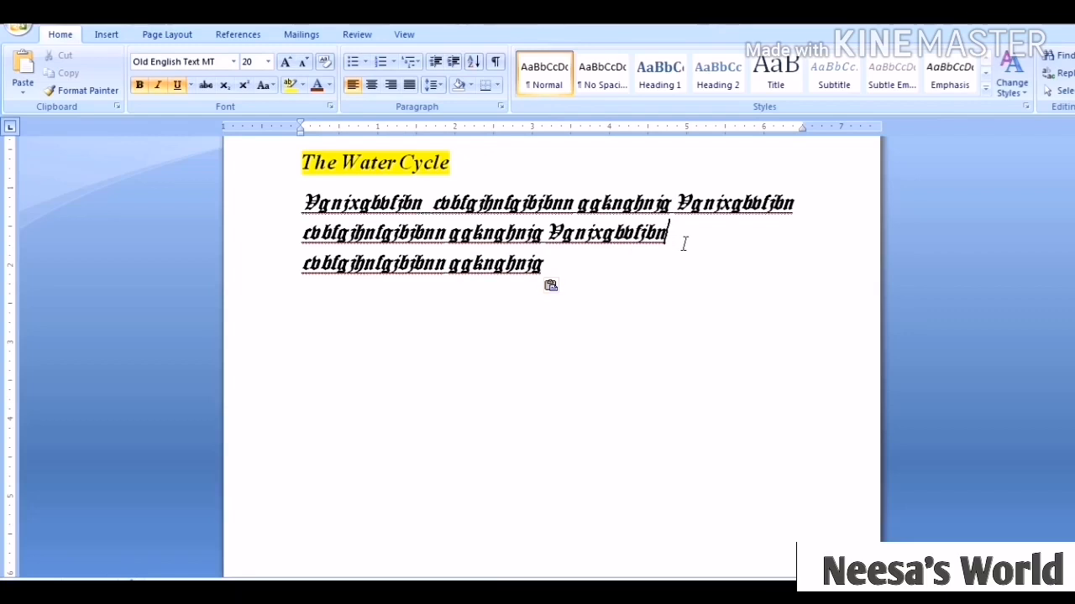
key(ctrl+v)
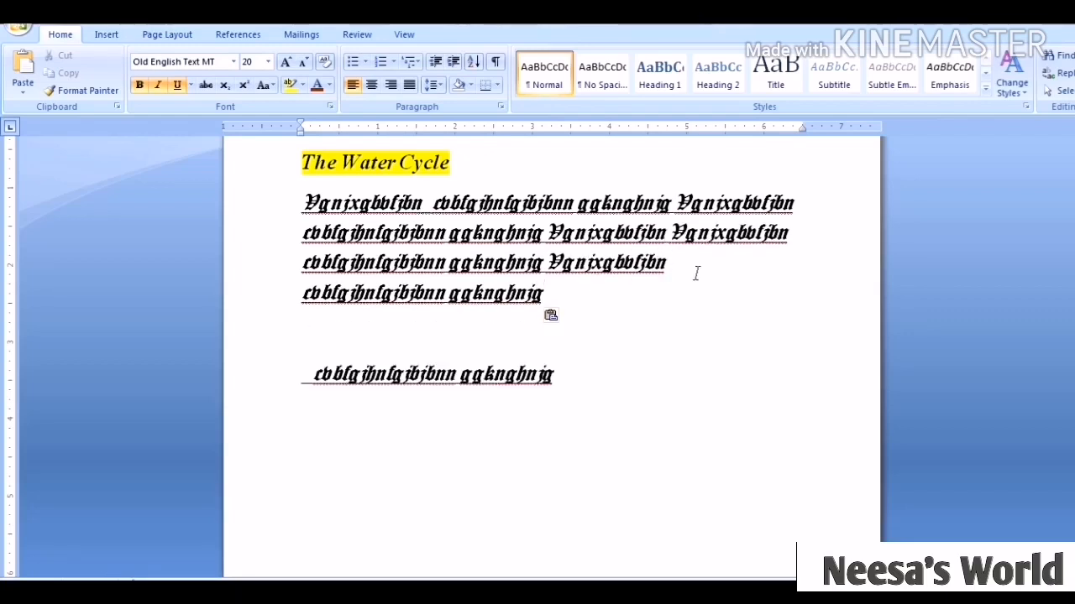
key(ctrl+v)
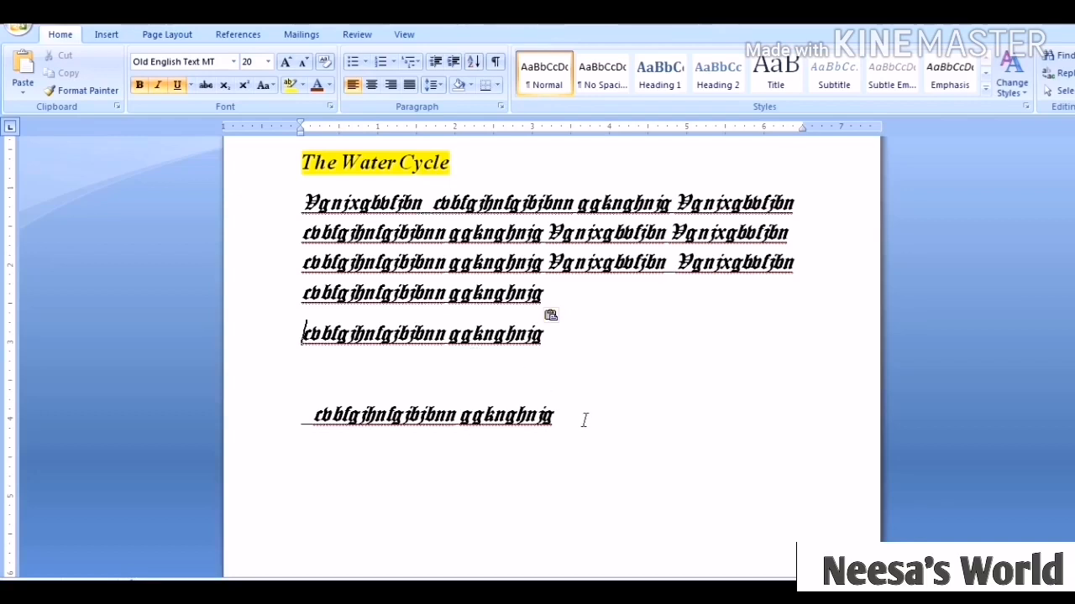
Delete the stray text and empty lines below the four-line Old English paragraph.
drag(583, 420, 306, 350)
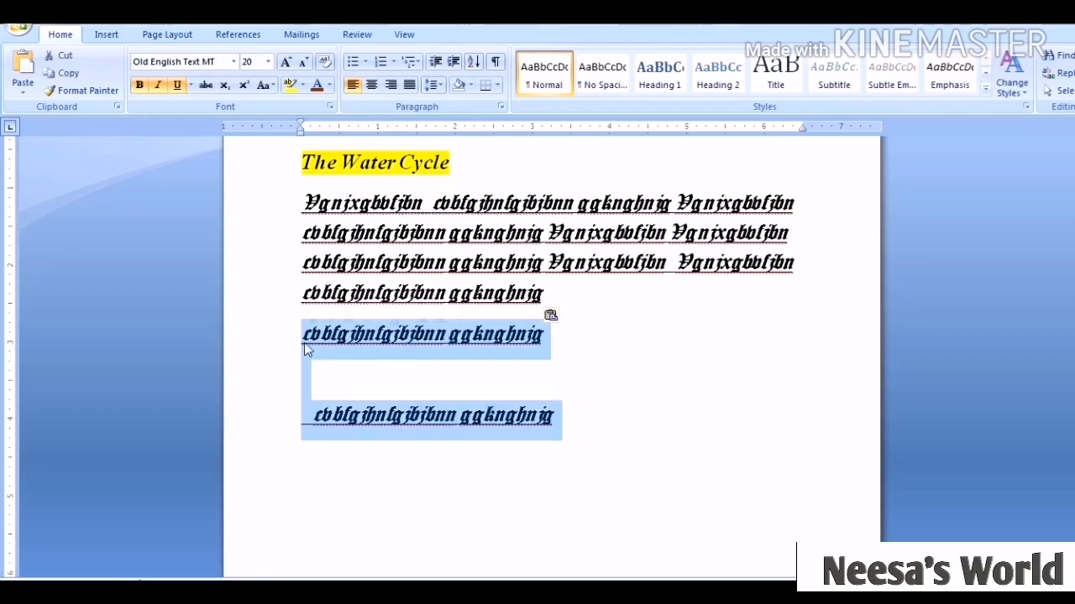
key(BackSpace)
key(BackSpace)
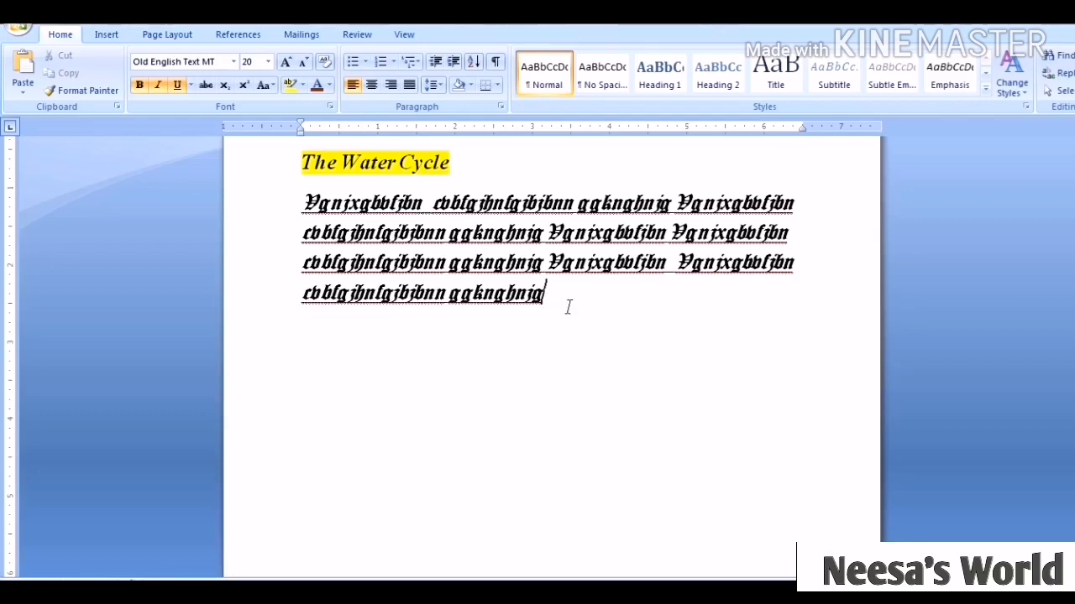
Append another copy of the Old English line to the paragraph and trim its first word so it fits on the fourth line.
key(ctrl+v)
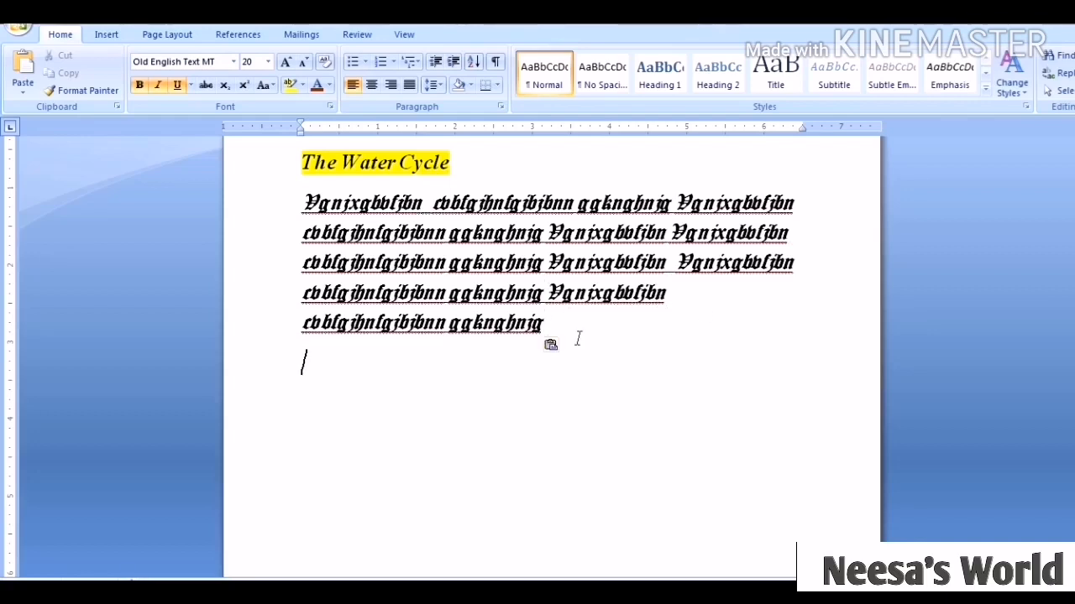
click(316, 336)
key(BackSpace)
key(BackSpace)
key(BackSpace)
key(BackSpace)
key(BackSpace)
key(BackSpace)
key(BackSpace)
key(BackSpace)
key(BackSpace)
key(BackSpace)
key(BackSpace)
key(BackSpace)
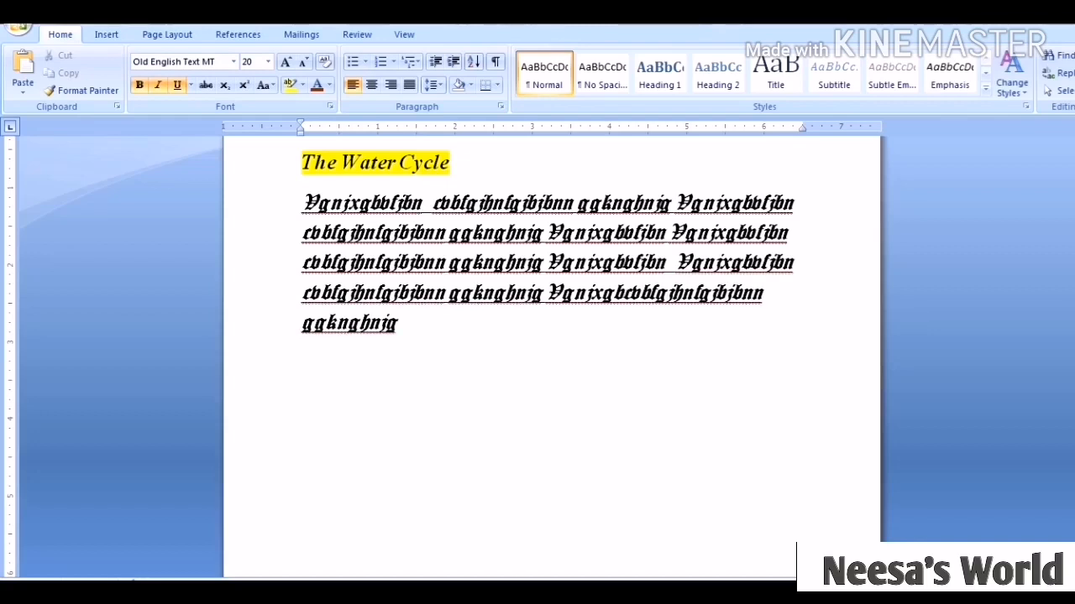
key(BackSpace)
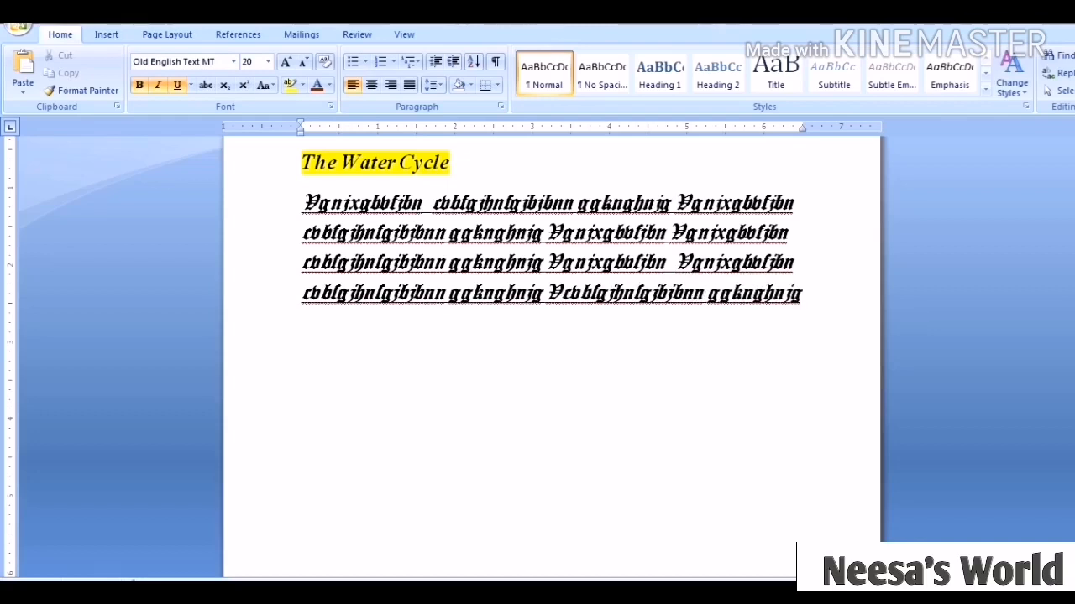
Copy the whole four-line Old English paragraph and paste it twice below the original.
drag(303, 201, 844, 314)
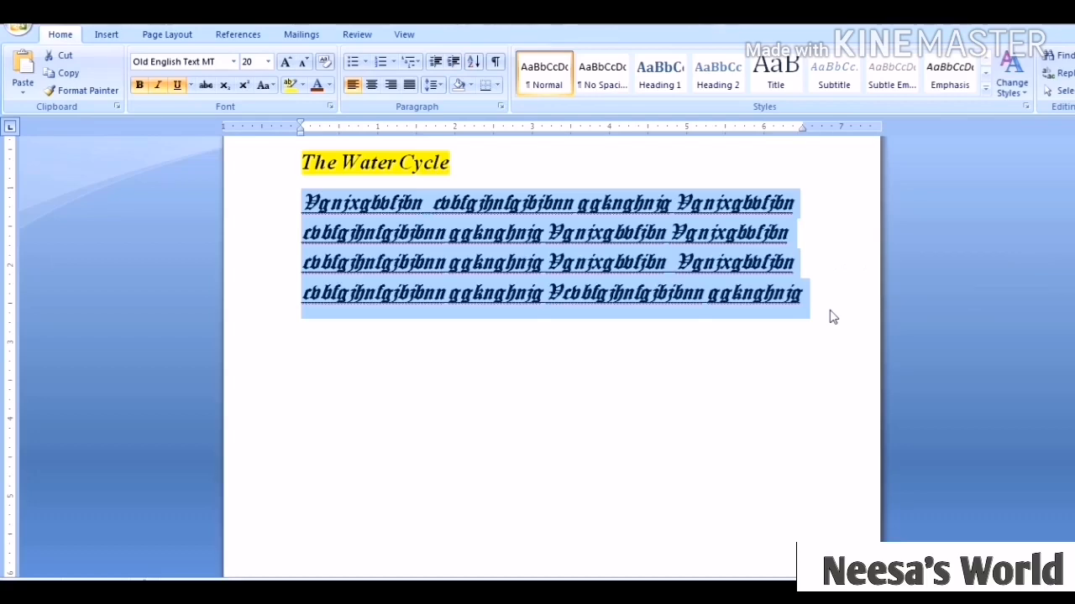
click(403, 341)
key(ctrl+v)
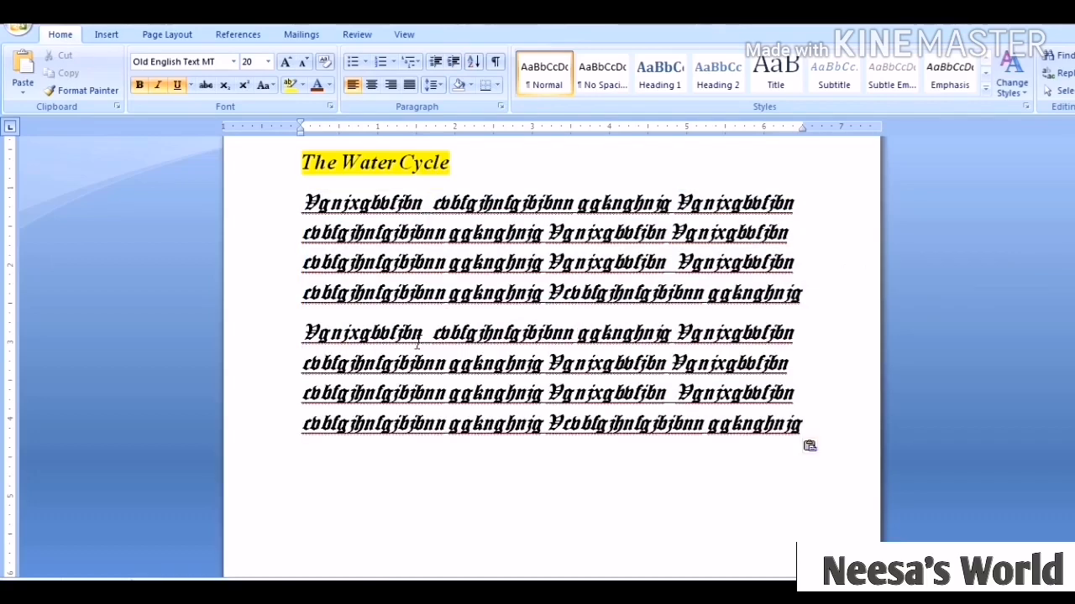
key(ctrl+v)
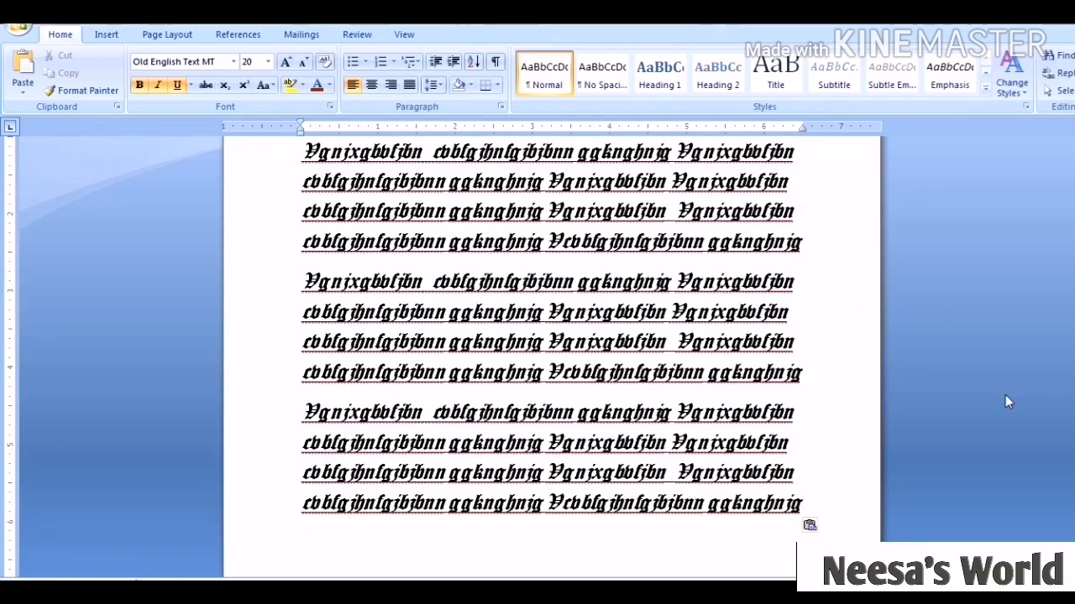
Justify the first four-line paragraph below the highlighted "The Water Cycle" line.
mouse_move(1074, 437)
mouse_down()
mouse_move(1074, 378)
mouse_move(1074, 423)
mouse_up()
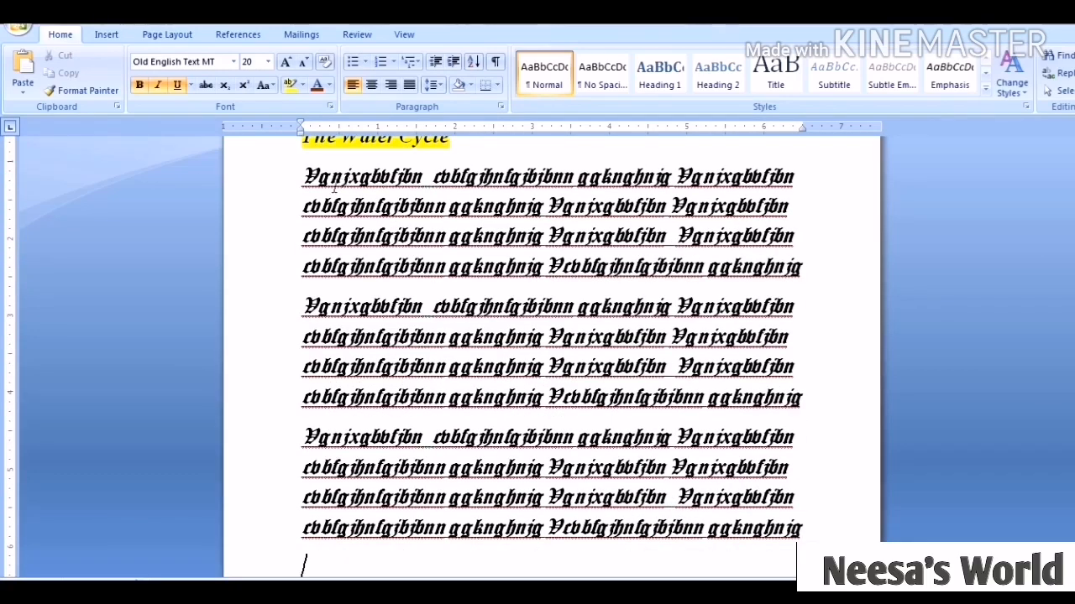
drag(320, 186, 446, 207)
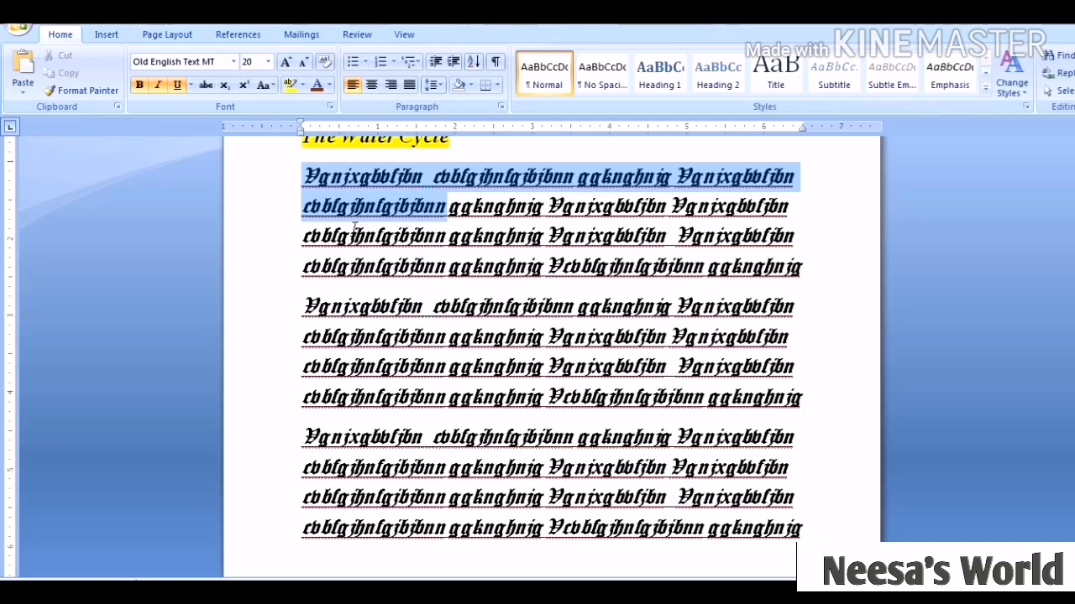
drag(356, 226, 818, 279)
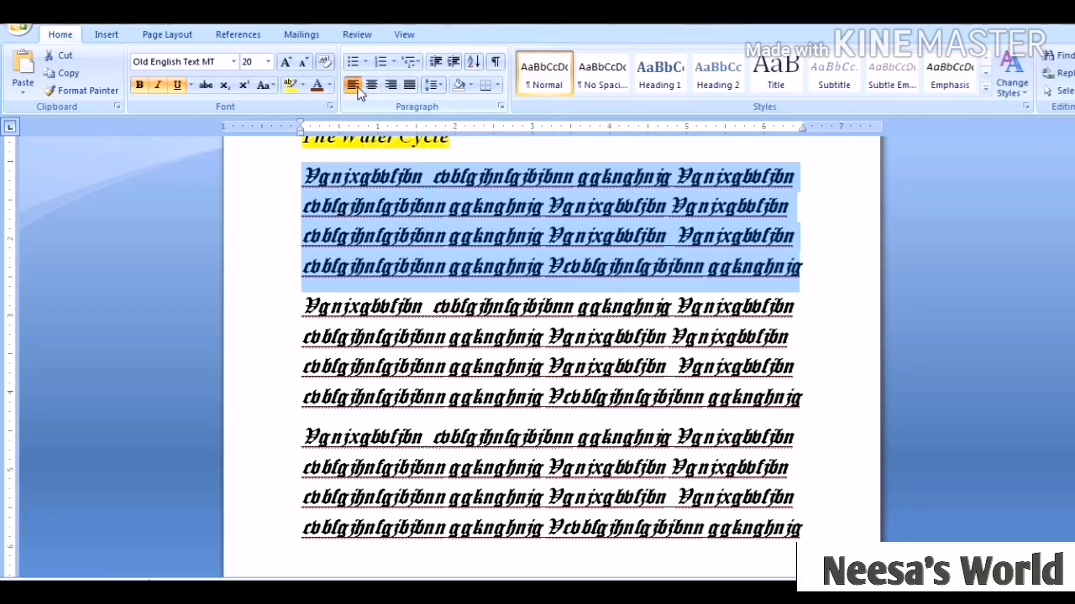
click(410, 85)
Apply center alignment to the second paragraph and right alignment to the third paragraph.
drag(321, 313, 761, 380)
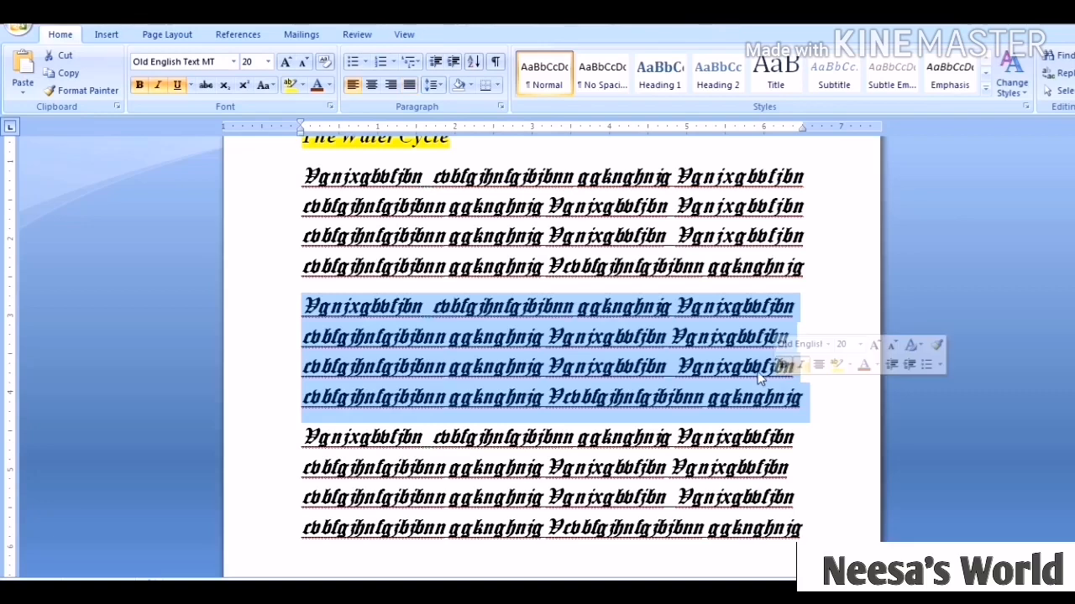
click(370, 89)
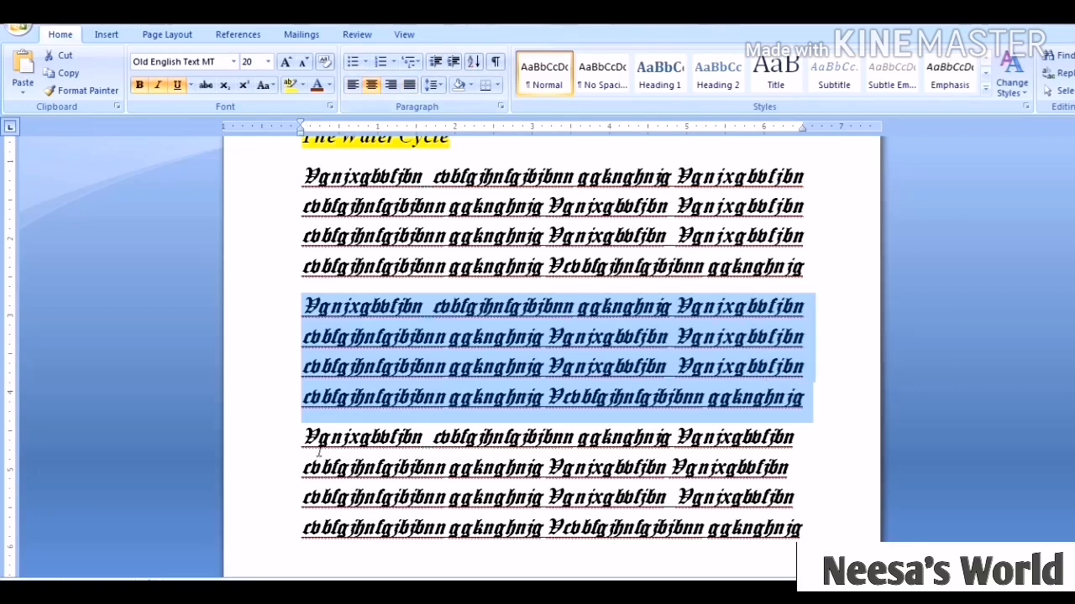
drag(304, 436, 784, 562)
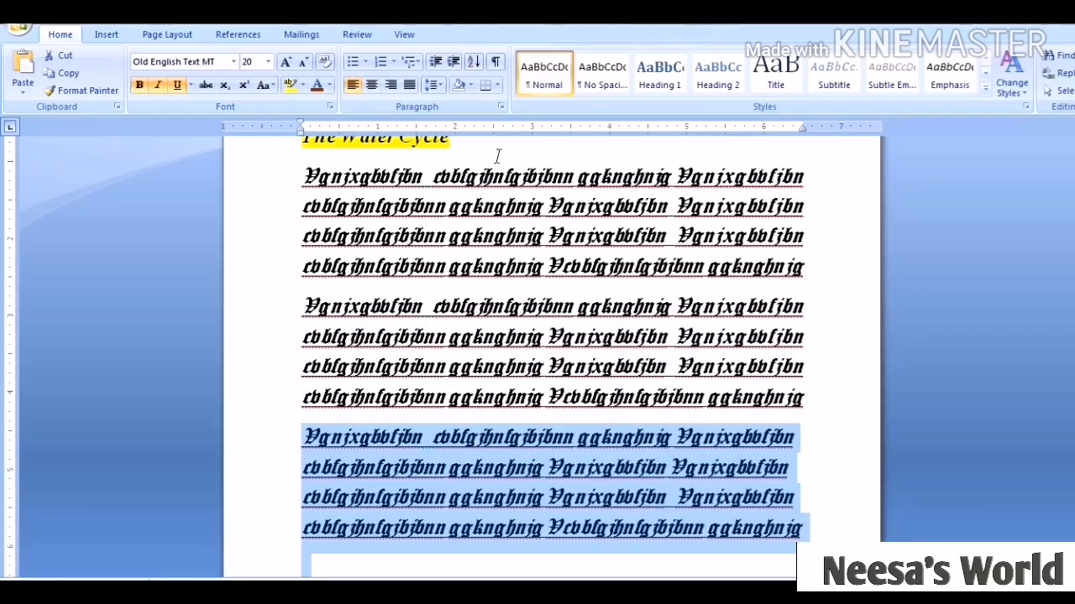
click(390, 87)
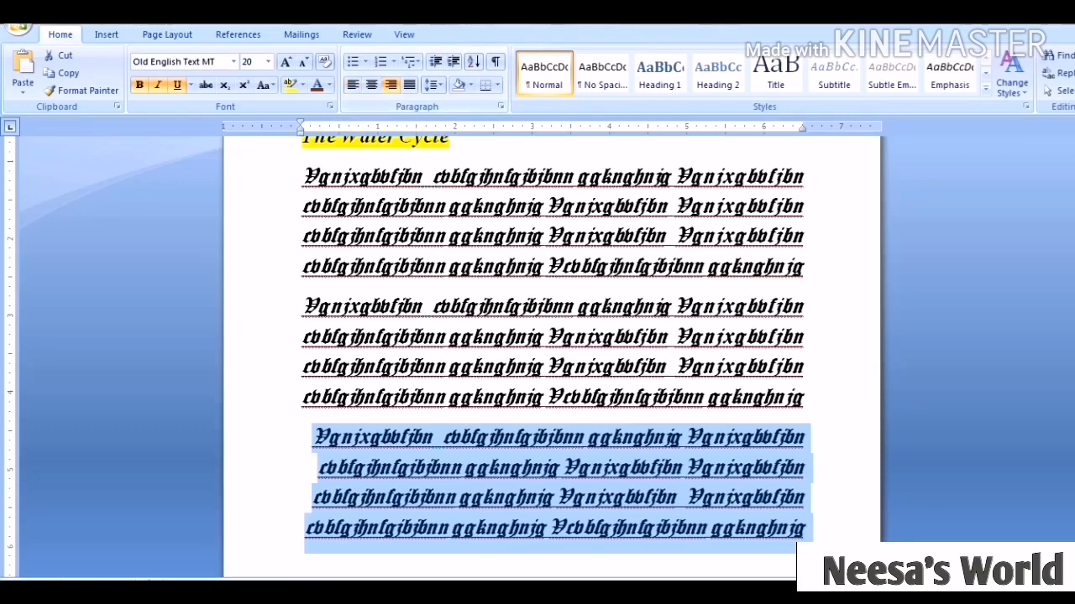
Paste a copy of the right-aligned third paragraph below the original and justify the copy.
drag(1071, 378, 1071, 424)
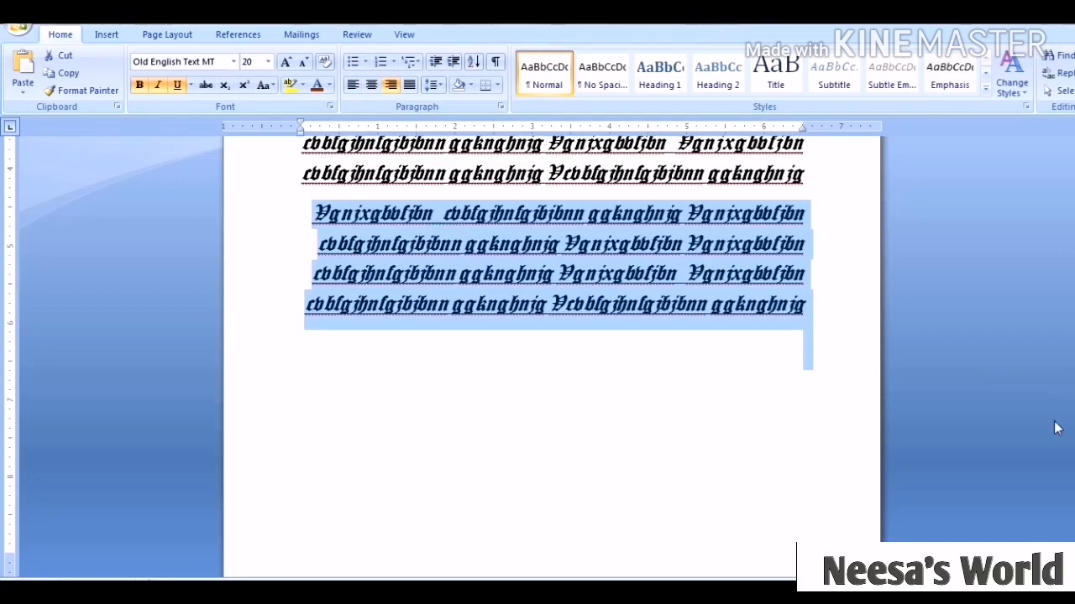
click(480, 323)
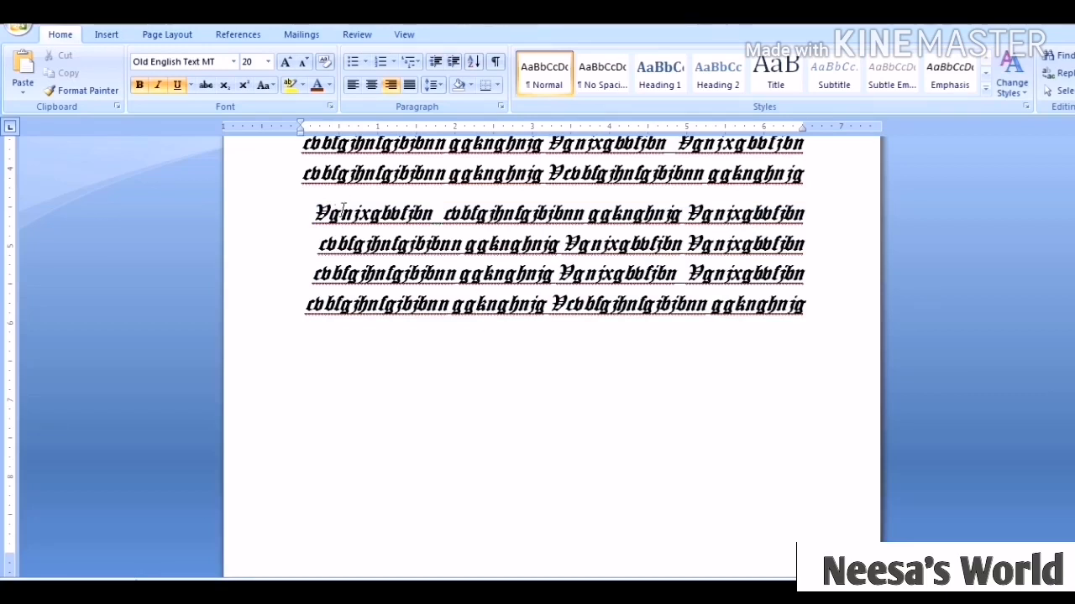
drag(340, 214, 876, 314)
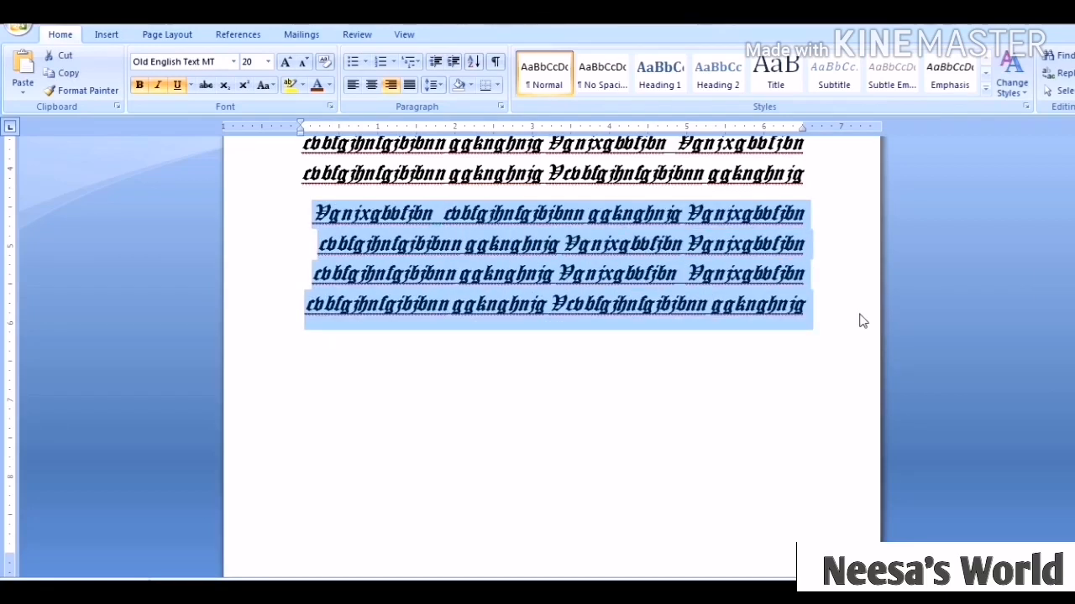
key(ctrl+c)
click(382, 386)
key(ctrl+v)
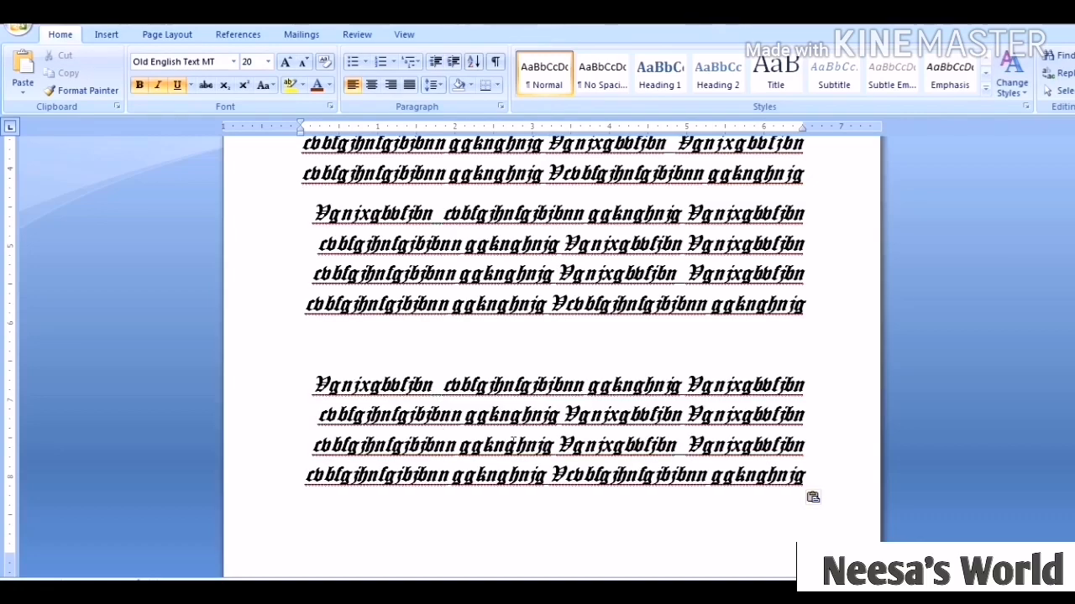
drag(825, 490, 300, 386)
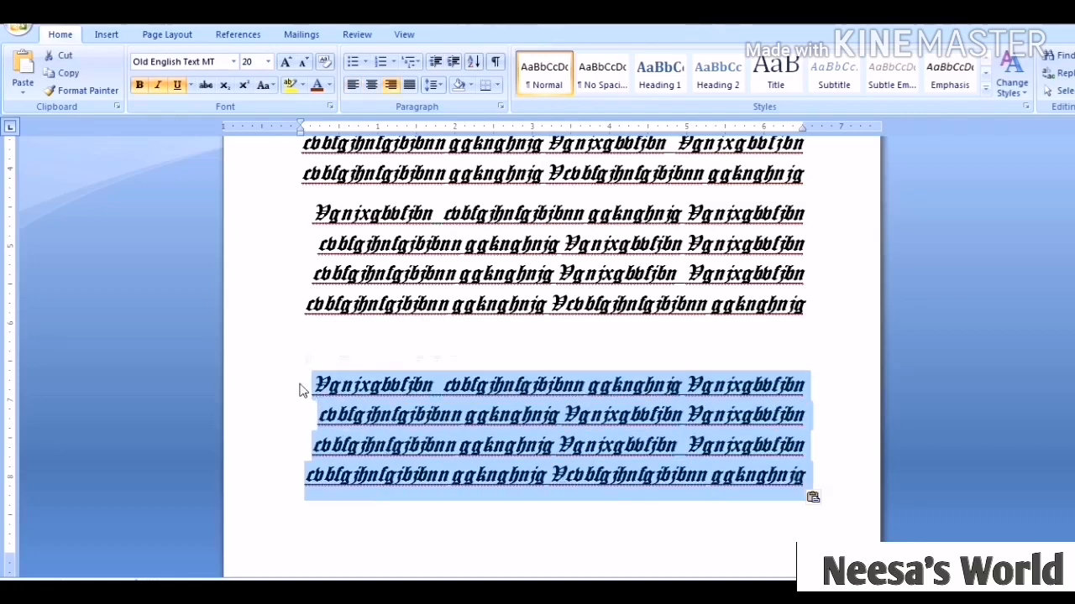
click(409, 85)
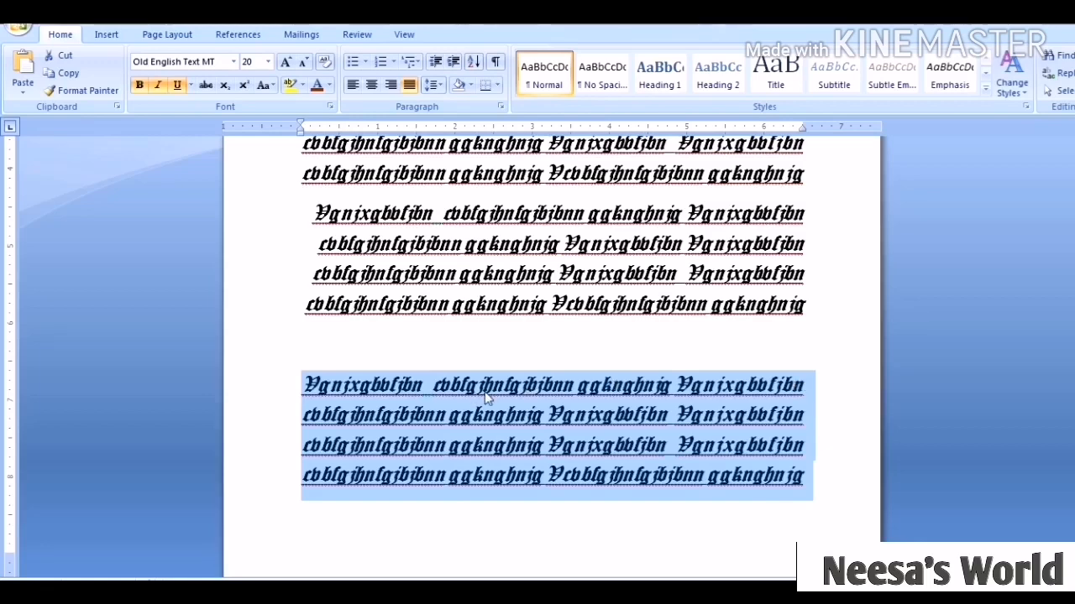
Apply Outside Borders around the first two Old English paragraphs below "The Water Cycle".
drag(1074, 374, 1074, 431)
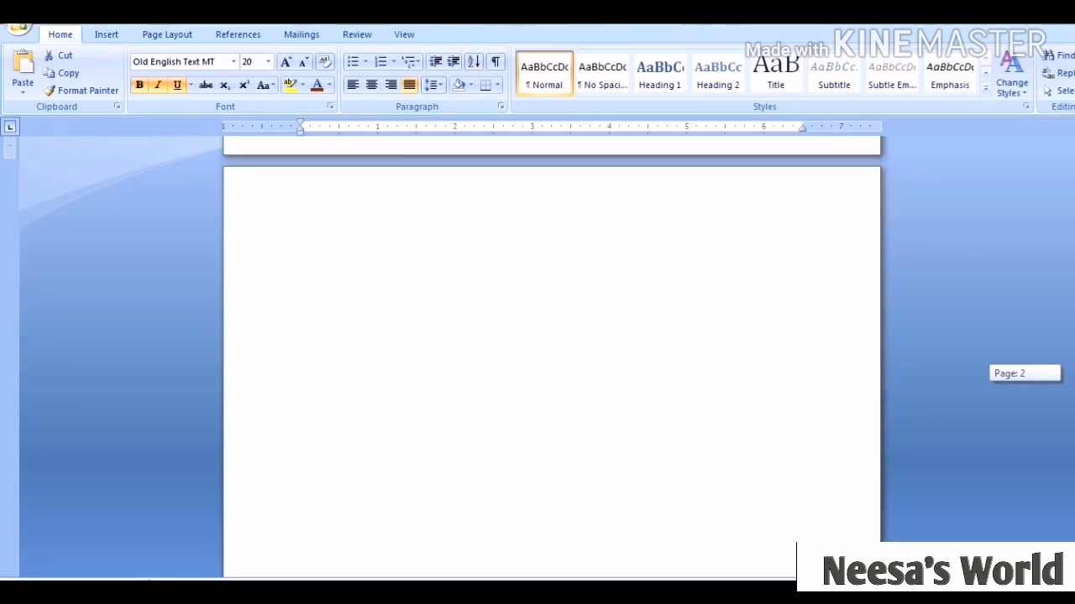
drag(1074, 431, 1074, 346)
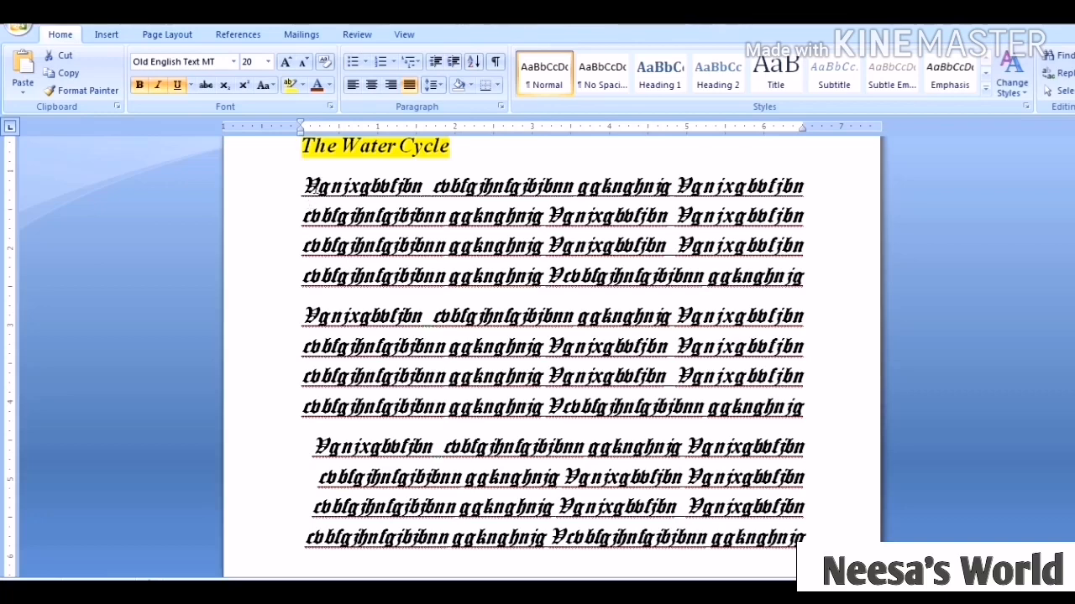
drag(304, 186, 818, 426)
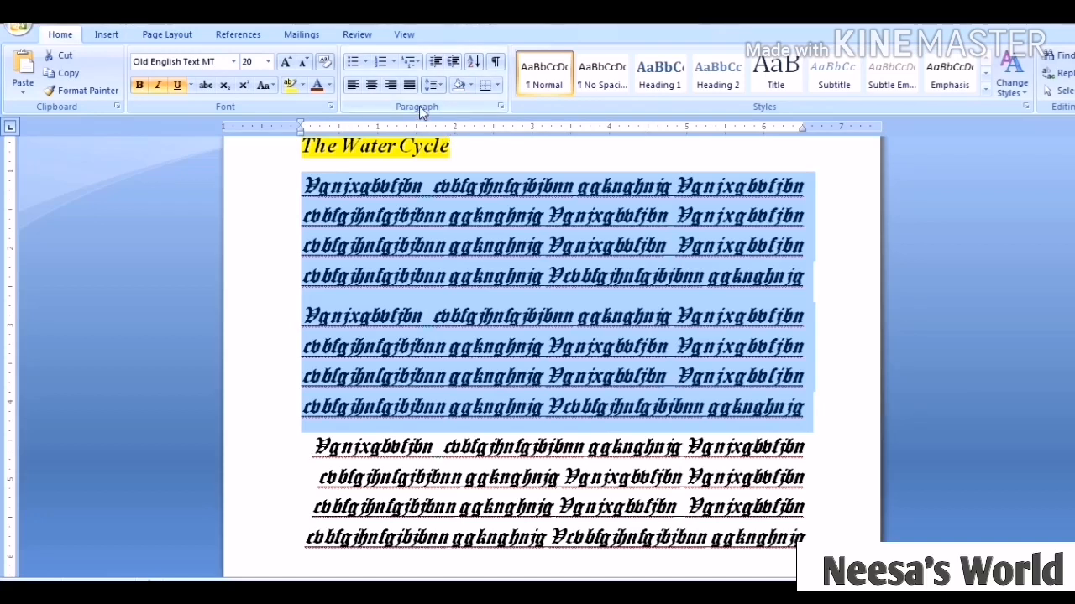
click(496, 87)
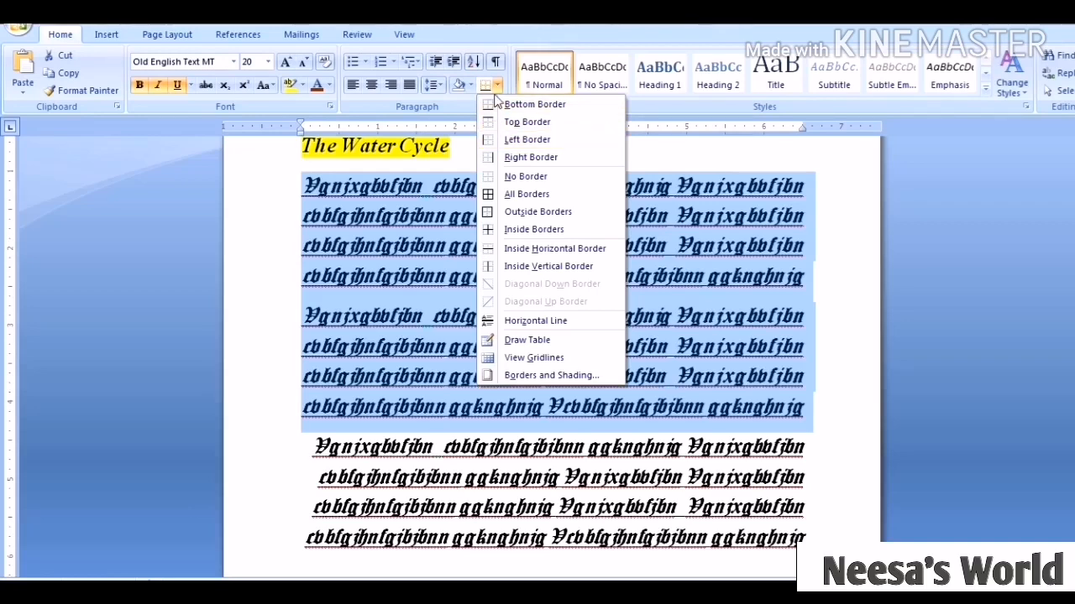
click(501, 216)
click(846, 378)
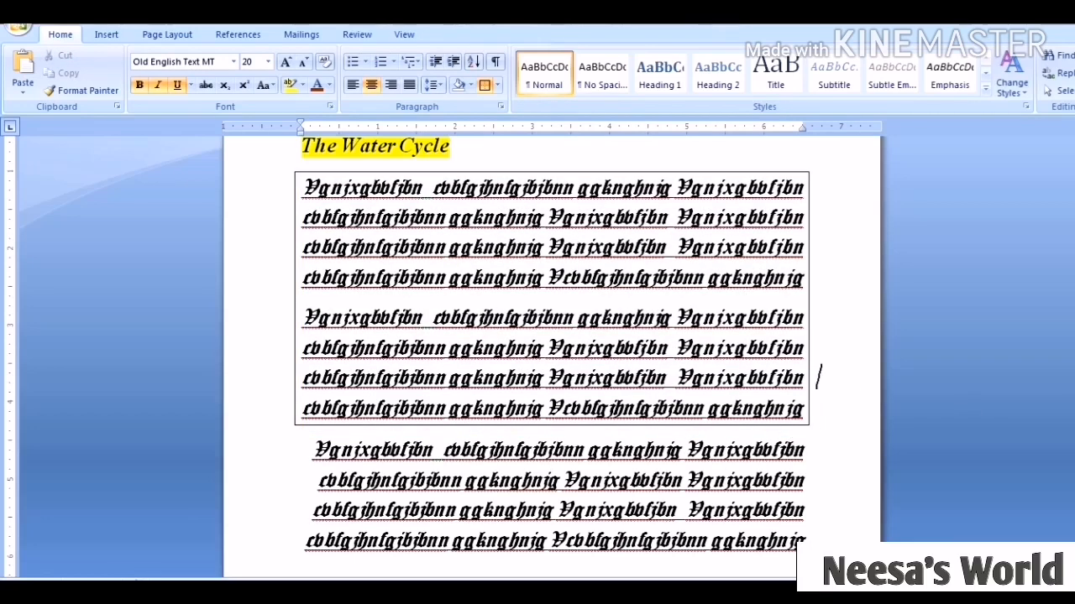
Add a Right Border to the right-aligned third paragraph.
scroll(552, 336, down, 4)
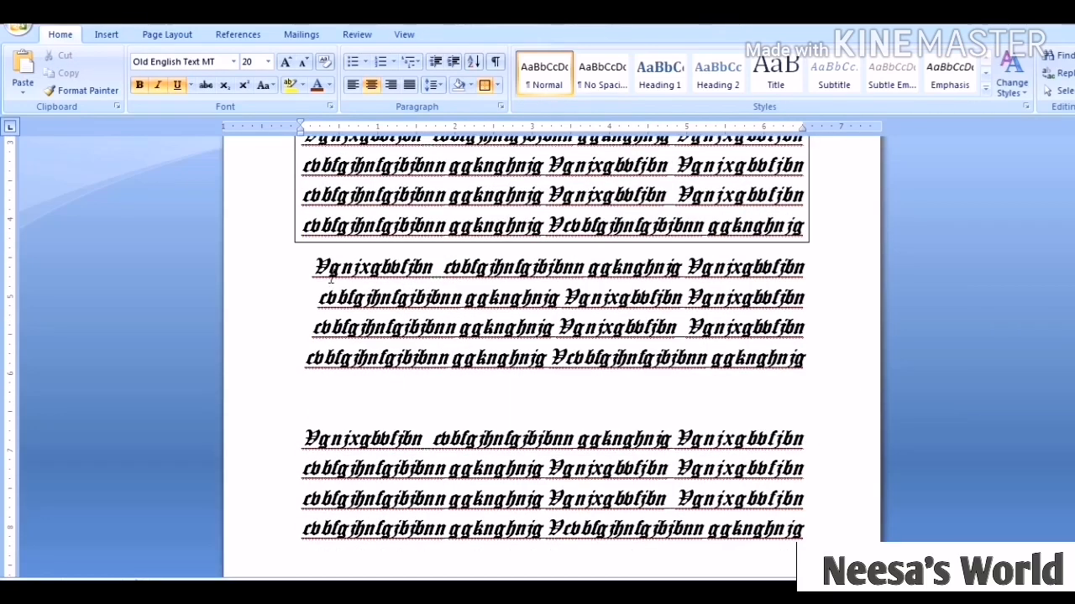
drag(315, 268, 834, 377)
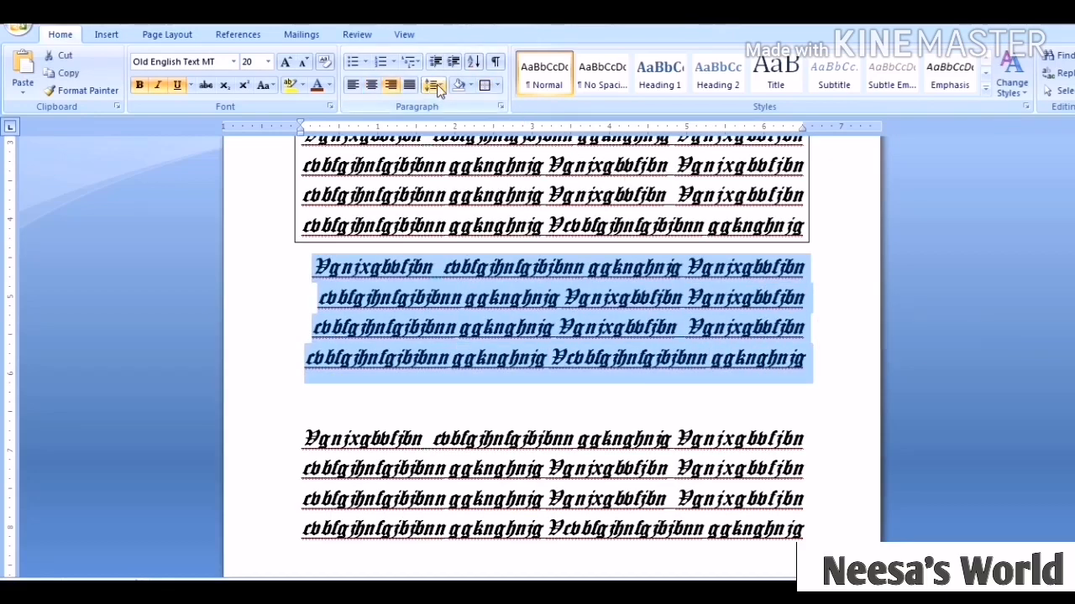
click(497, 86)
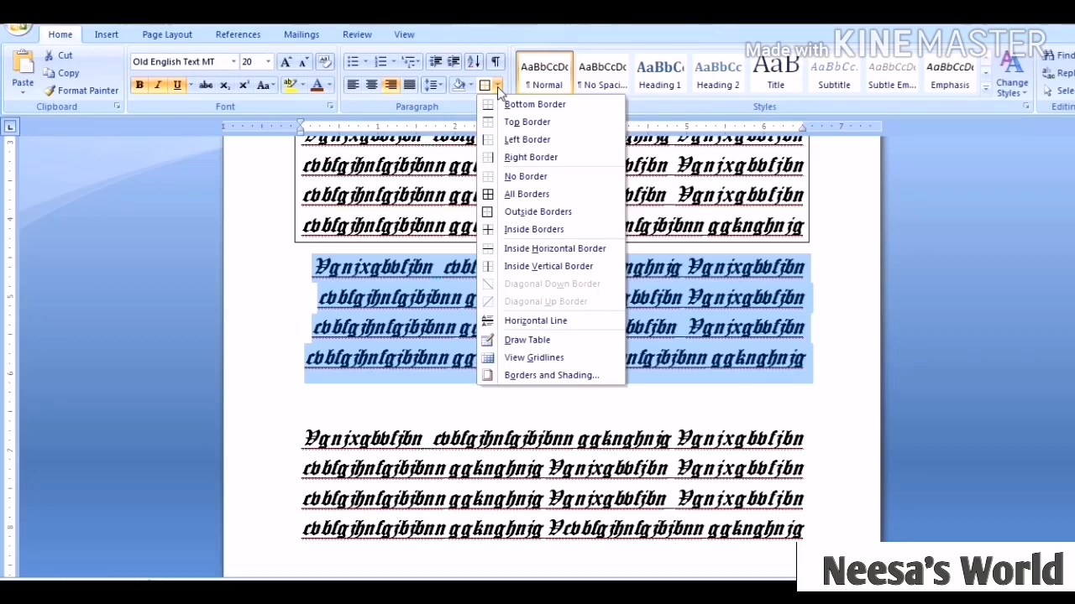
click(508, 158)
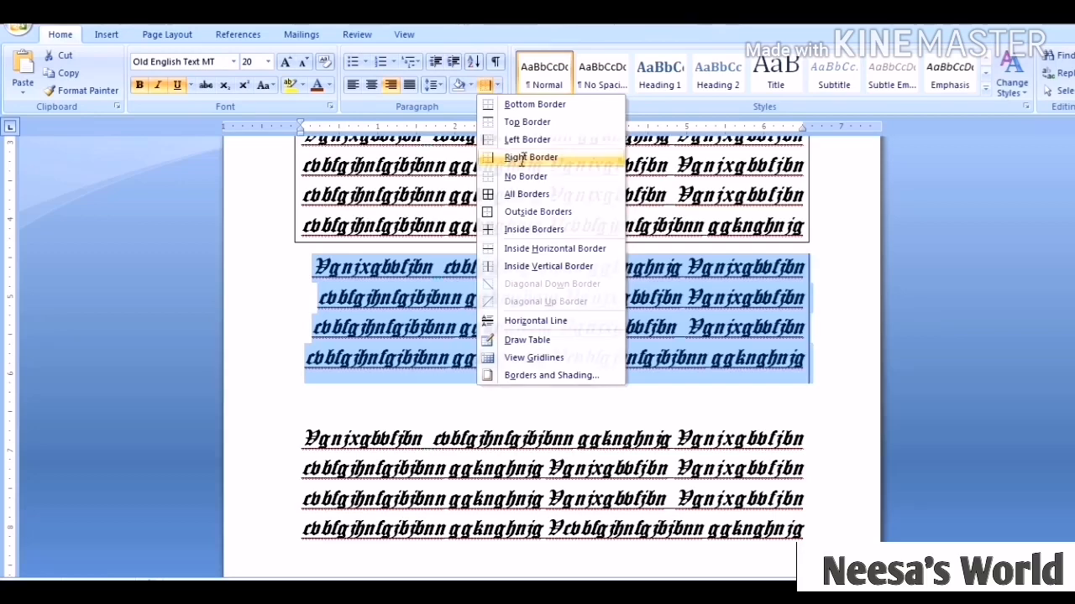
click(695, 409)
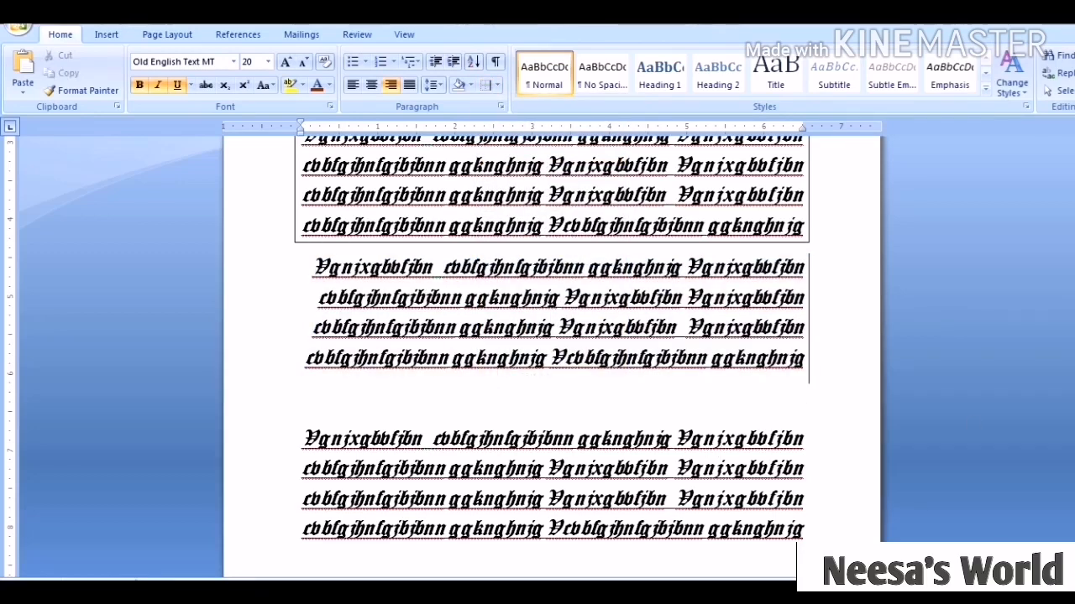
Apply All Borders to the justified last paragraph on the page.
scroll(1031, 372, down, 5)
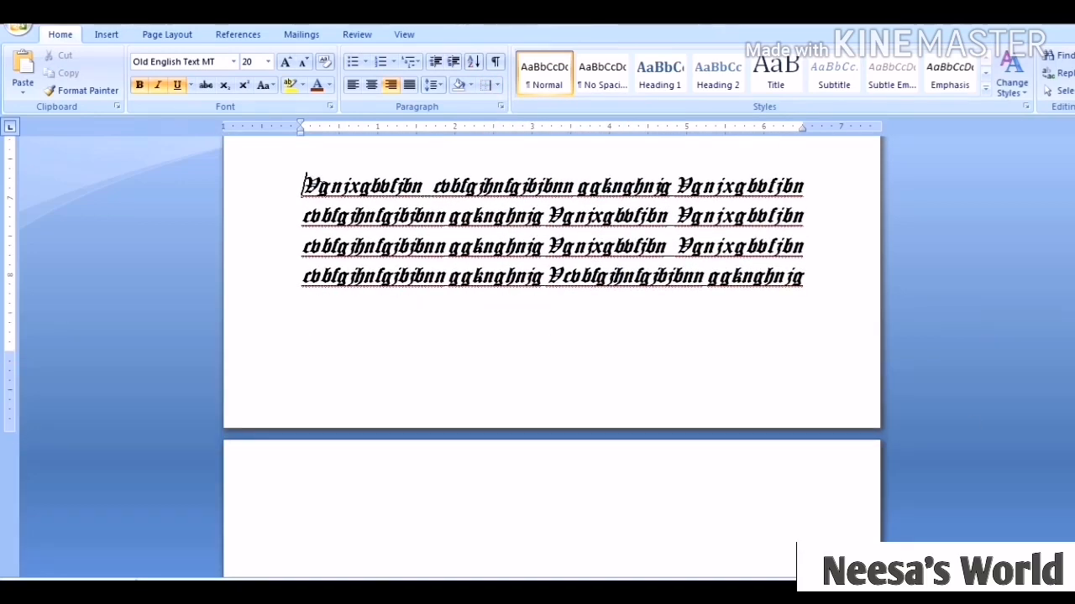
drag(302, 176, 810, 294)
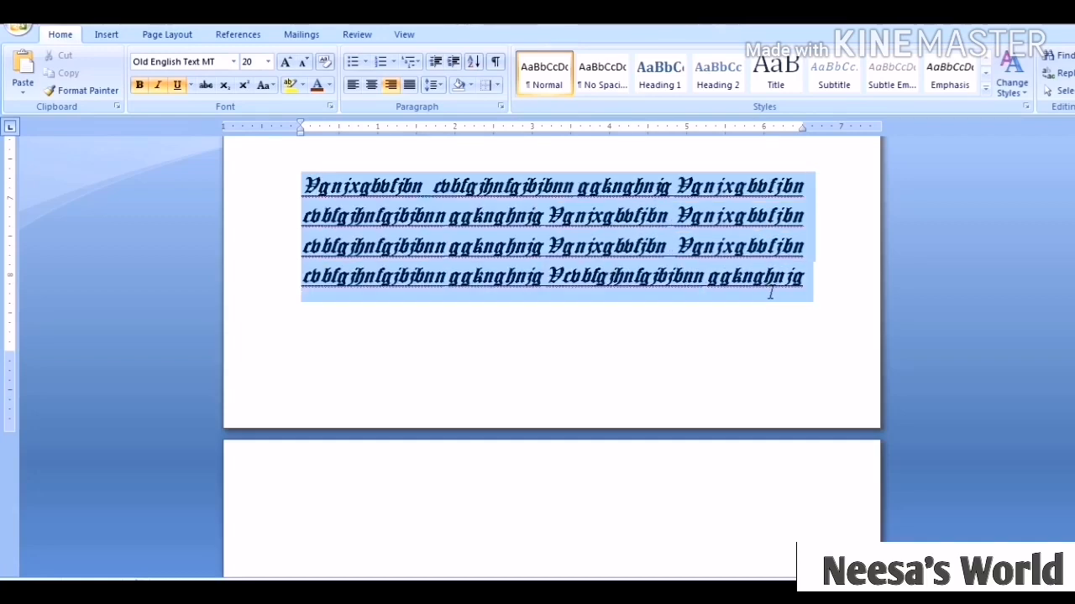
click(496, 84)
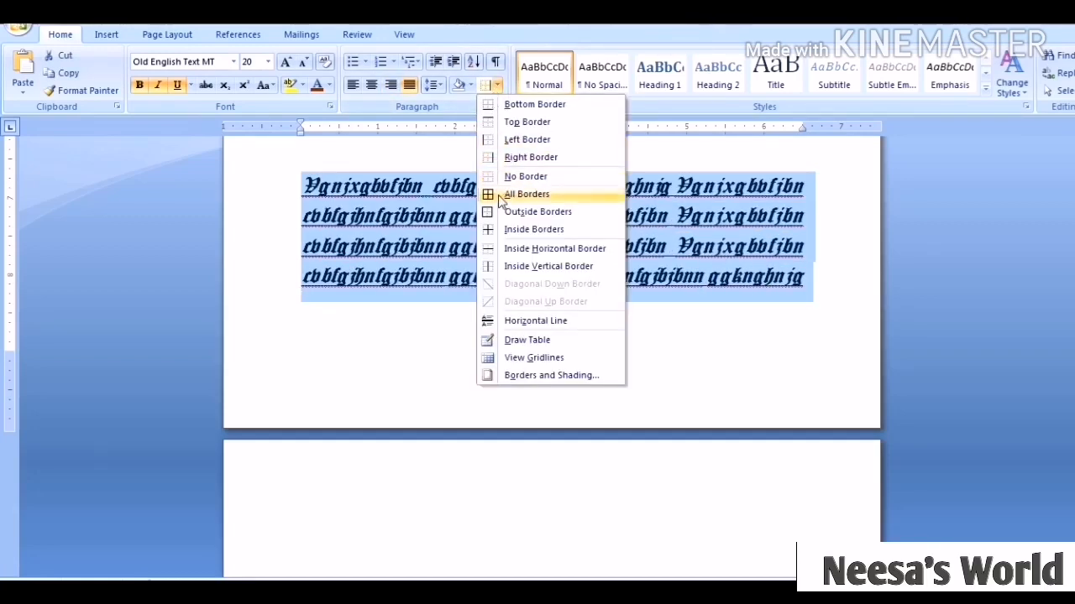
click(526, 194)
click(585, 333)
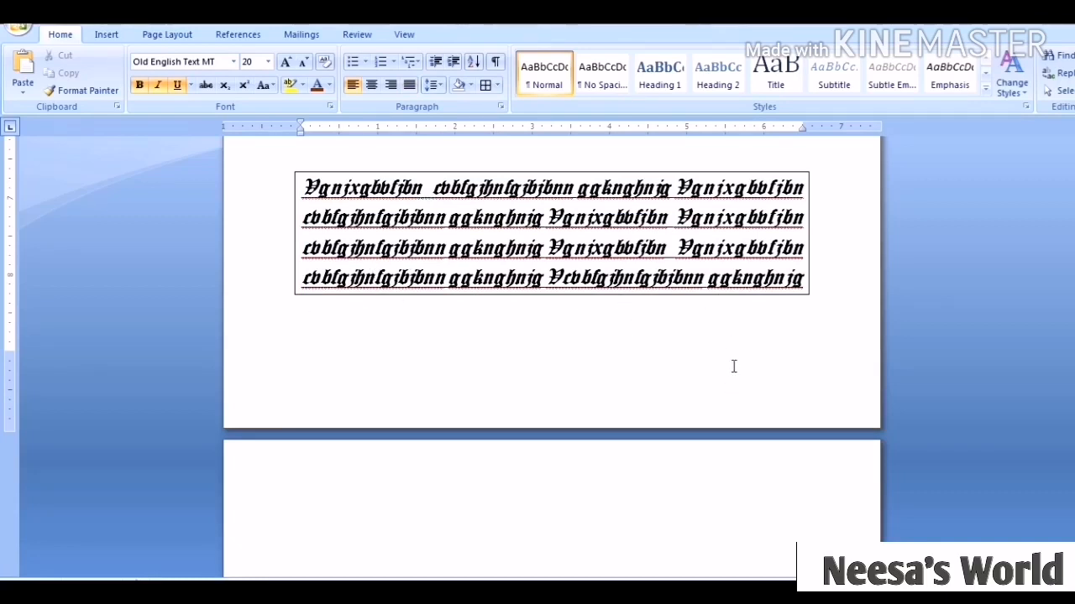
click(497, 89)
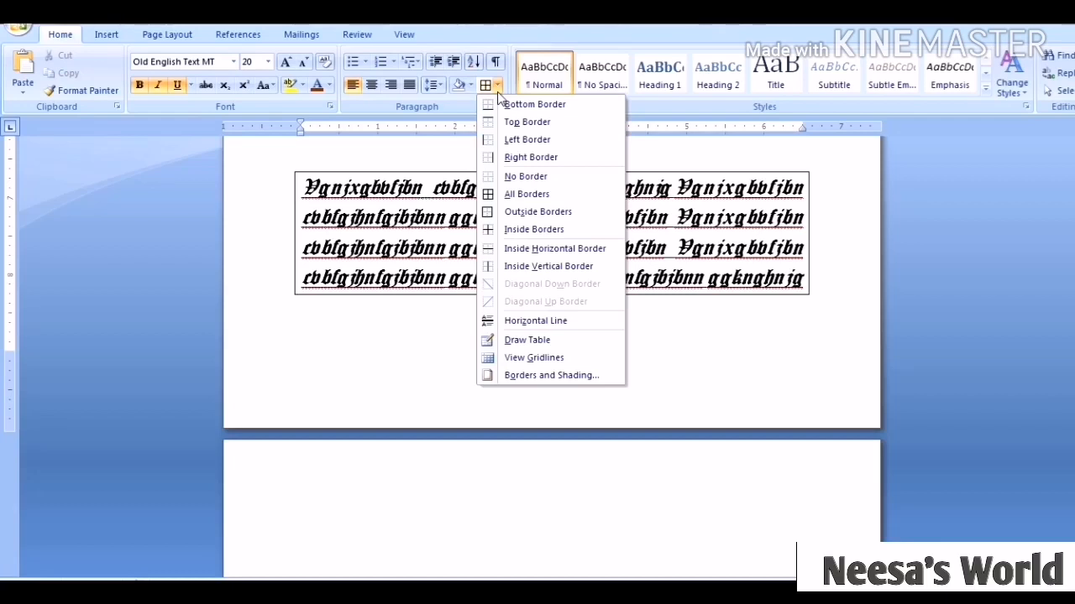
click(698, 372)
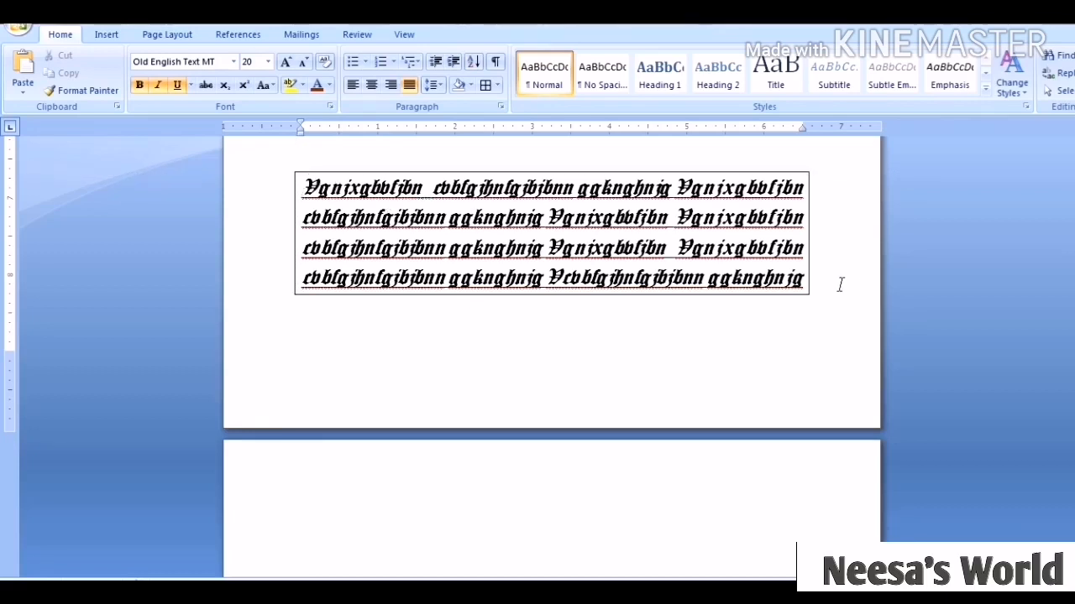
Shade the bordered last paragraph and the empty line above it with a pale cream yellow from the standard colors under More Colors.
drag(829, 288, 384, 161)
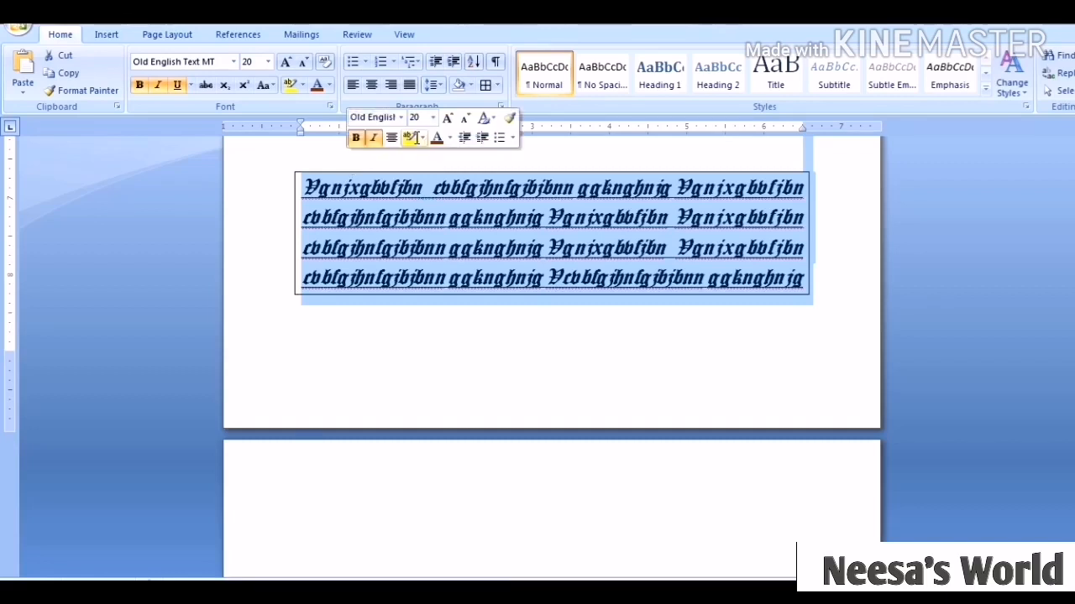
click(471, 86)
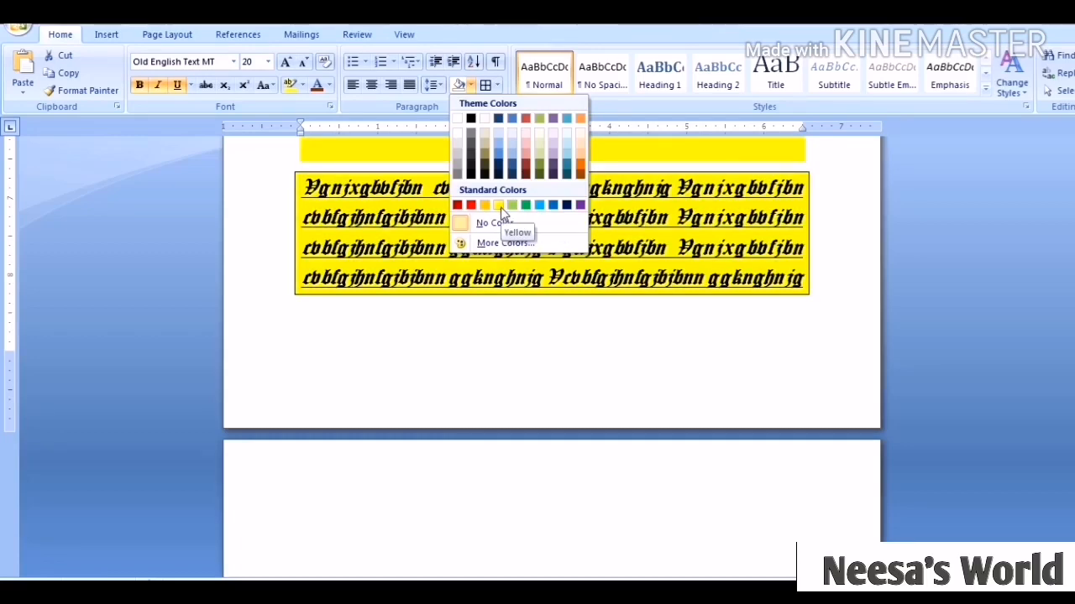
click(502, 243)
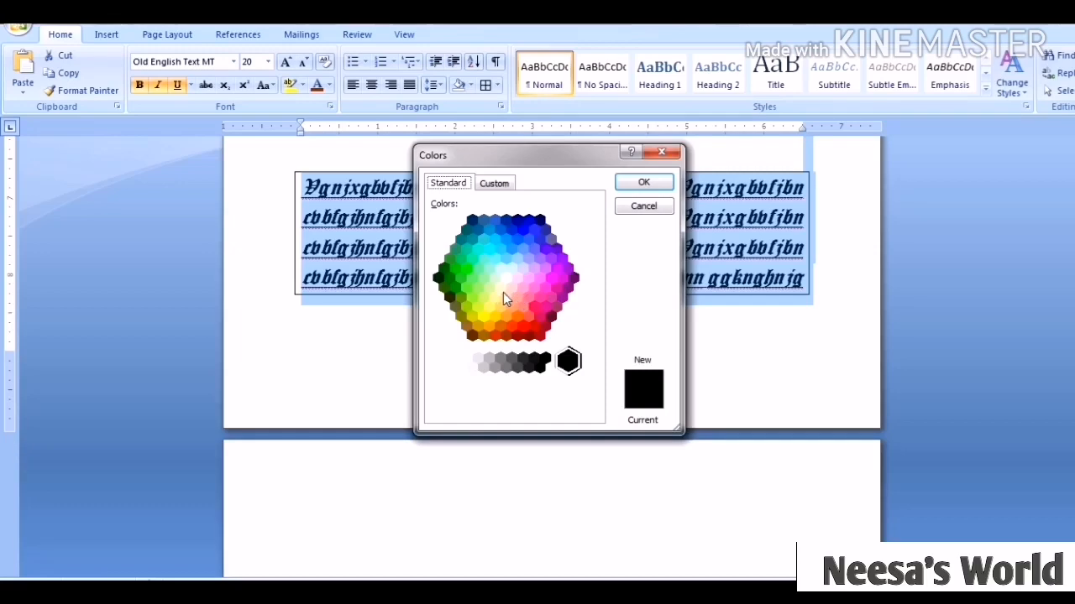
click(499, 284)
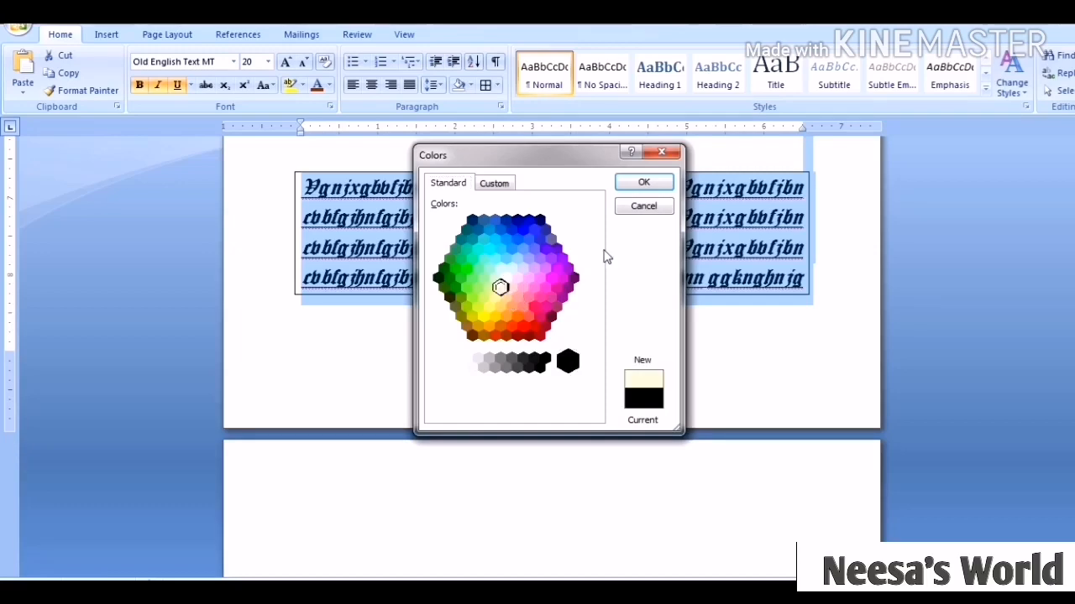
click(628, 185)
click(674, 330)
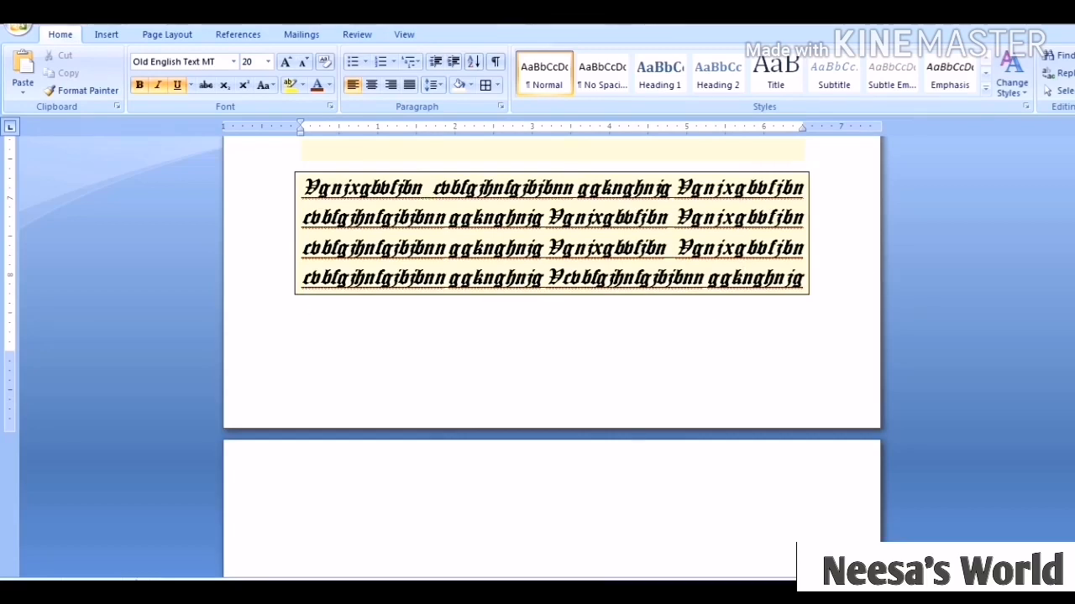
scroll(551, 336, up, 3)
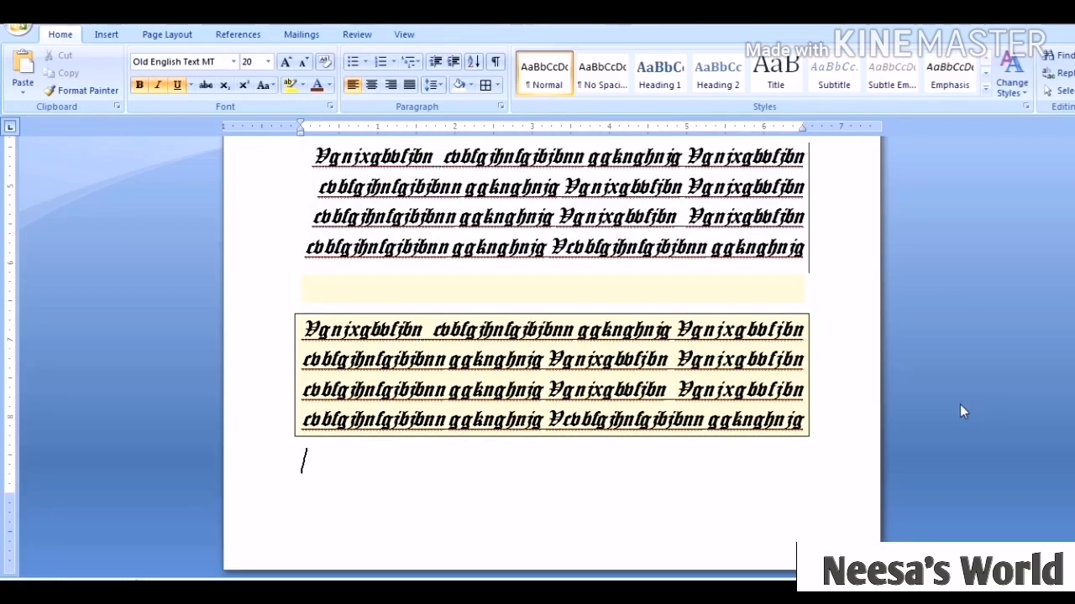
click(870, 396)
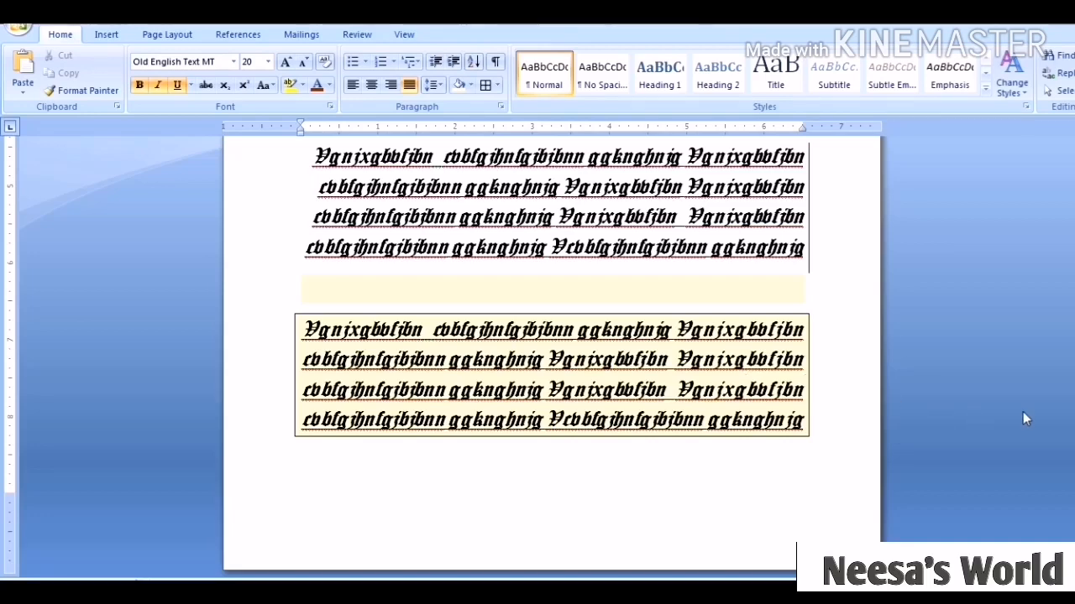
Place the text cursor at the start of the blank second page.
mouse_move(1072, 366)
mouse_down()
mouse_move(1072, 385)
mouse_move(1072, 349)
mouse_up()
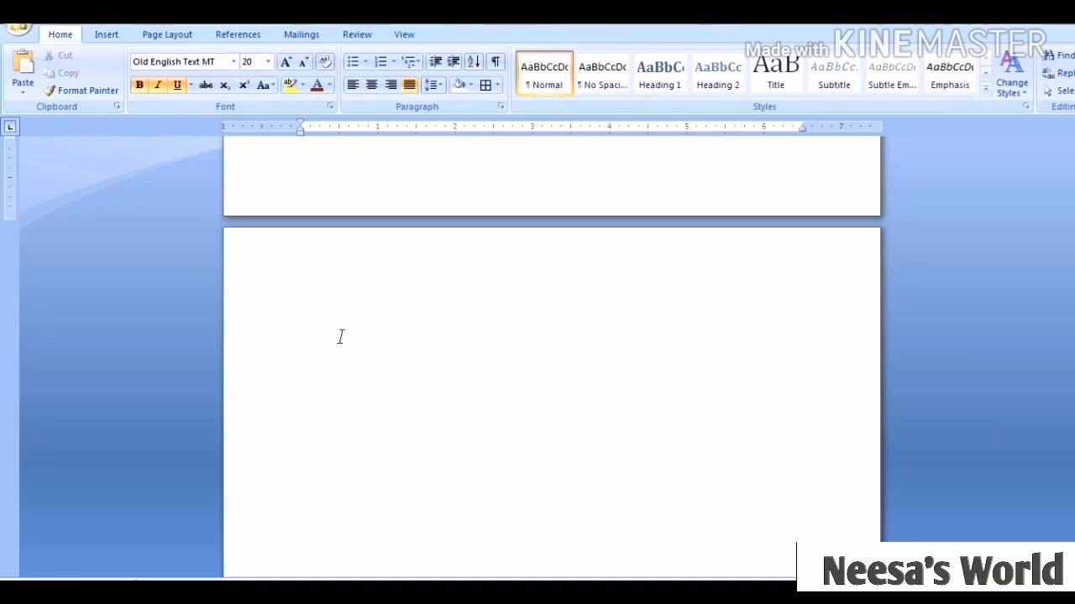
click(325, 313)
drag(1072, 403, 1072, 413)
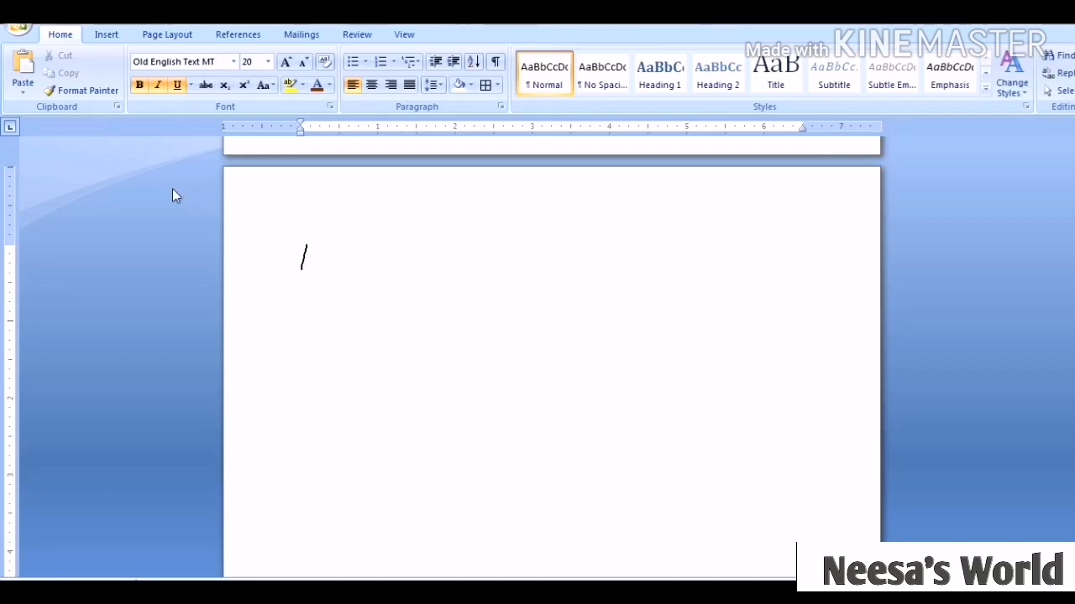
Insert the picture Hydrangeas.jpg from the Sample Pictures folder on the blank second page.
click(114, 33)
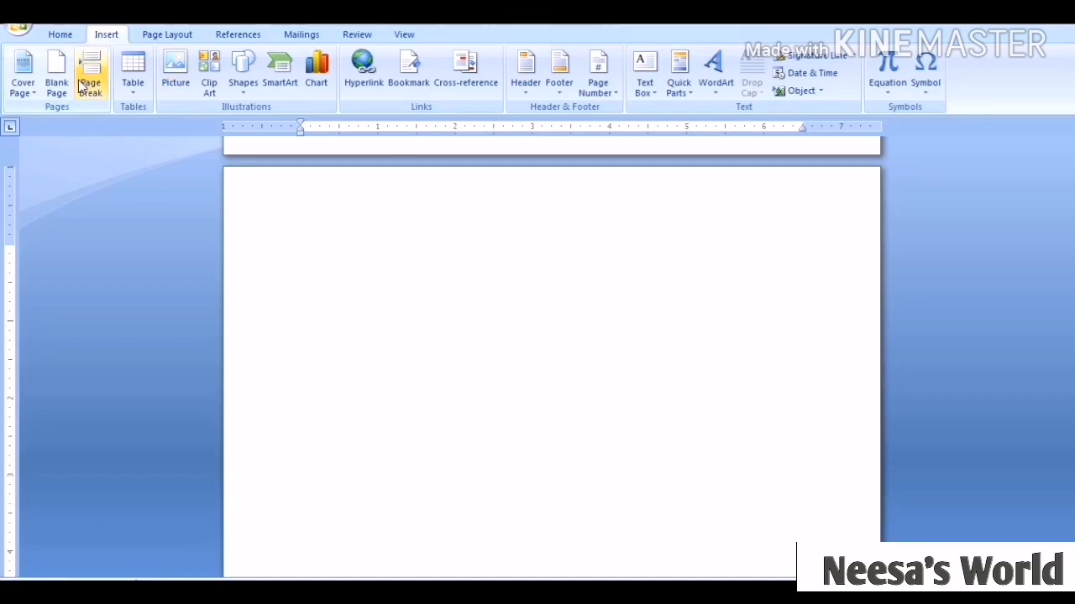
click(179, 89)
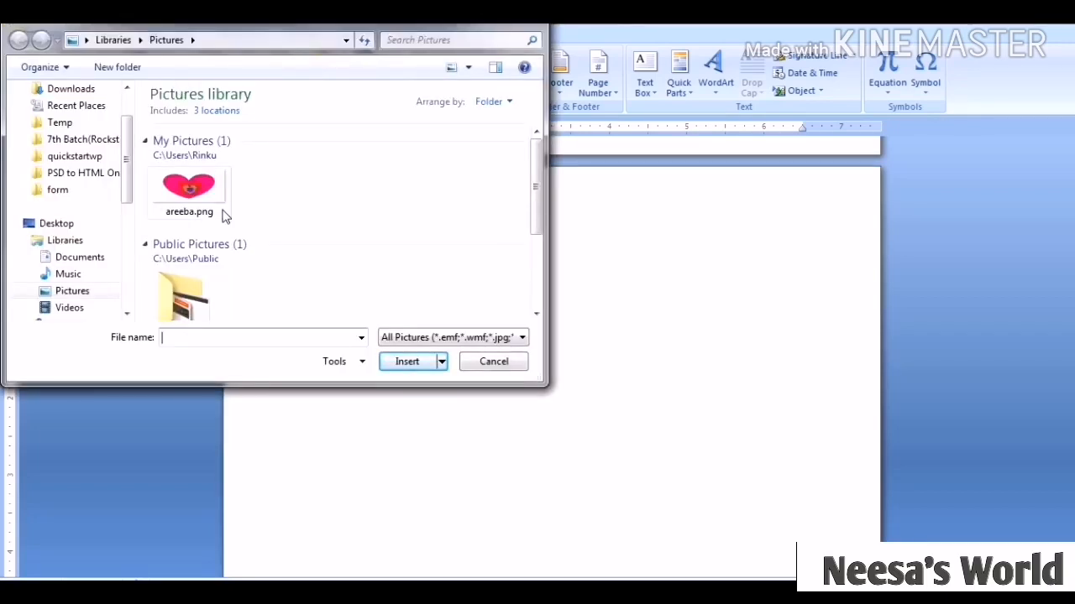
drag(537, 204, 494, 257)
click(204, 223)
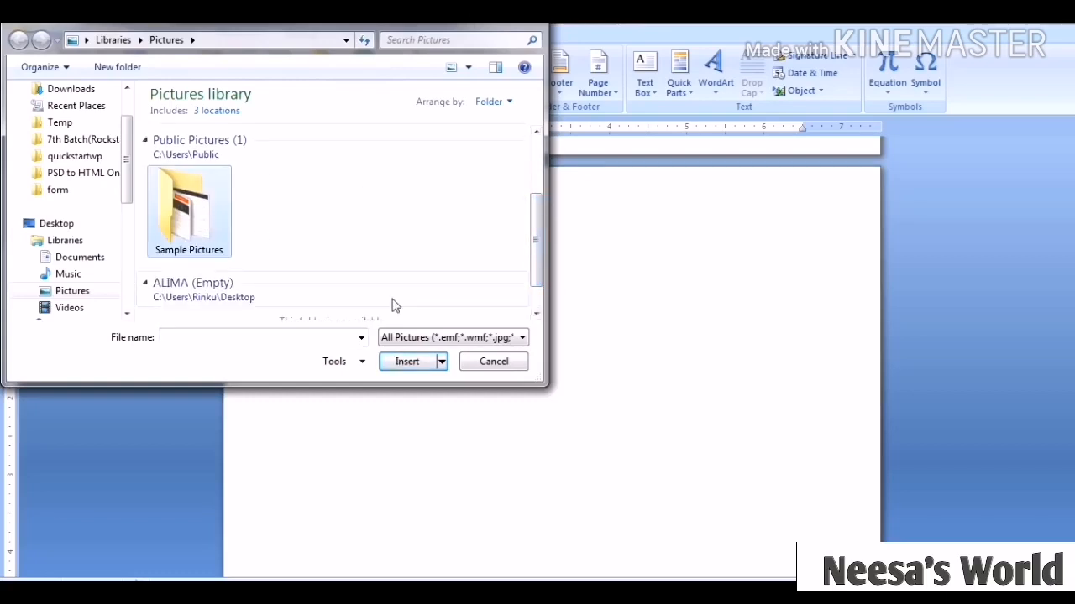
click(417, 363)
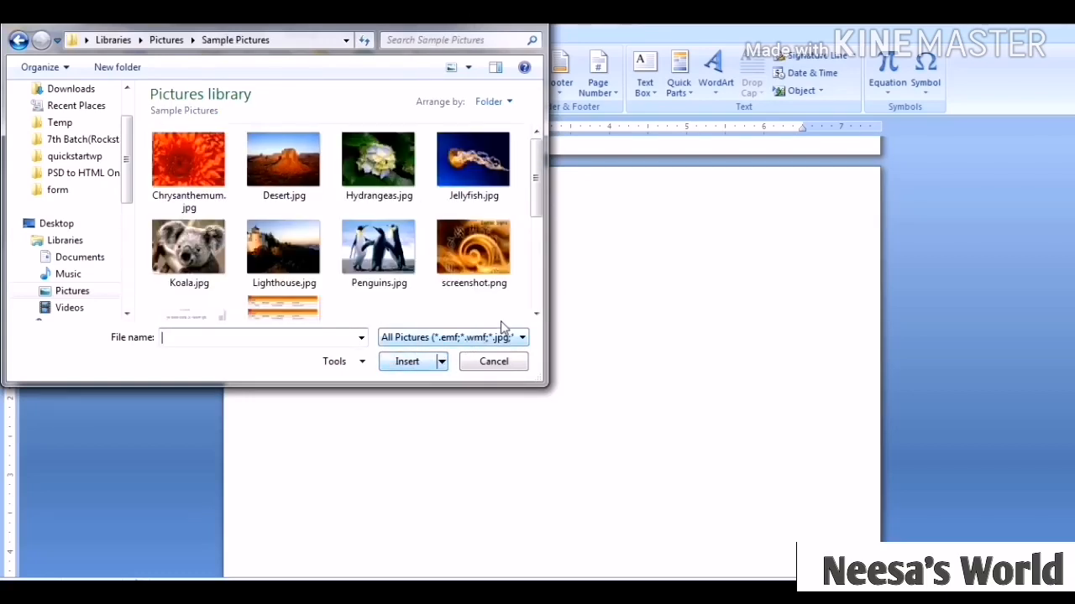
click(401, 174)
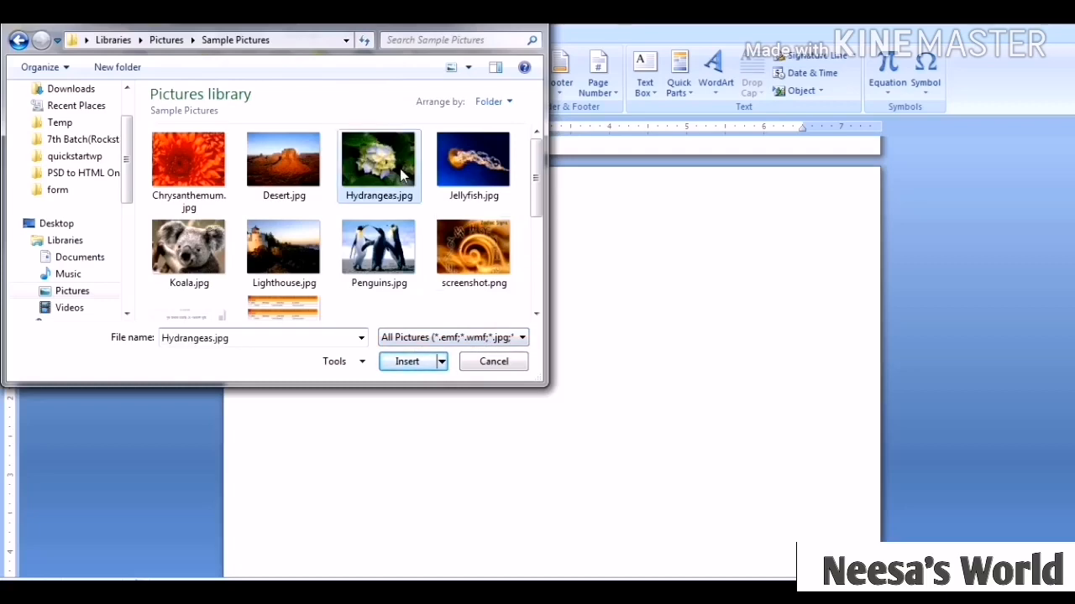
click(399, 363)
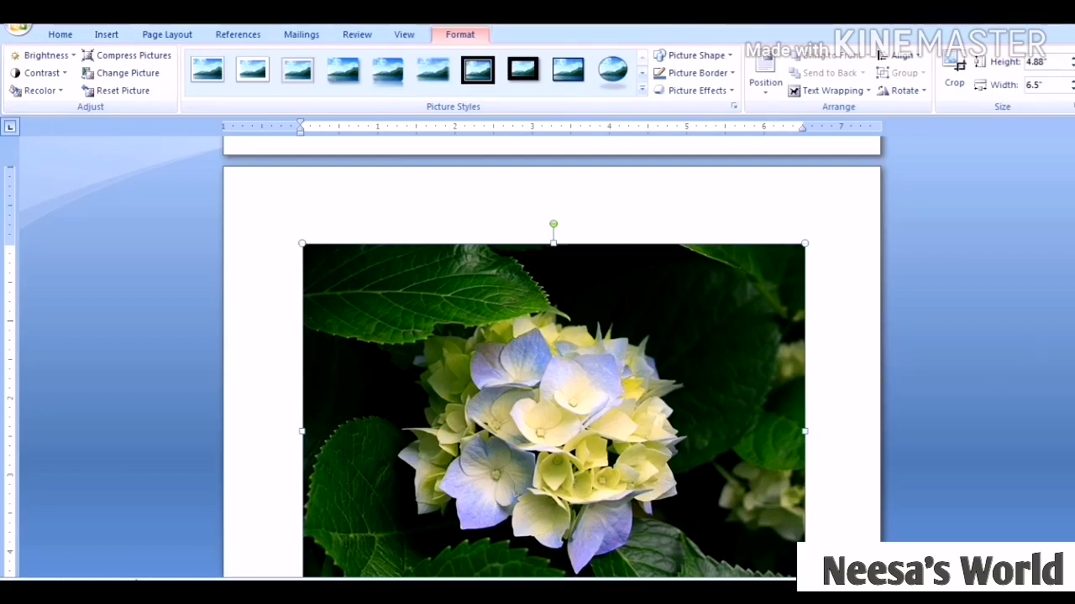
Resize the hydrangea picture proportionally by its corner to about 4.84" high by 6.45" wide and deselect it.
scroll(551, 352, down, 3)
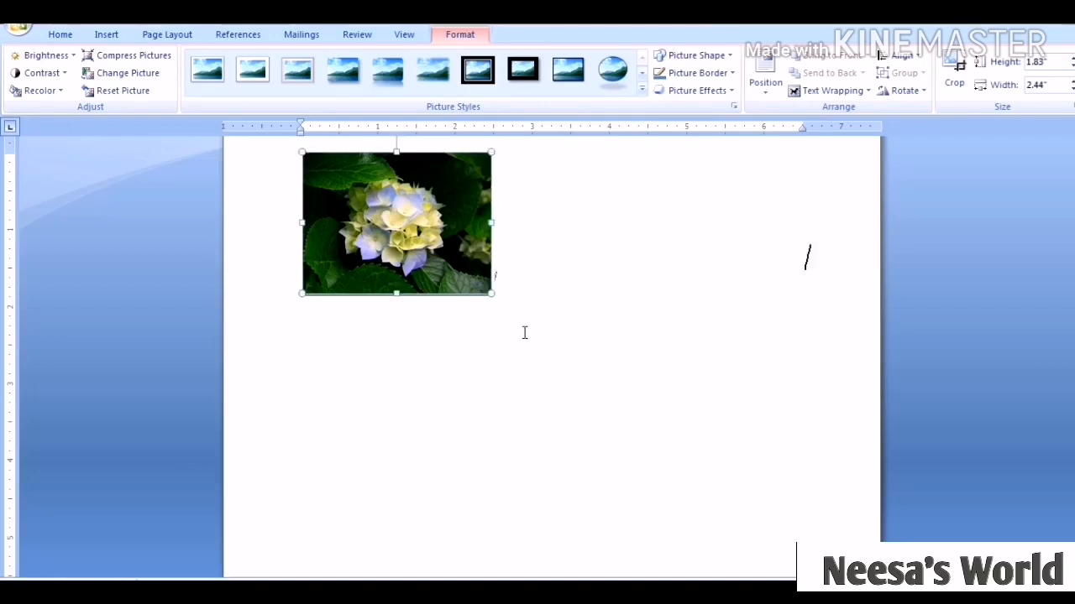
click(521, 330)
click(487, 292)
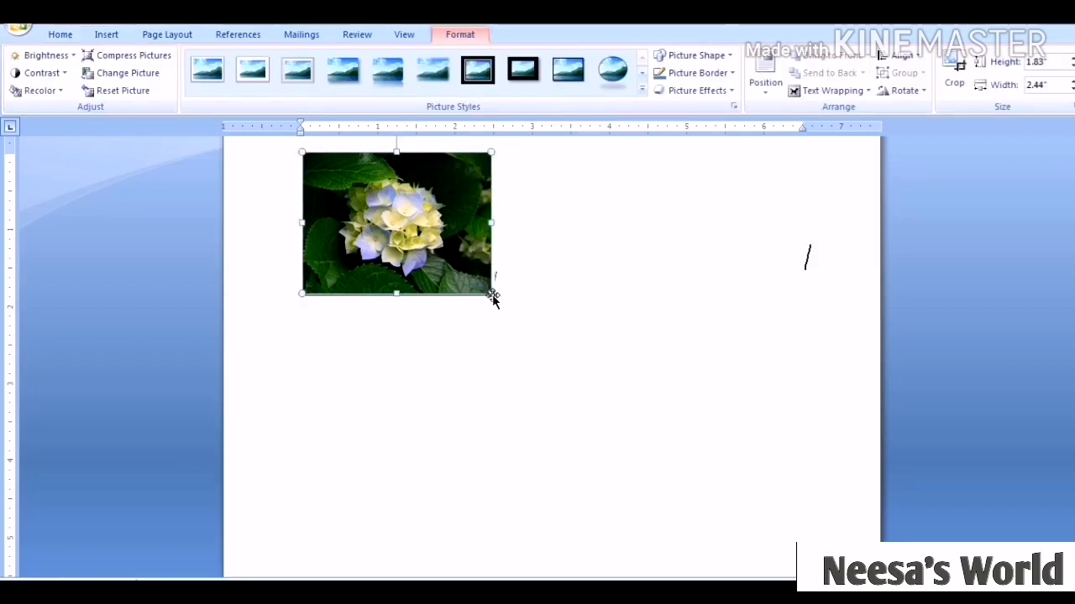
drag(496, 297, 845, 462)
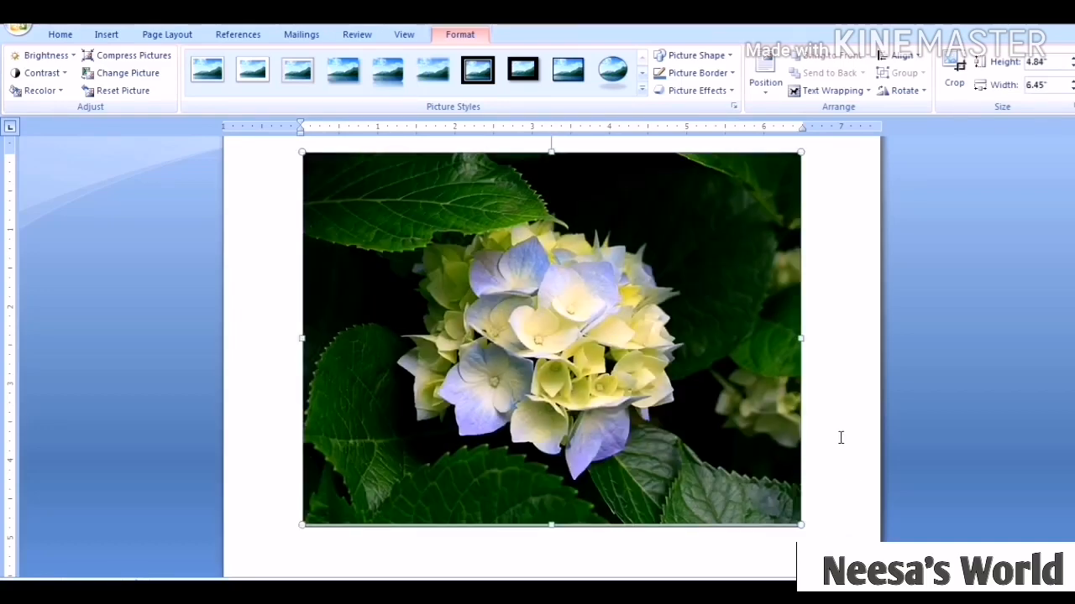
click(841, 437)
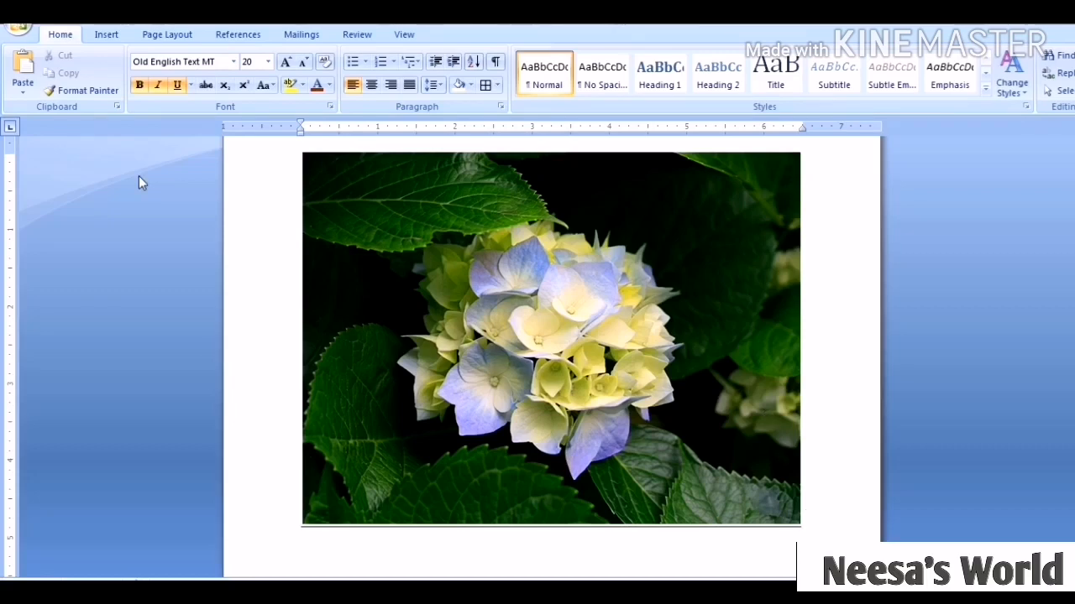
Show the Clip Art search options, then open the Clip Organizer to view its collection list and close it.
click(107, 34)
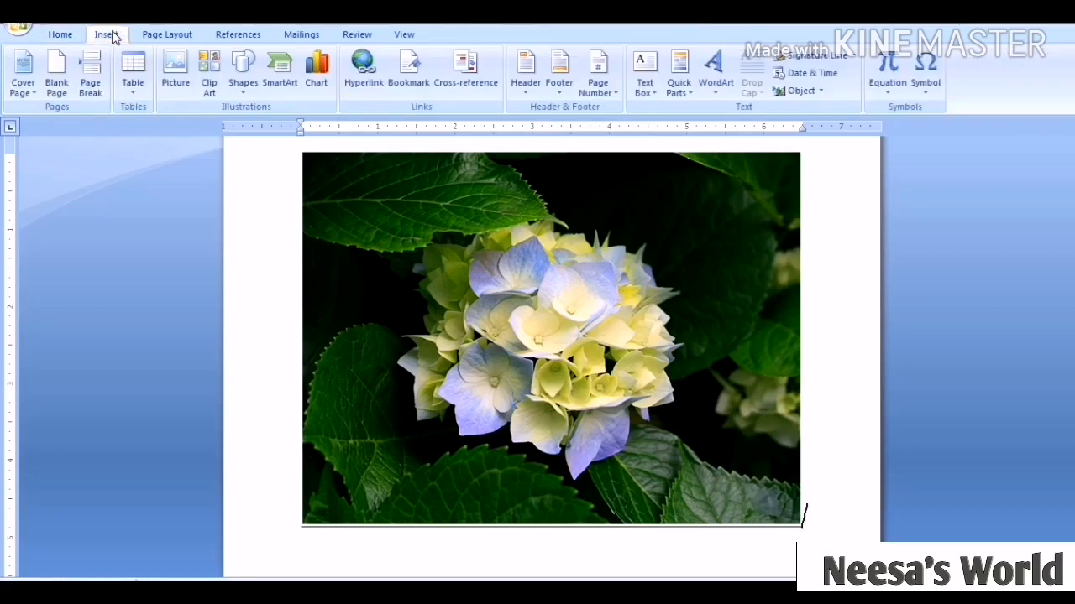
click(209, 82)
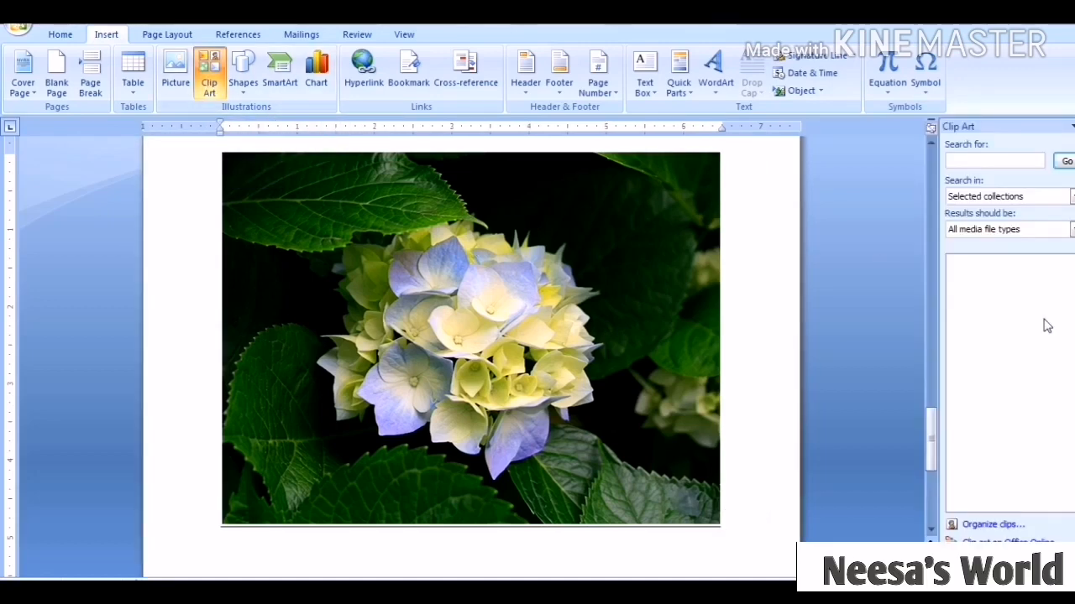
click(987, 525)
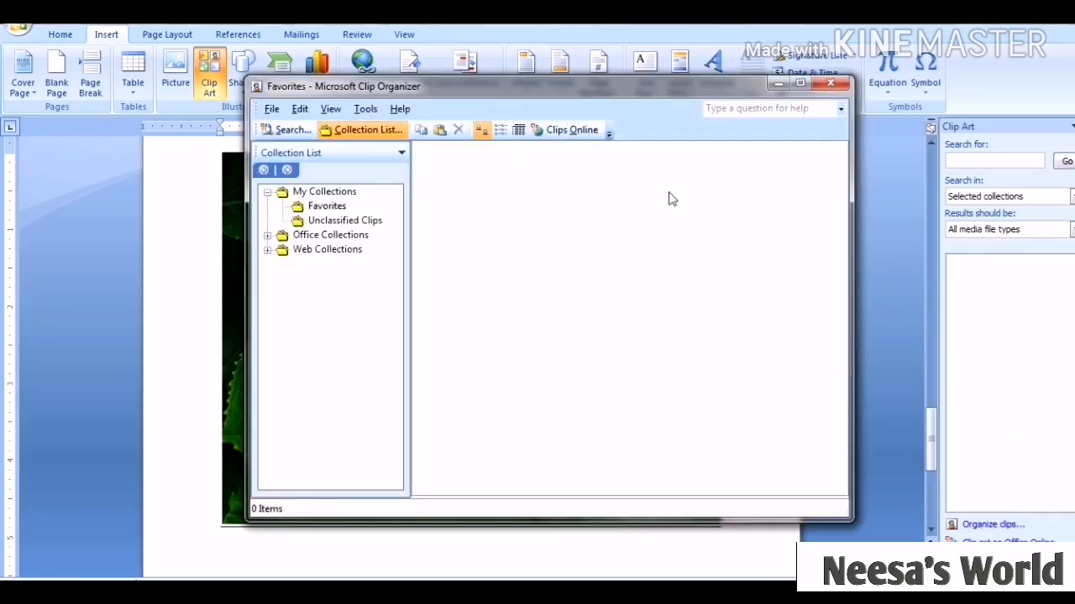
click(830, 84)
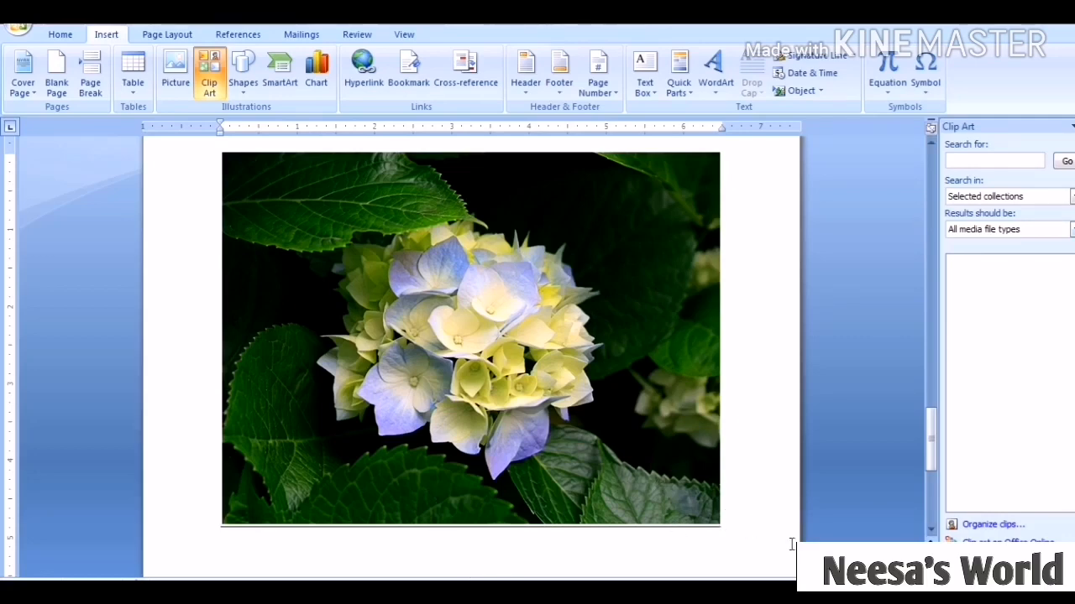
scroll(224, 556, down, 1)
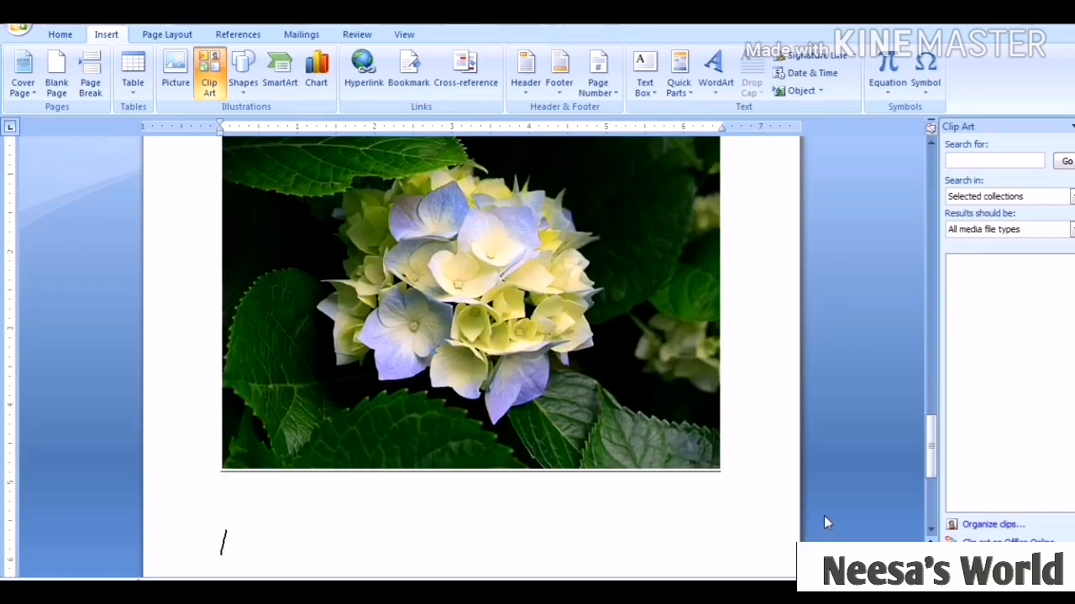